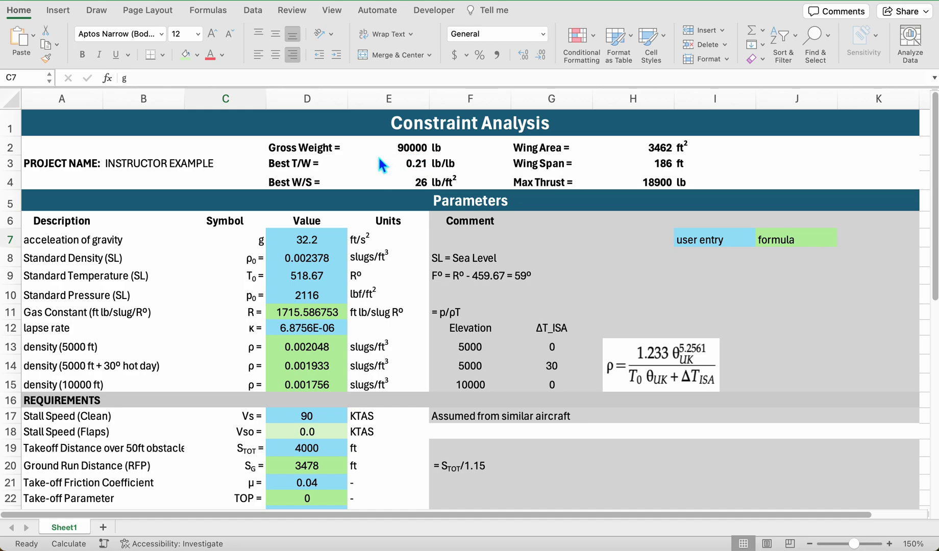
Inspect the 5000 ft density formula without changing it
scroll(384, 197, "down", 1)
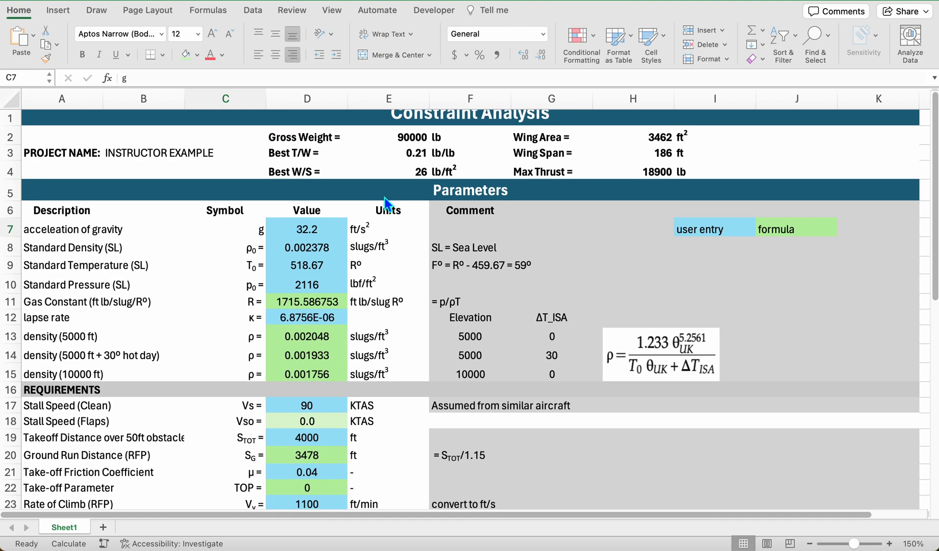
scroll(384, 197, "up", 1)
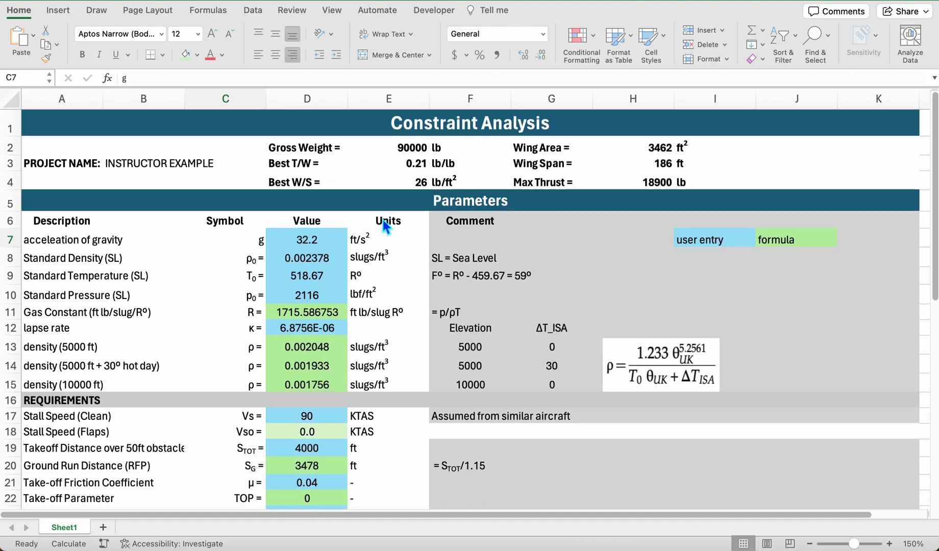
scroll(383, 223, "down", 1)
scroll(383, 220, "down", 1)
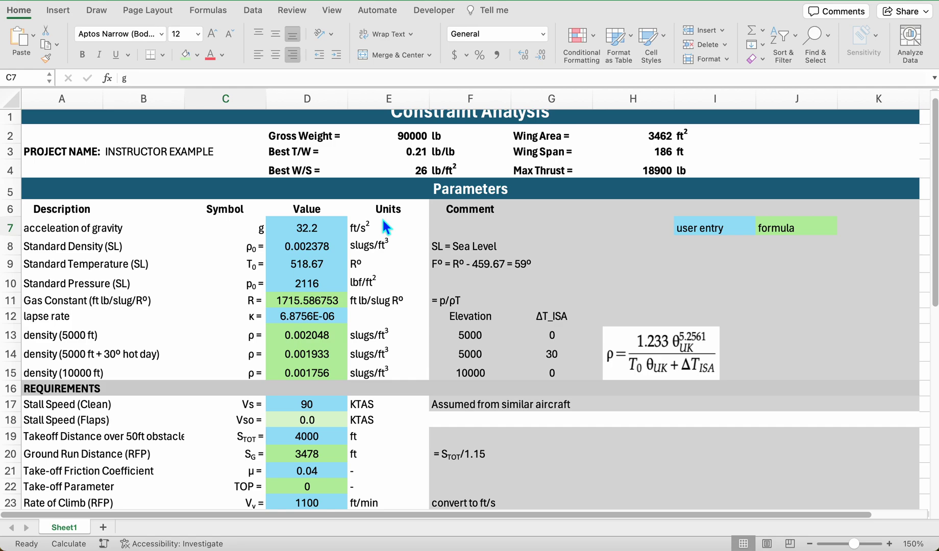
scroll(378, 244, "down", 2)
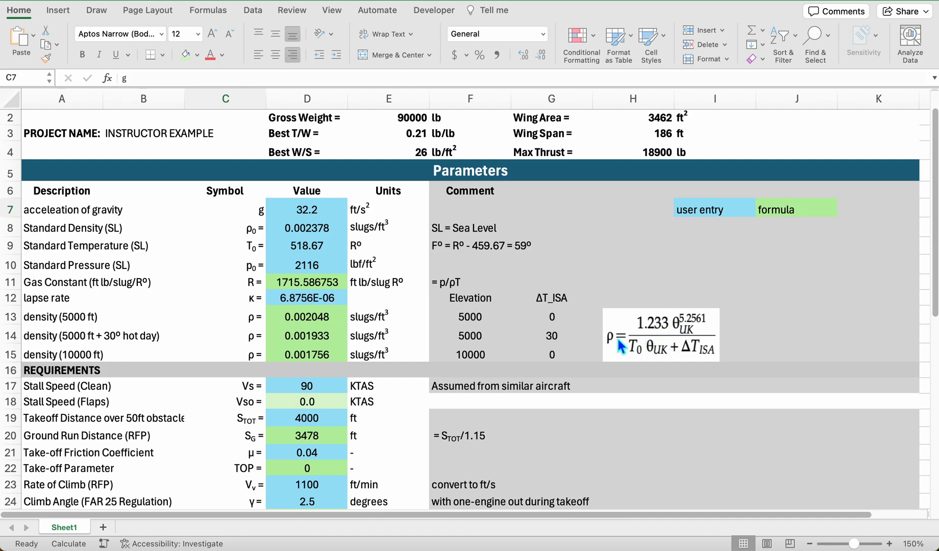
double_click(311, 317)
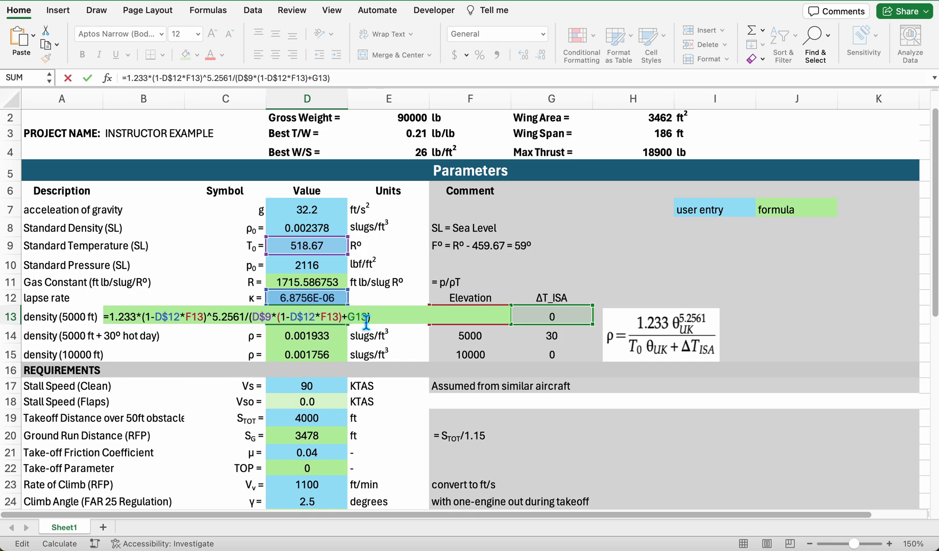
key("Return")
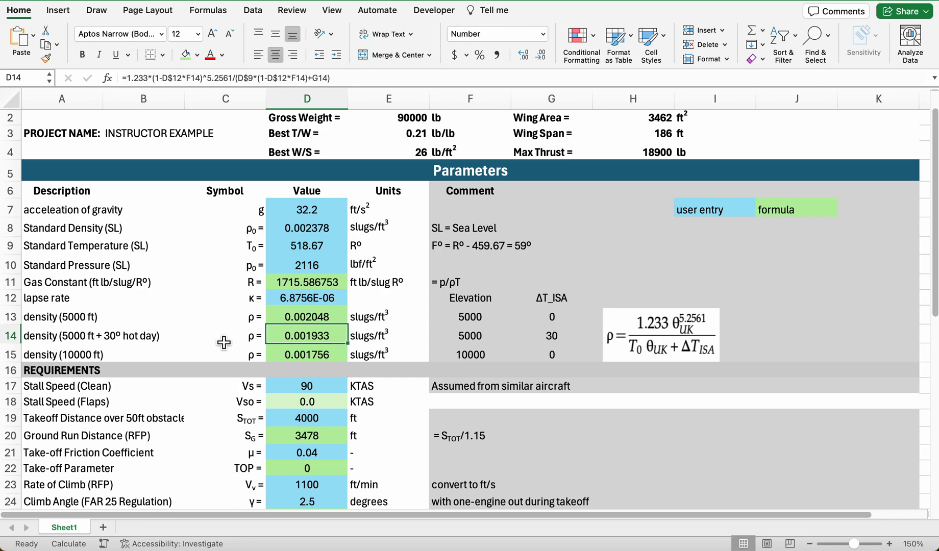
Check the climb angle in D24 and what the cruise speed in D25 refers to
scroll(223, 342, "down", 1)
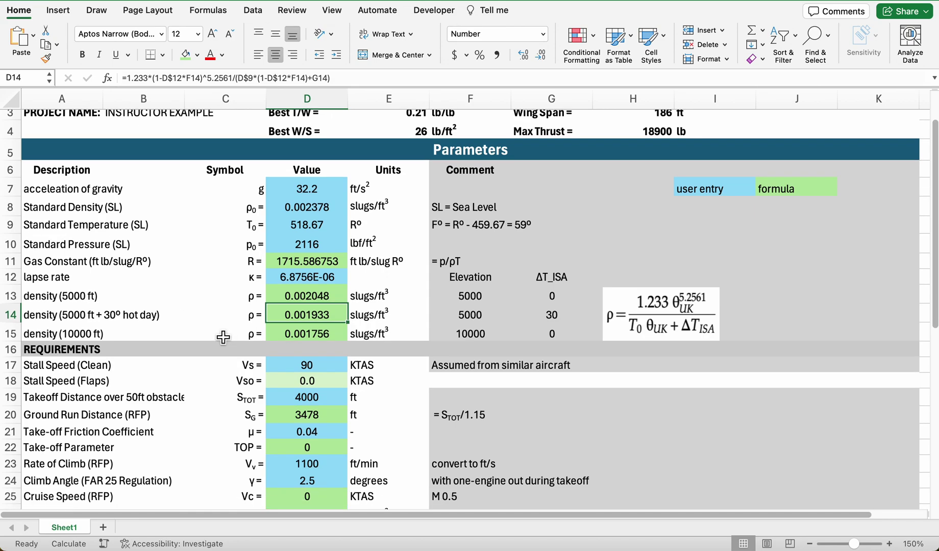
scroll(223, 337, "down", 7)
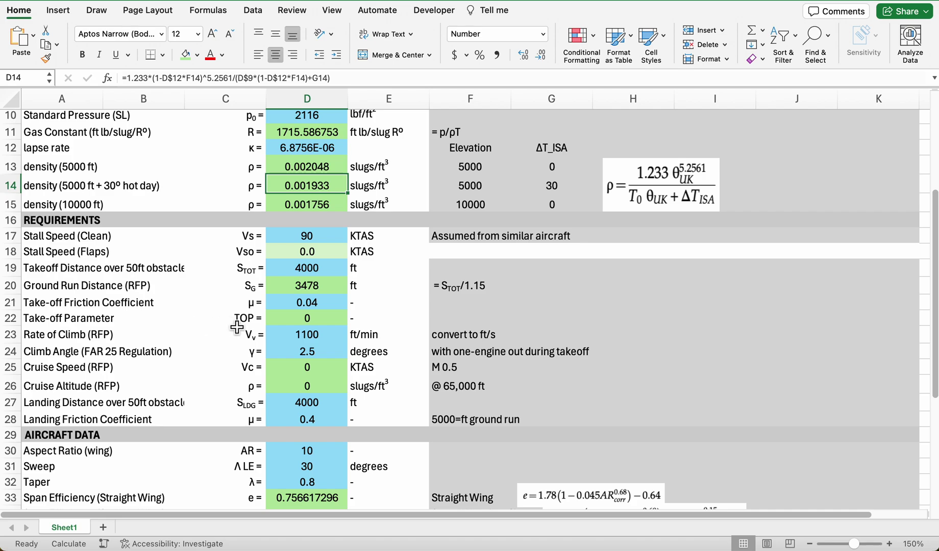
scroll(215, 339, "down", 1)
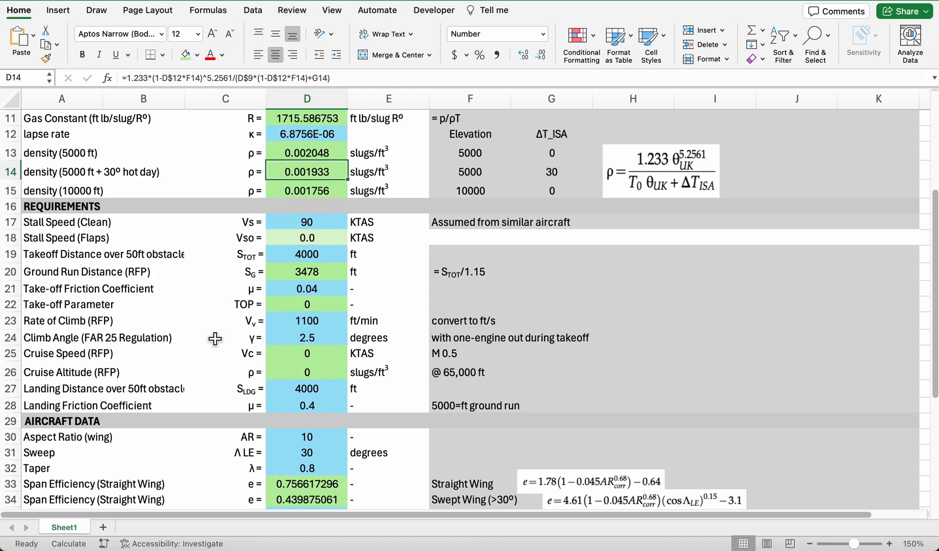
scroll(214, 339, "down", 1)
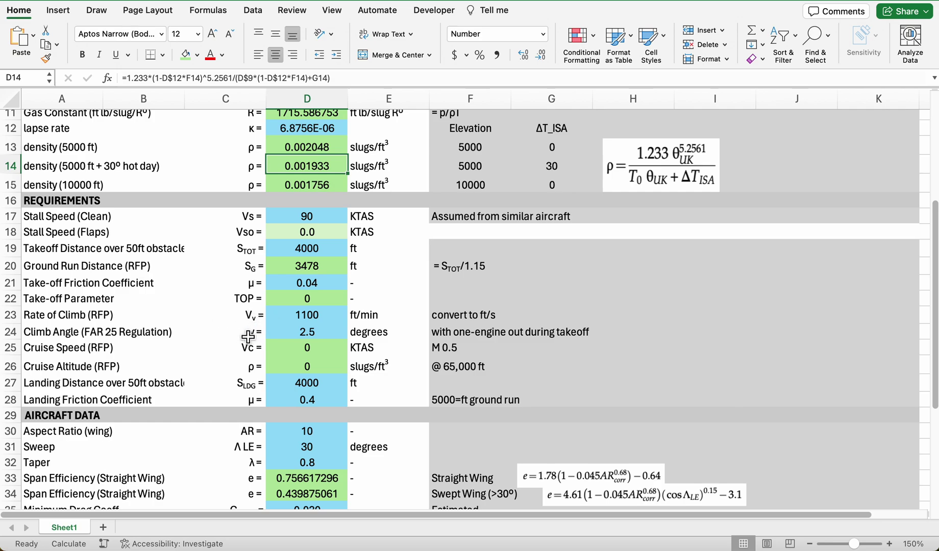
scroll(247, 338, "down", 1)
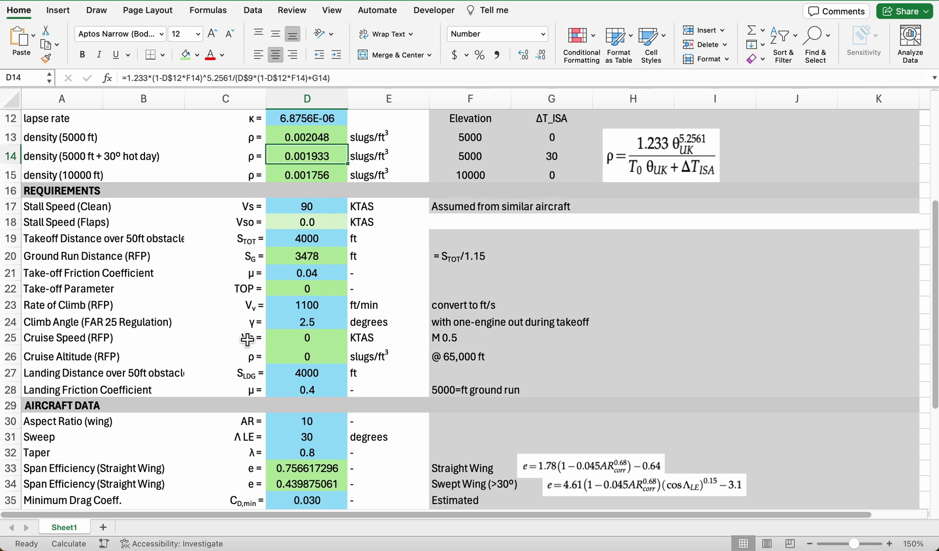
left_click(312, 327)
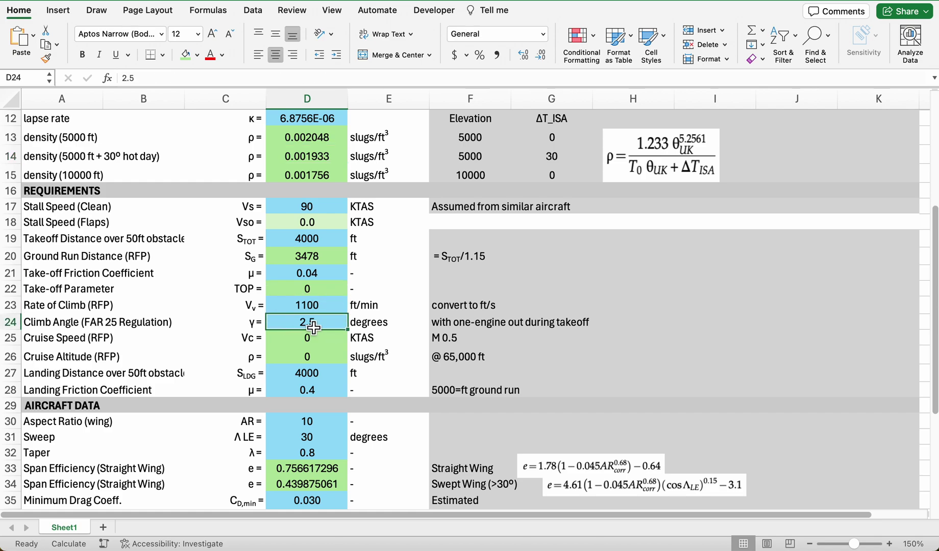
scroll(217, 327, "down", 1)
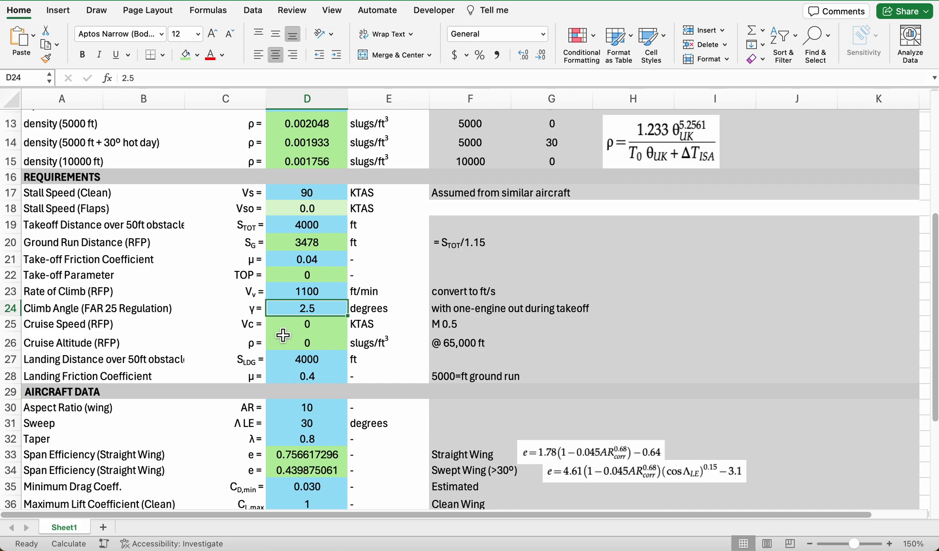
left_click(314, 325)
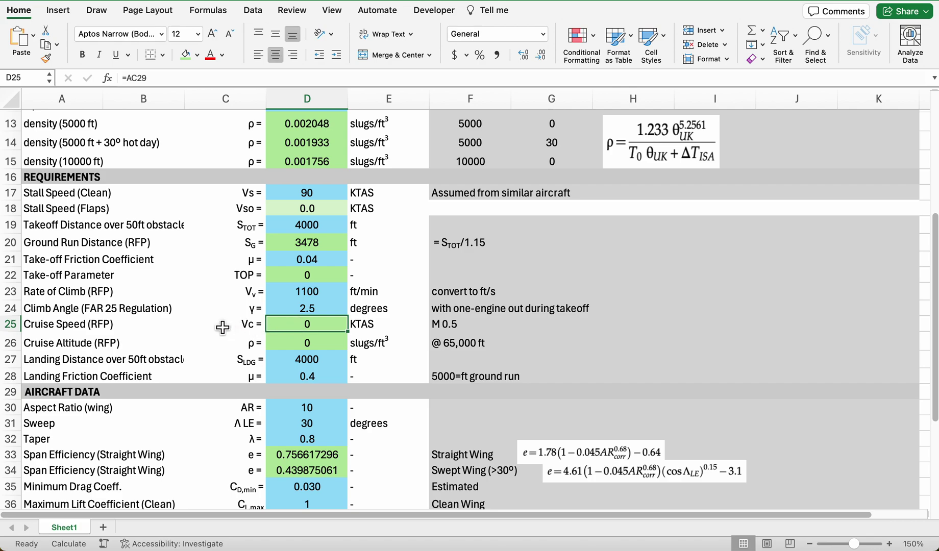
scroll(222, 327, "down", 2)
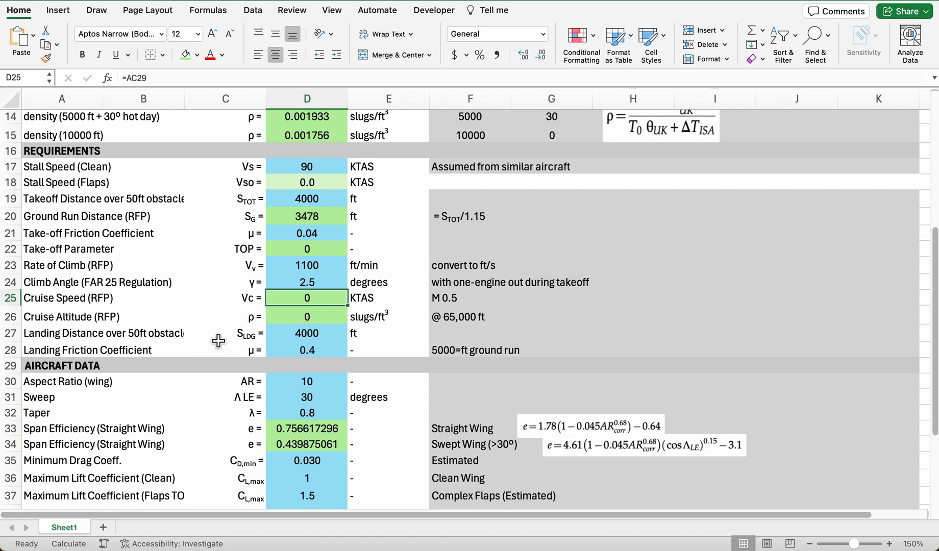
scroll(212, 315, "down", 10)
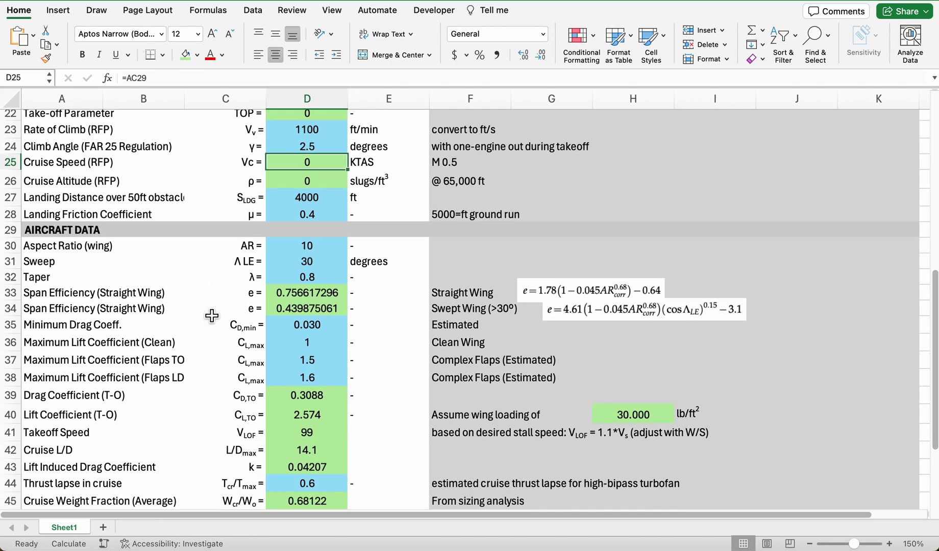
scroll(212, 316, "down", 1)
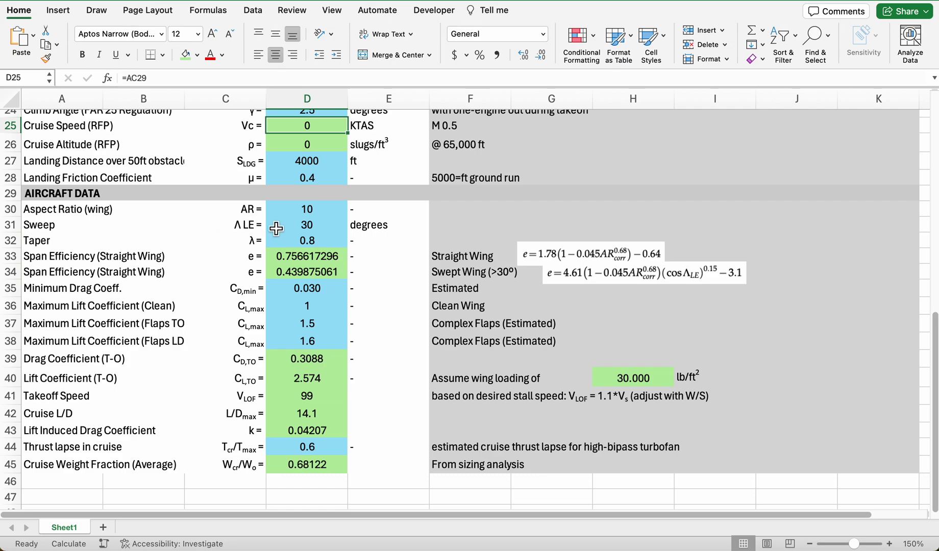
scroll(383, 298, "up", 10)
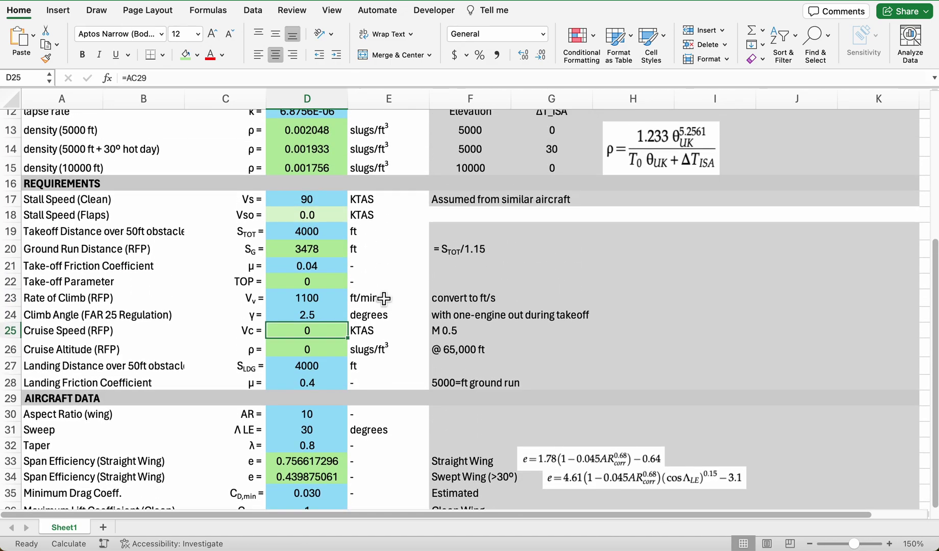
scroll(384, 298, "up", 3)
Paste the TABLE A-3 atmosphere image at N9 and move it to row 1 near column L
scroll(383, 298, "right", 5)
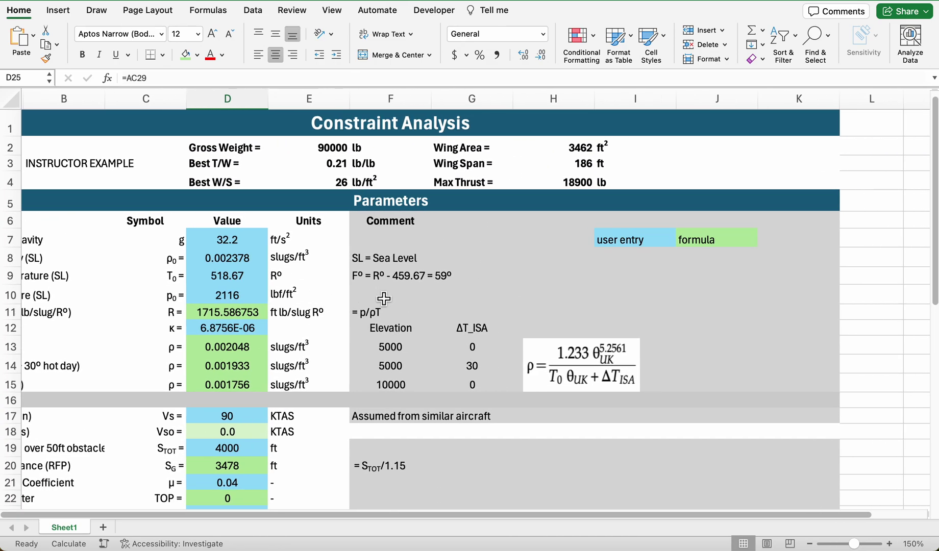
scroll(383, 299, "right", 6)
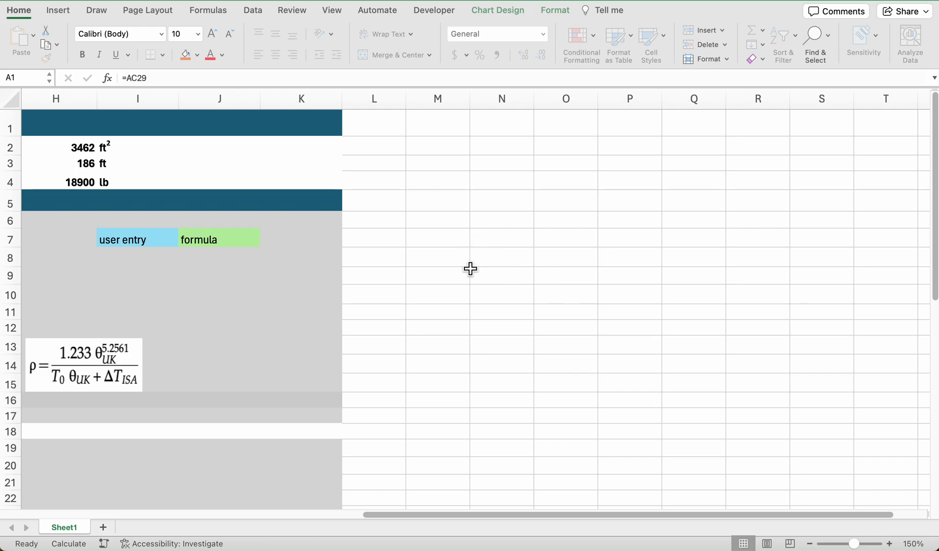
left_click(599, 302)
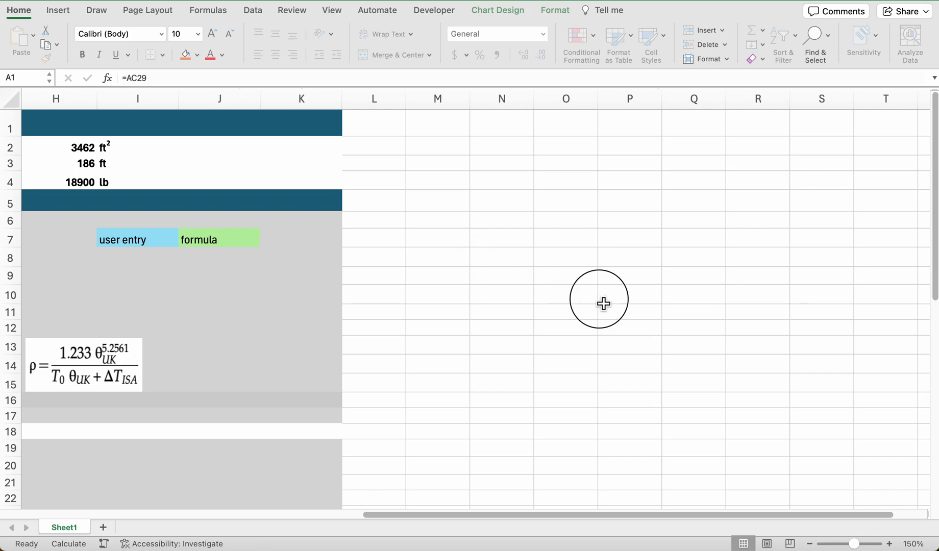
left_click(518, 276)
key("cmd+v")
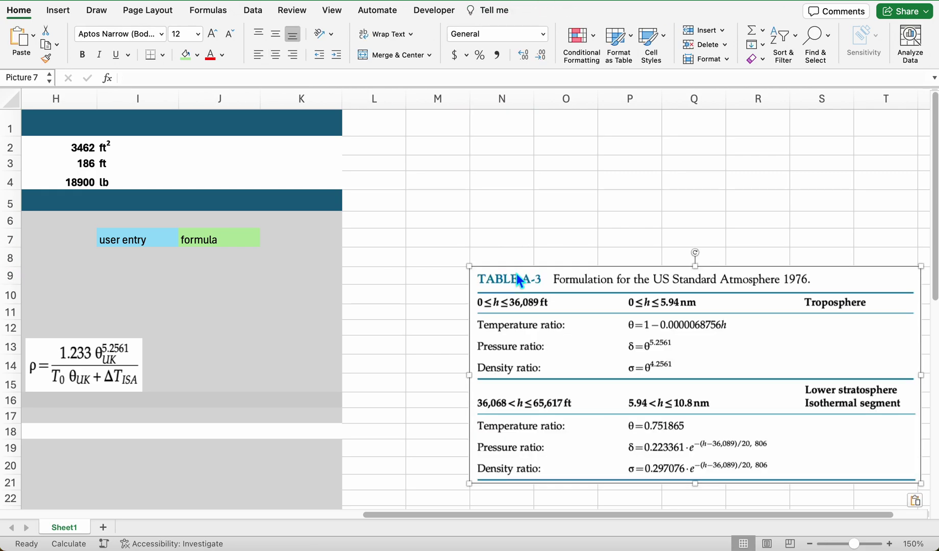
left_click_drag(618, 331, 501, 184)
scroll(511, 271, "right", 5)
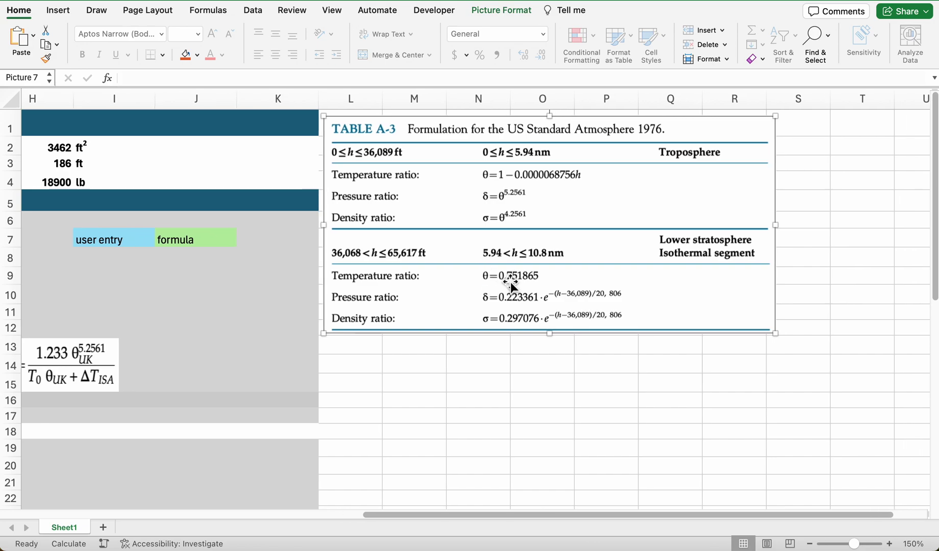
scroll(510, 282, "right", 1)
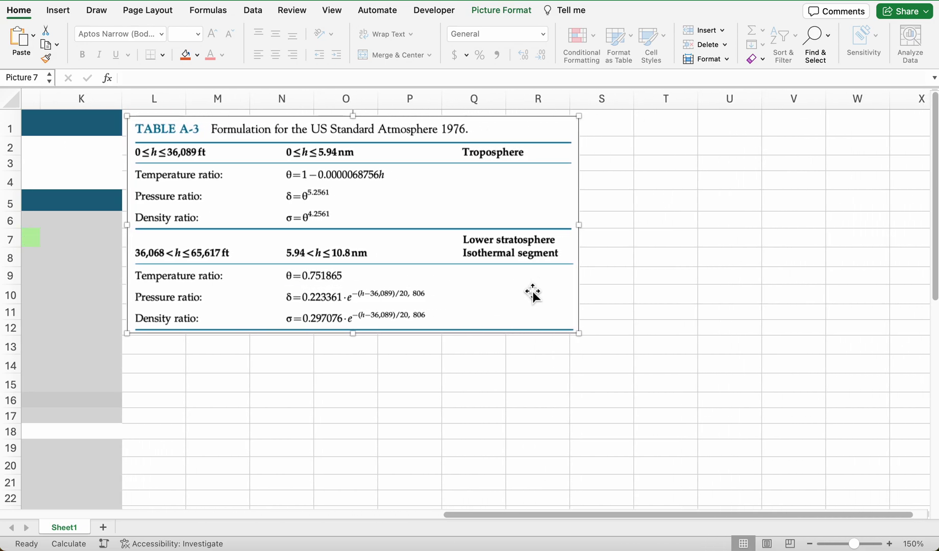
left_click_drag(535, 289, 560, 295)
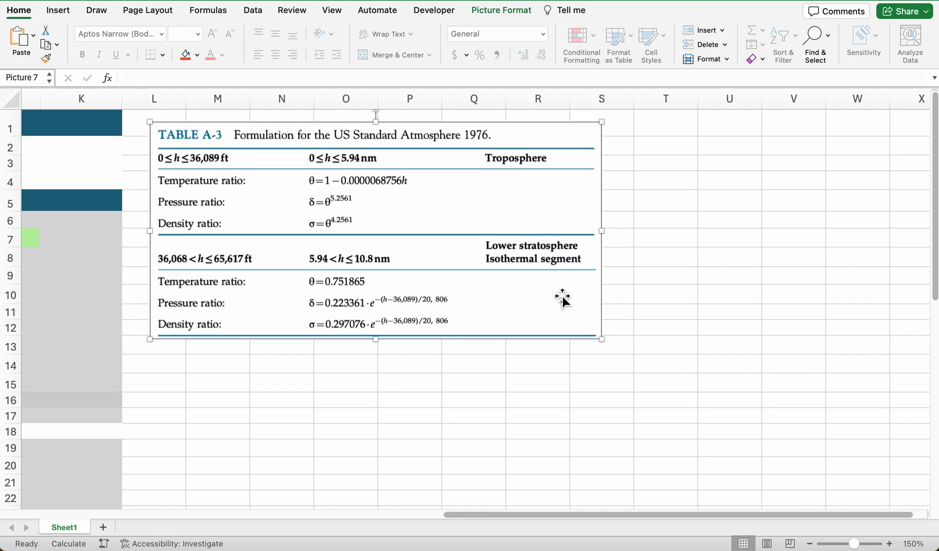
left_click(677, 166)
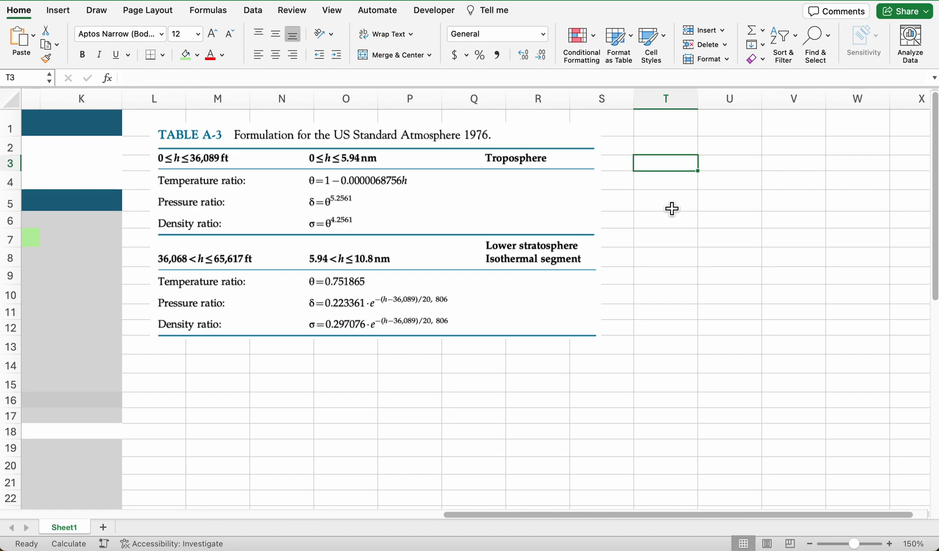
Enter the Altitude and θ headings in row 3
scroll(671, 208, "right", 1)
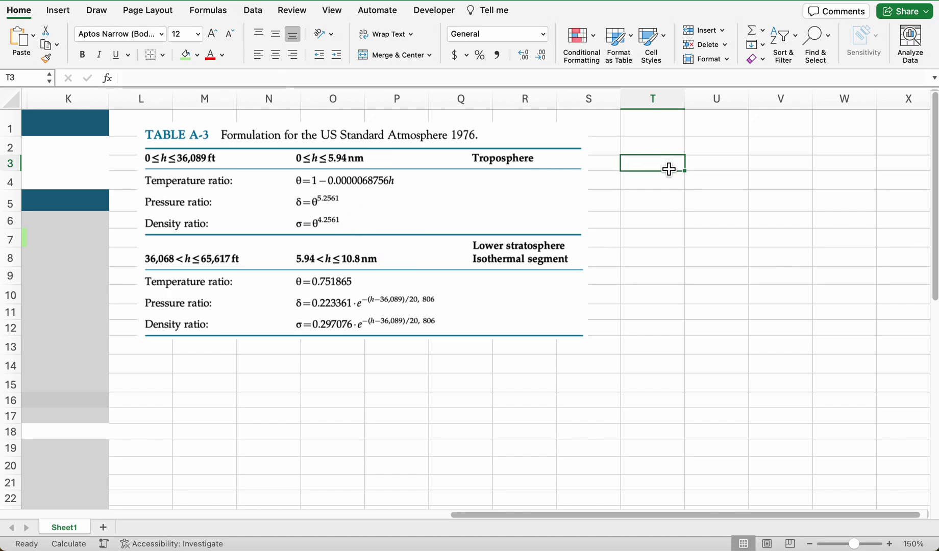
type("Ai")
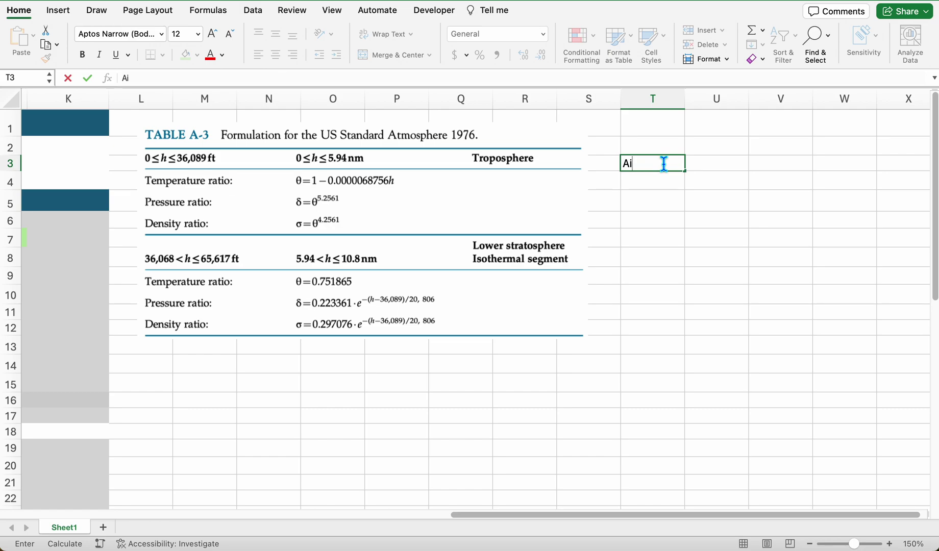
key("Tab")
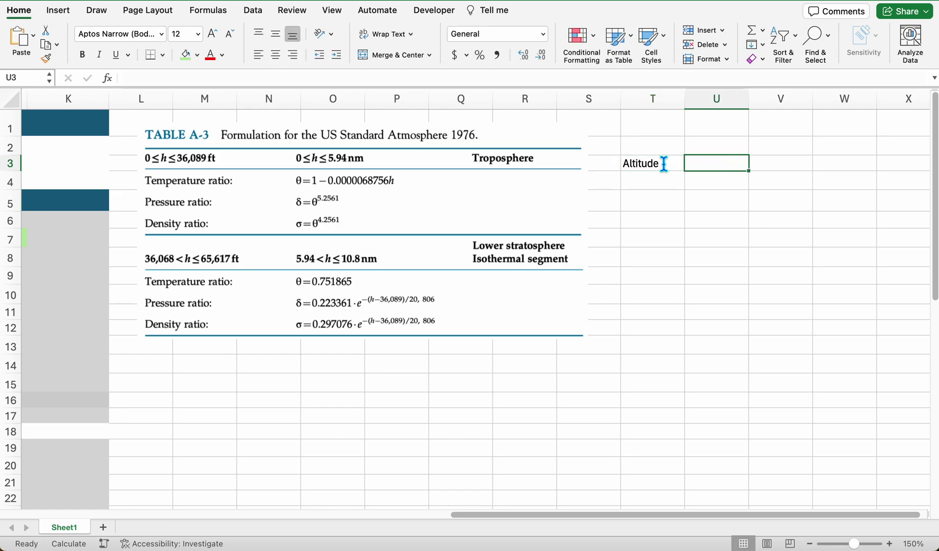
type("θ")
key("ctrl+space")
key("Tab")
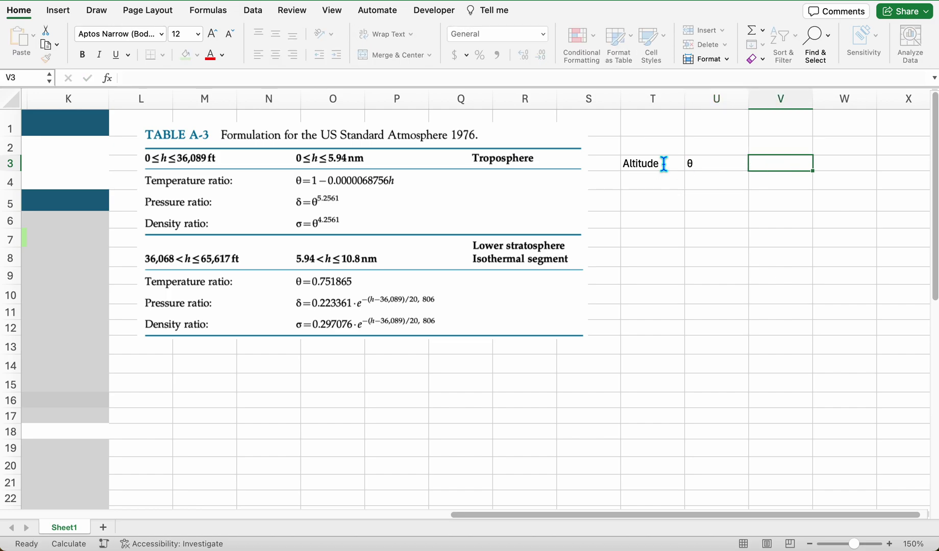
Add the T(Rº), T(Fº), σ and ρ headings after θ
type("T(R°")
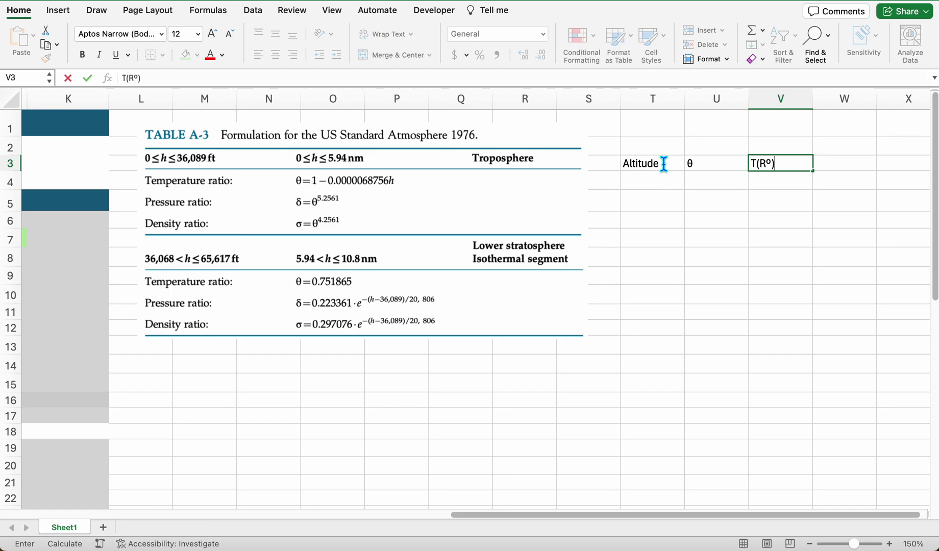
key("Tab")
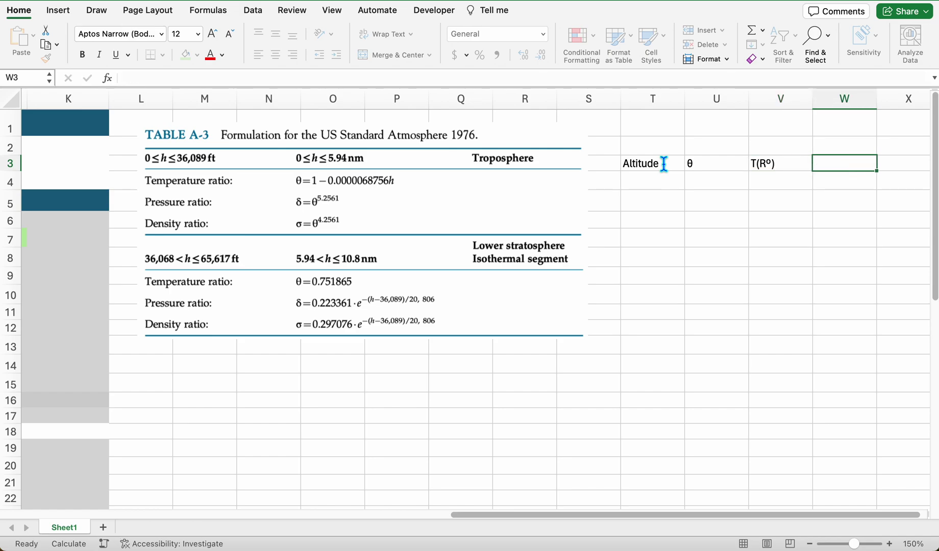
type("T(F°")
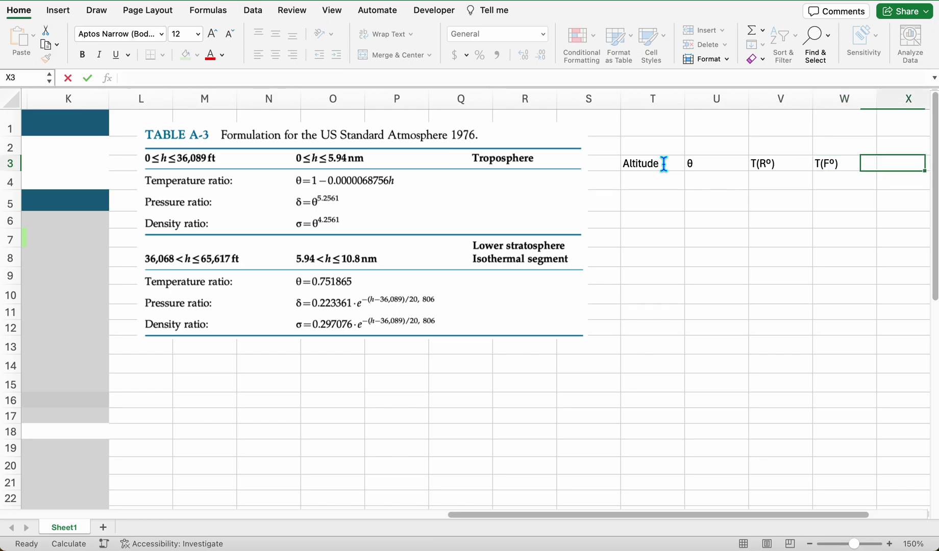
key("Tab")
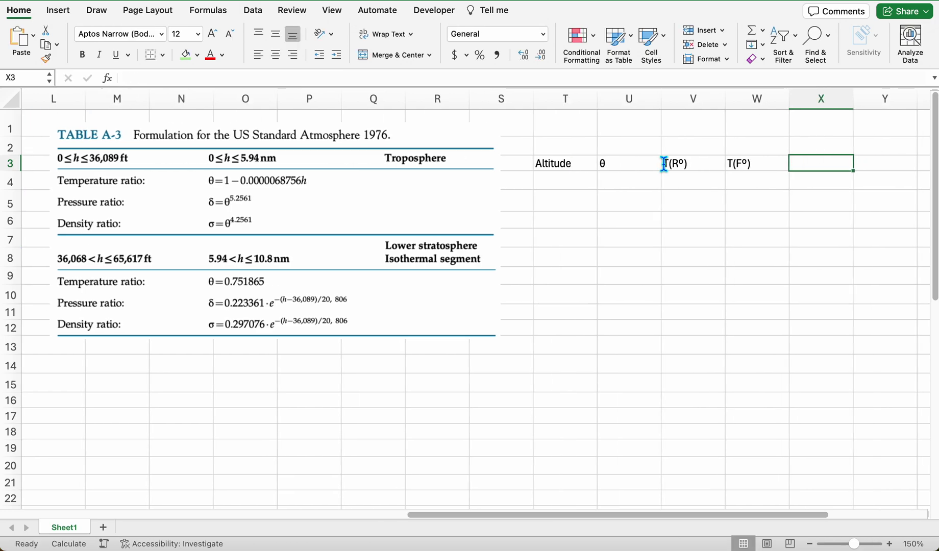
type("σ")
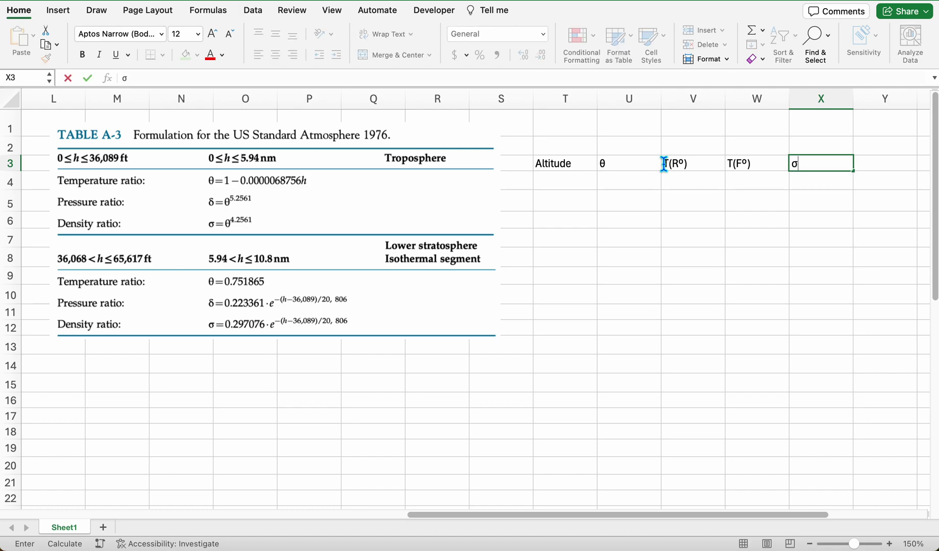
key("Tab")
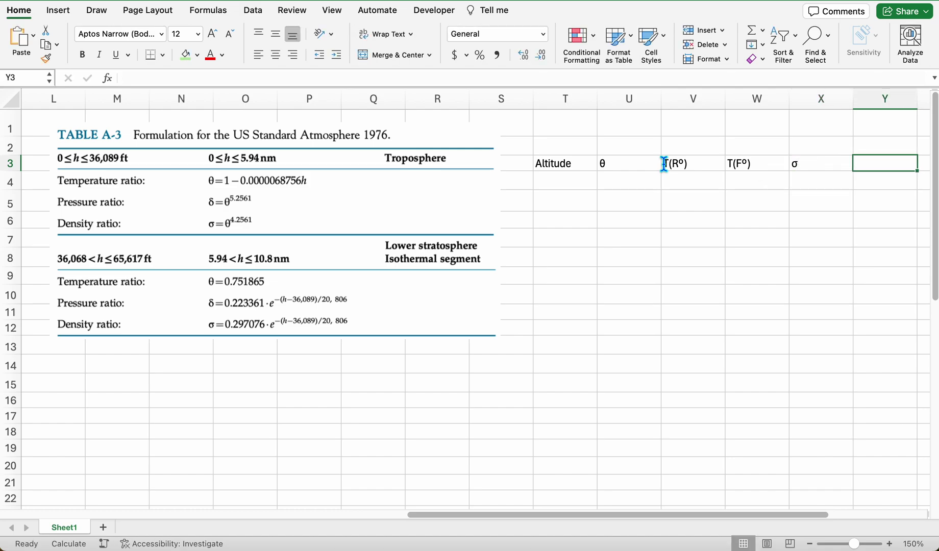
type("ρ")
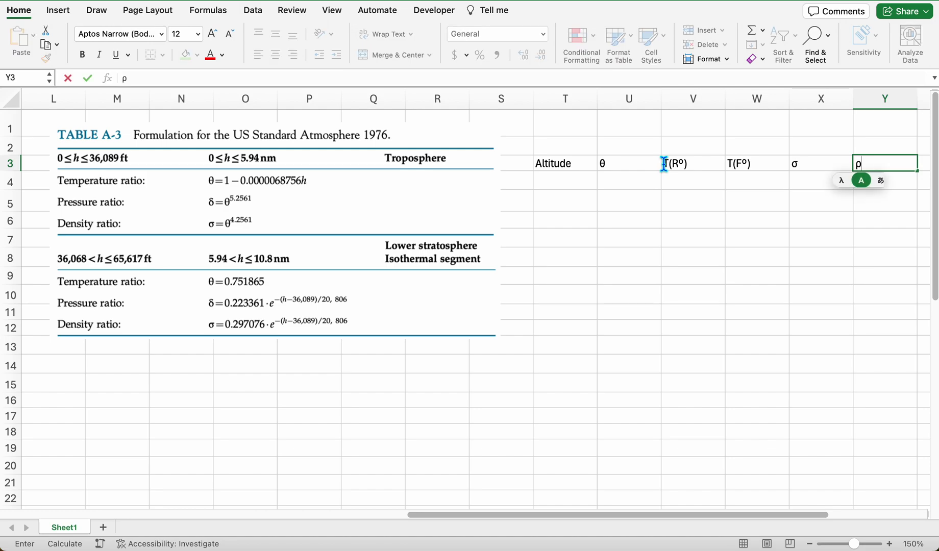
key("Return")
Enter 0, 2500 and 5000 as the first altitudes in T4:T6
key("Left")
key("Left")
type("0")
key("Return")
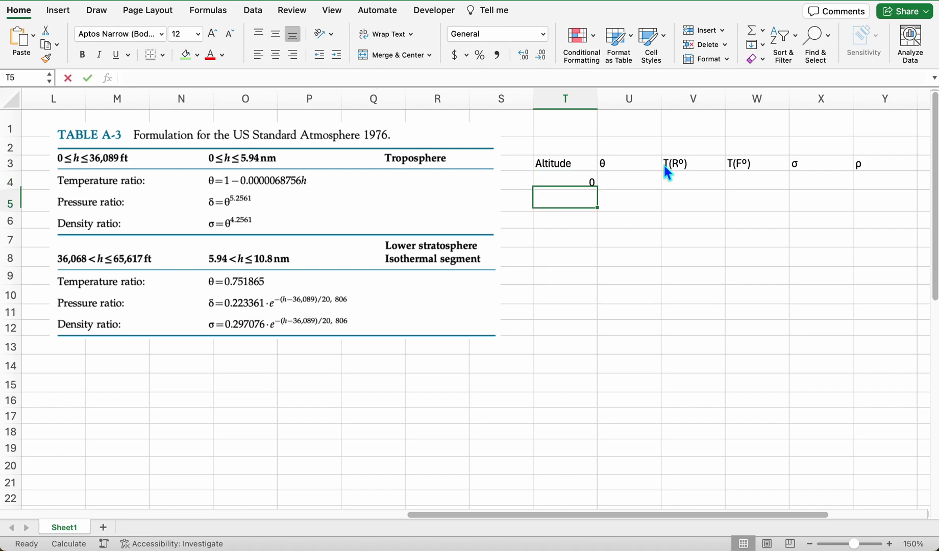
type("2500")
key("Return")
type("5000")
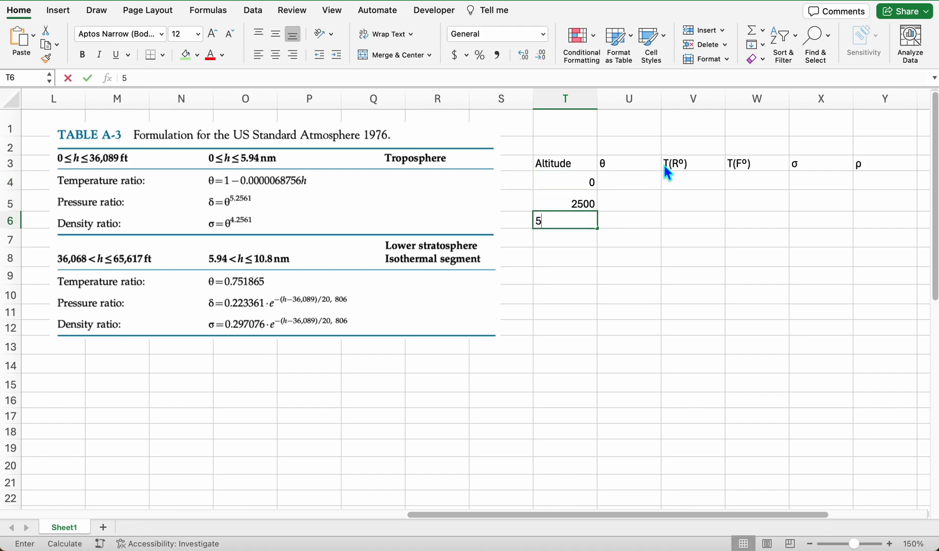
key("Return")
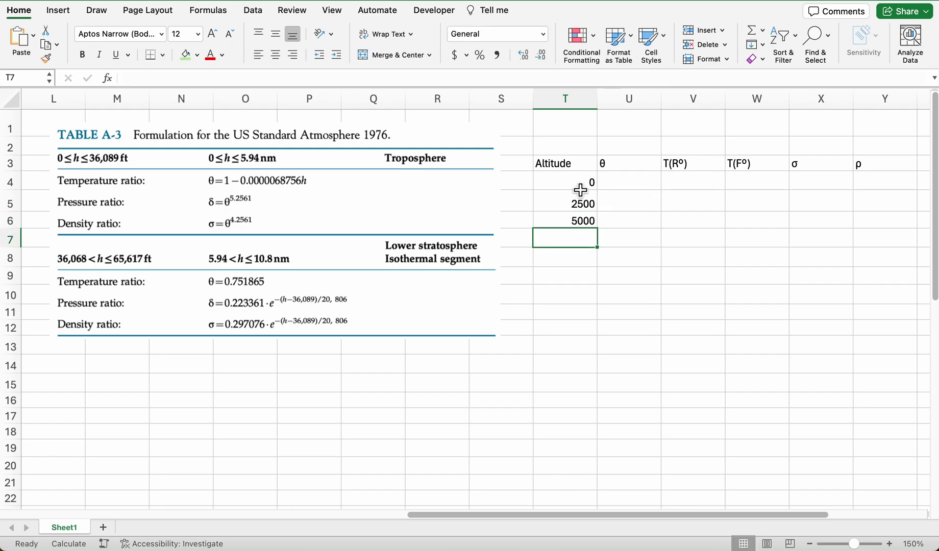
Extend the altitude series down to 65000 in steps of 2500
left_click_drag(580, 184, 580, 218)
scroll(643, 218, "down", 2)
scroll(643, 219, "up", 1)
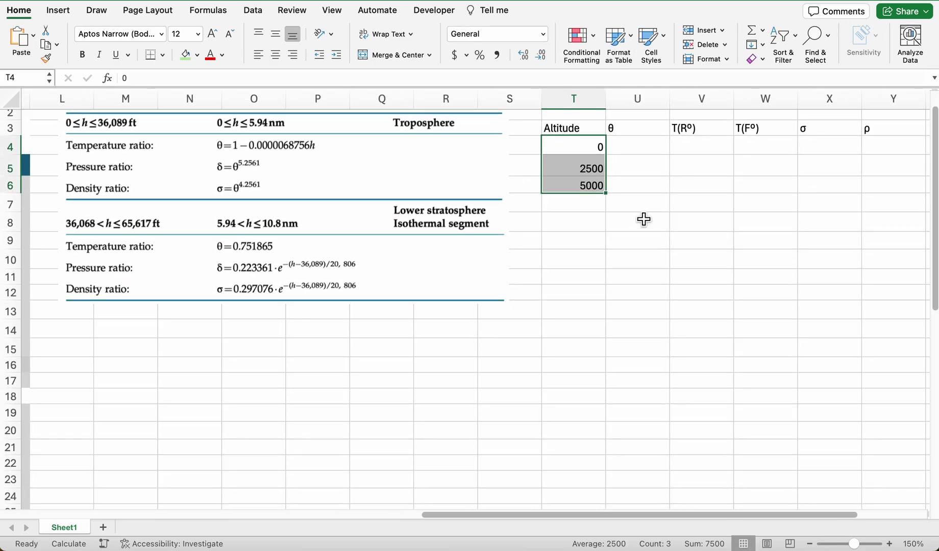
left_click_drag(609, 200, 612, 422)
scroll(656, 364, "down", 3)
scroll(656, 364, "down", 3)
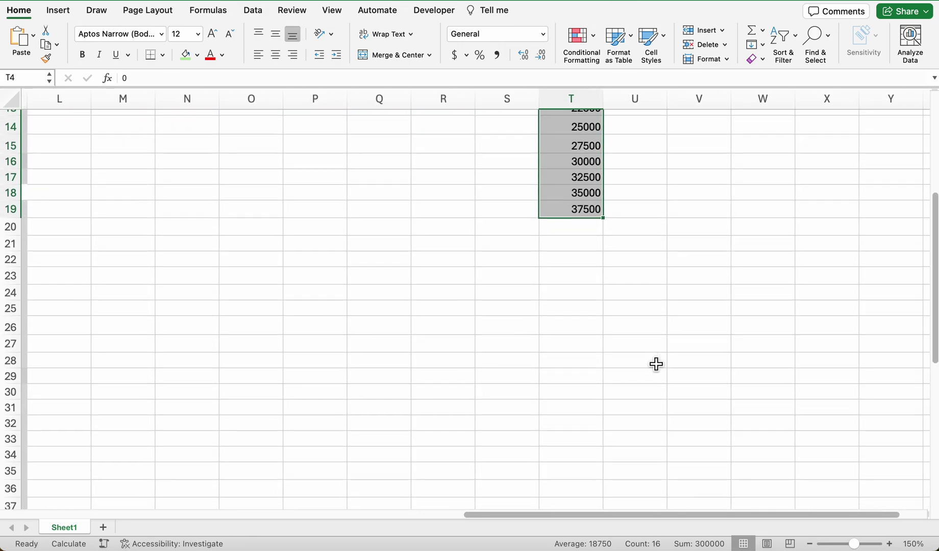
left_click_drag(606, 215, 606, 395)
scroll(682, 336, "up", 5)
scroll(682, 336, "up", 5)
scroll(682, 336, "right", 2)
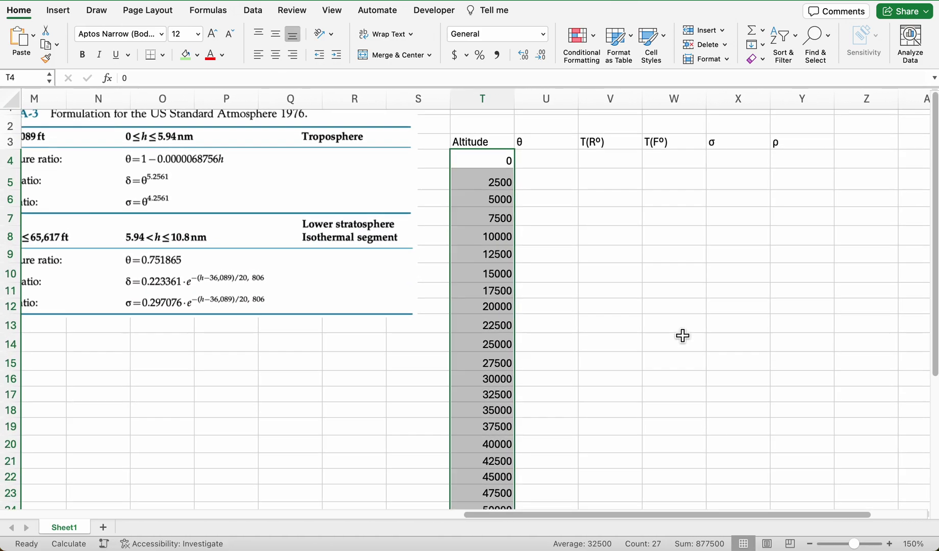
left_click(524, 171)
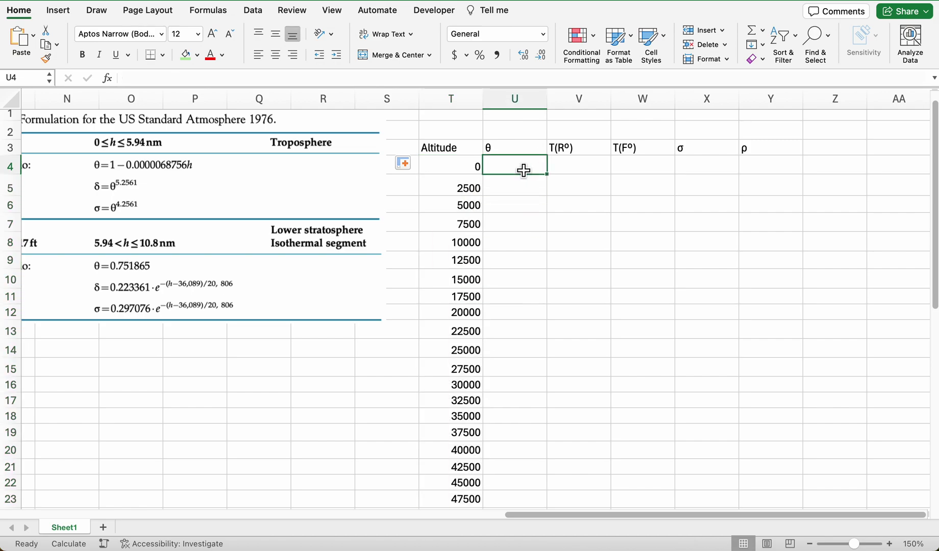
scroll(322, 206, "up", 1)
scroll(322, 207, "left", 3)
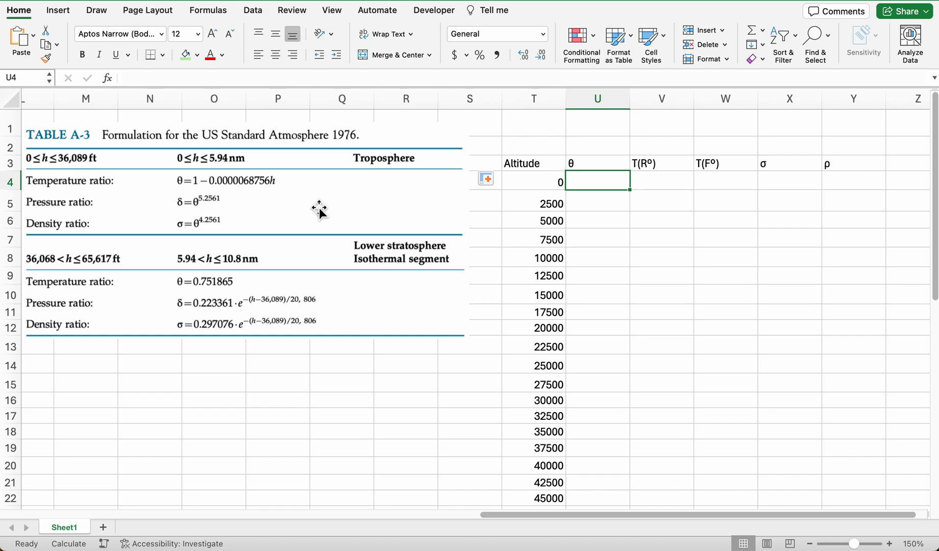
Enter the θ formula =1-D12*T4 in U4
left_click(611, 187)
type("=1-")
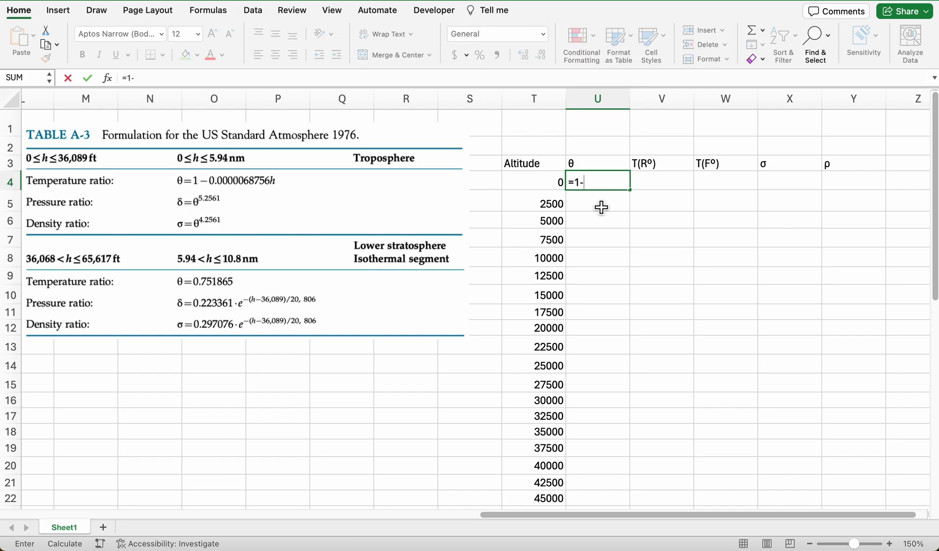
scroll(570, 210, "left", 10)
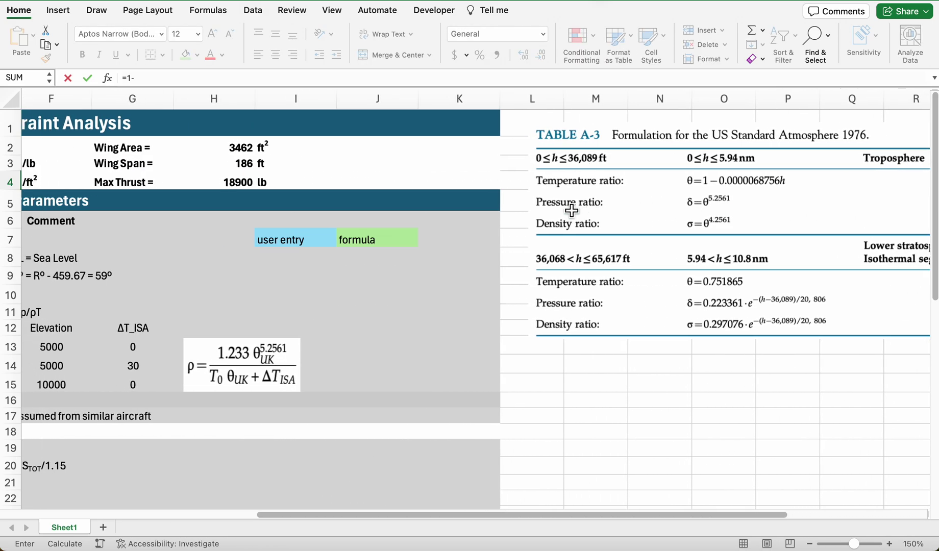
scroll(571, 210, "left", 8)
left_click(279, 332)
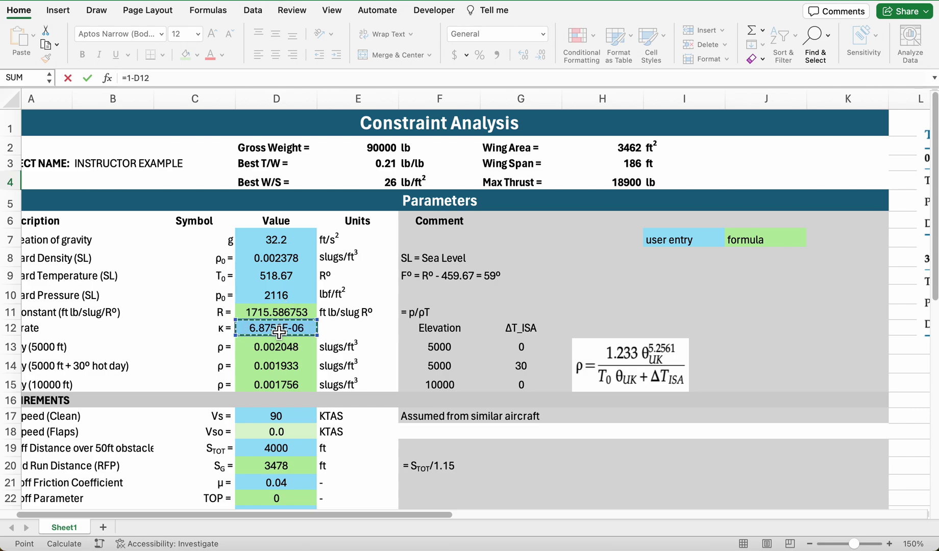
scroll(447, 296, "right", 8)
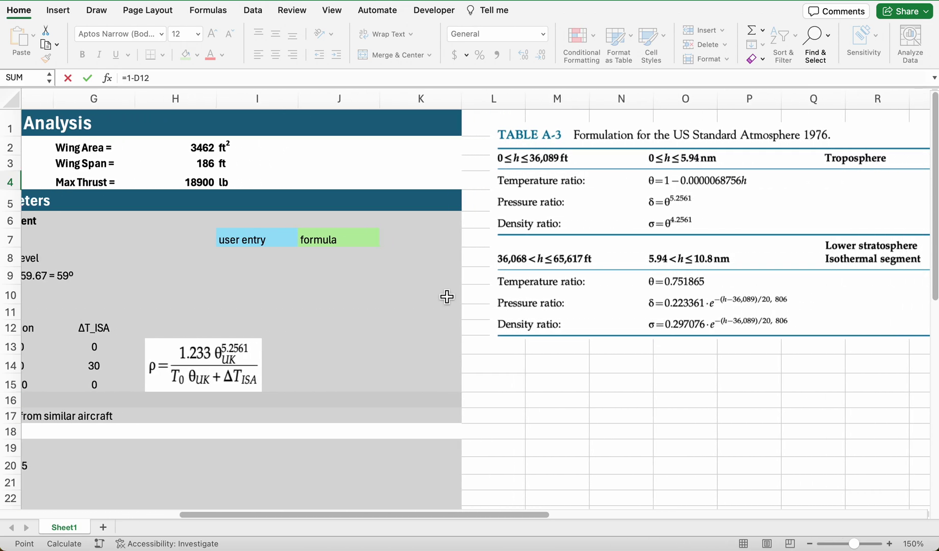
scroll(446, 296, "right", 10)
type("*")
left_click(530, 184)
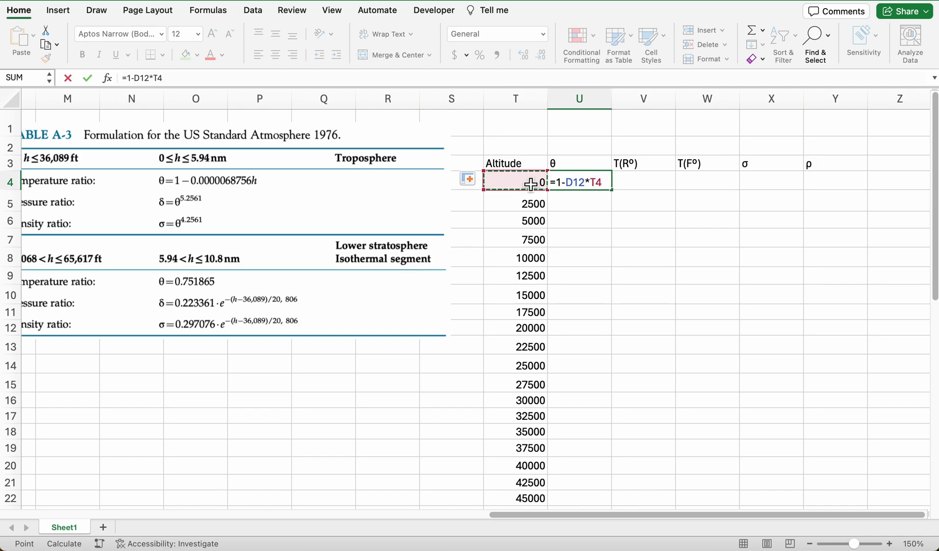
key("Return")
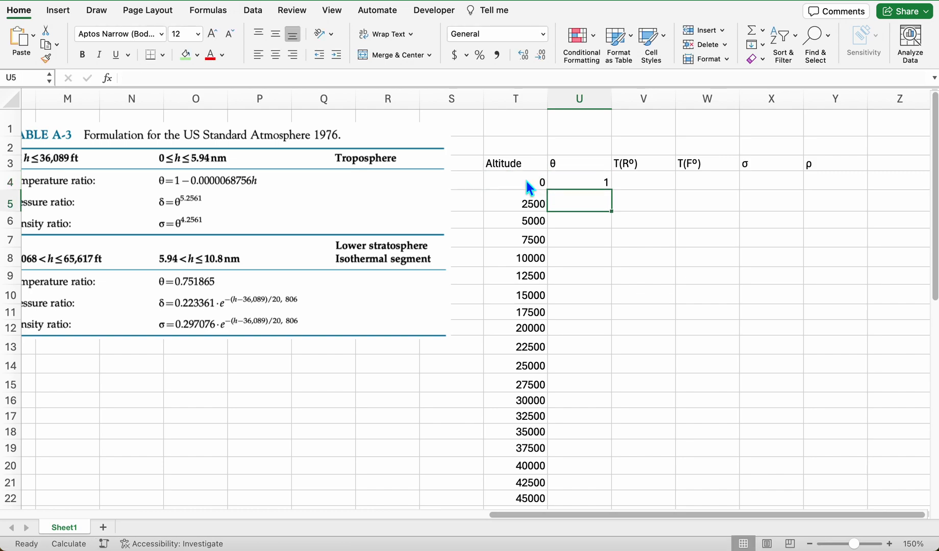
Lock the row as =1-D$12*T4 and fill it down to the 37500 altitude in row 19
left_click(597, 183)
double_click(595, 185)
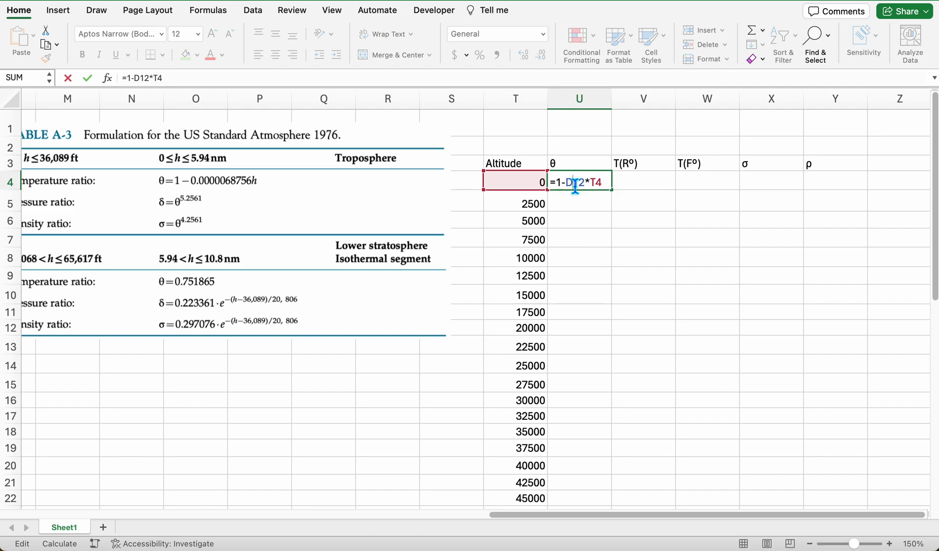
left_click(575, 184)
type("$")
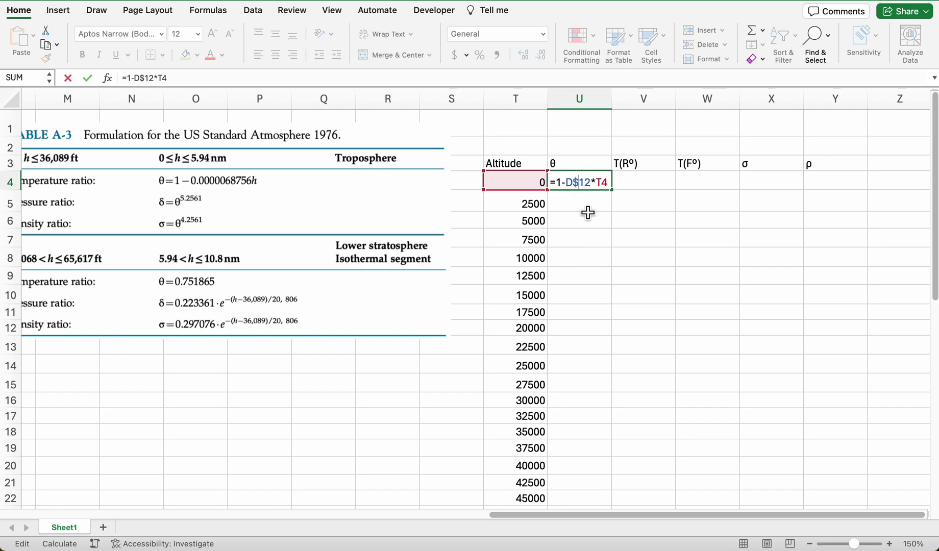
key("Return")
left_click(597, 183)
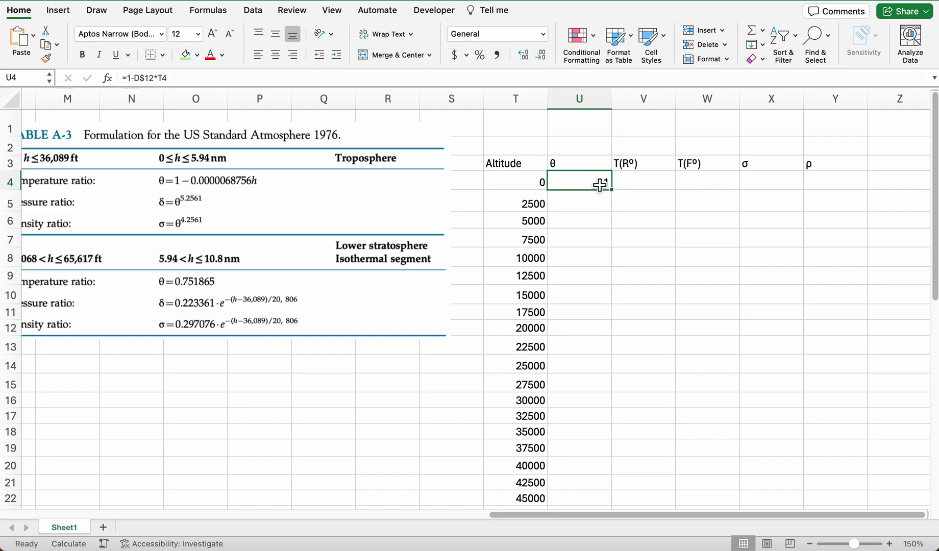
left_click_drag(617, 195, 612, 458)
scroll(600, 447, "down", 2)
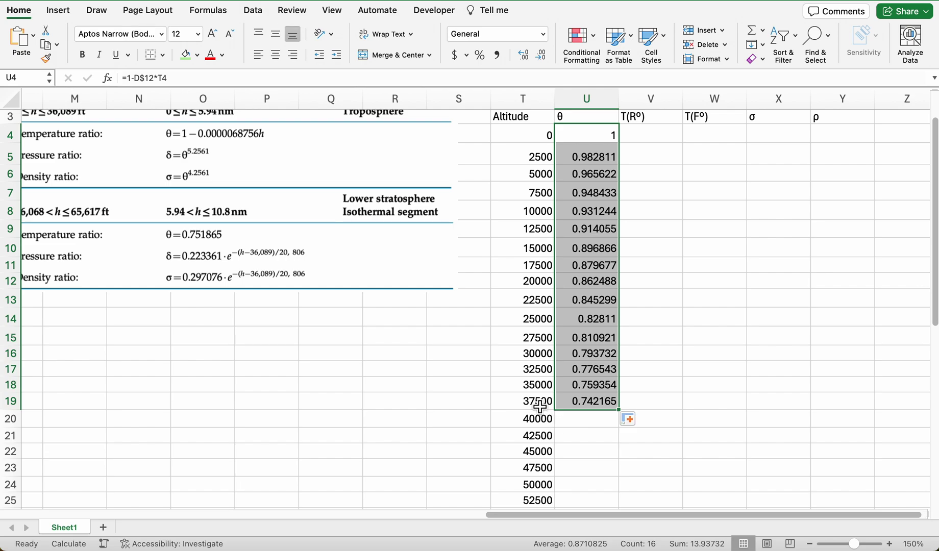
scroll(540, 407, "up", 1)
Change the 37500 altitude in row 19 to the tropopause value 36089
left_click(546, 422)
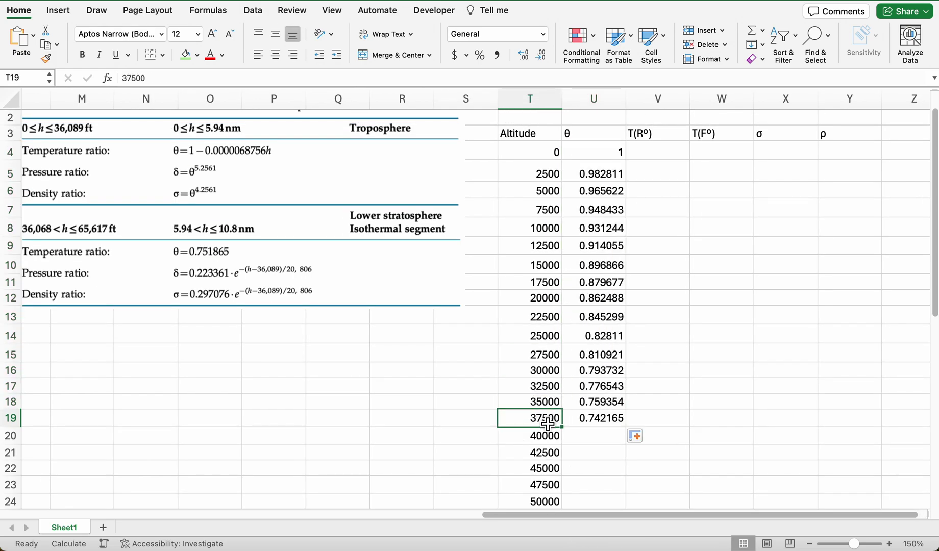
type("36089")
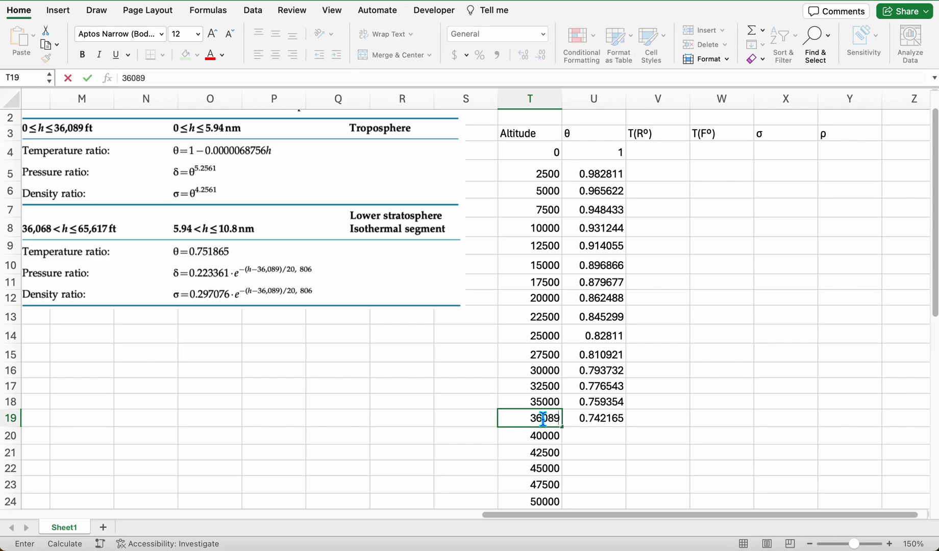
key("Return")
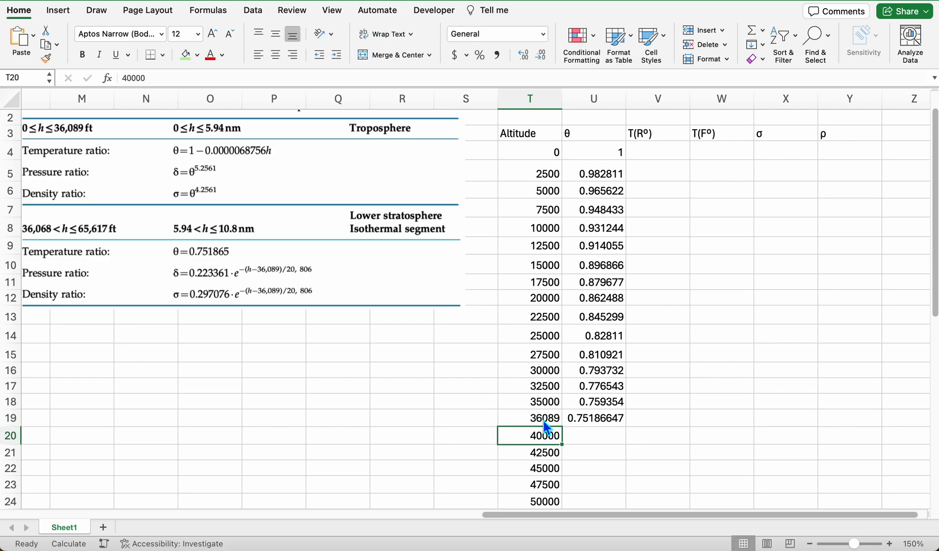
left_click(614, 424)
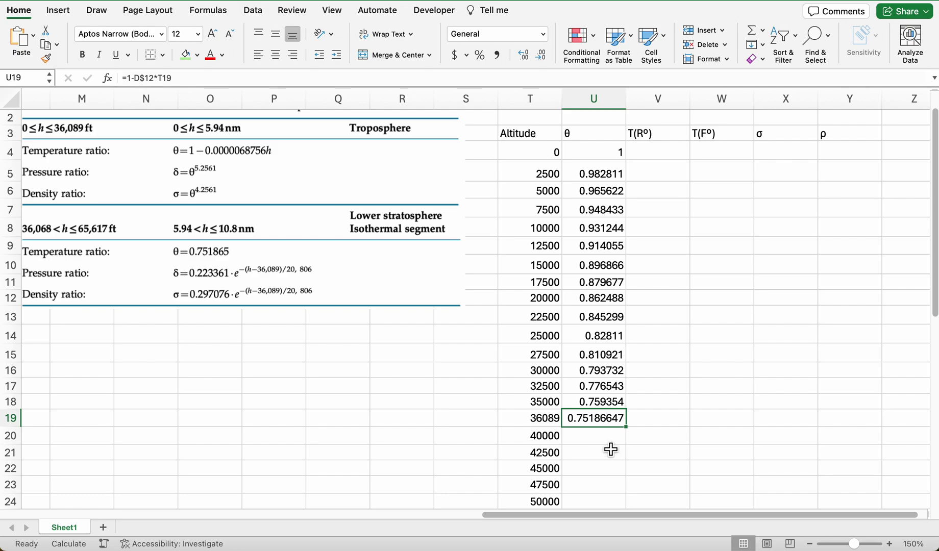
Set θ at 40000 ft to =U19 and copy it down to 65000, holding 0.75186647
scroll(614, 444, "down", 1)
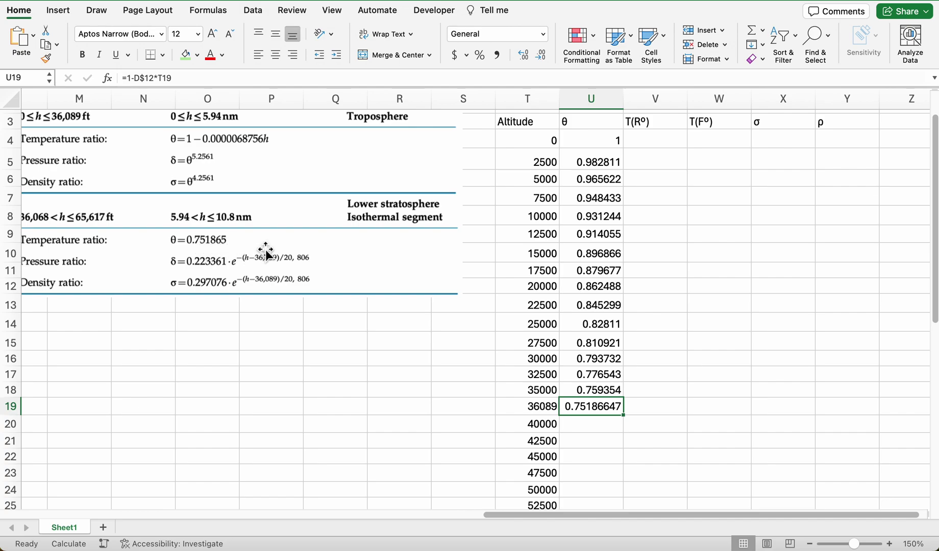
left_click(593, 425)
type("=")
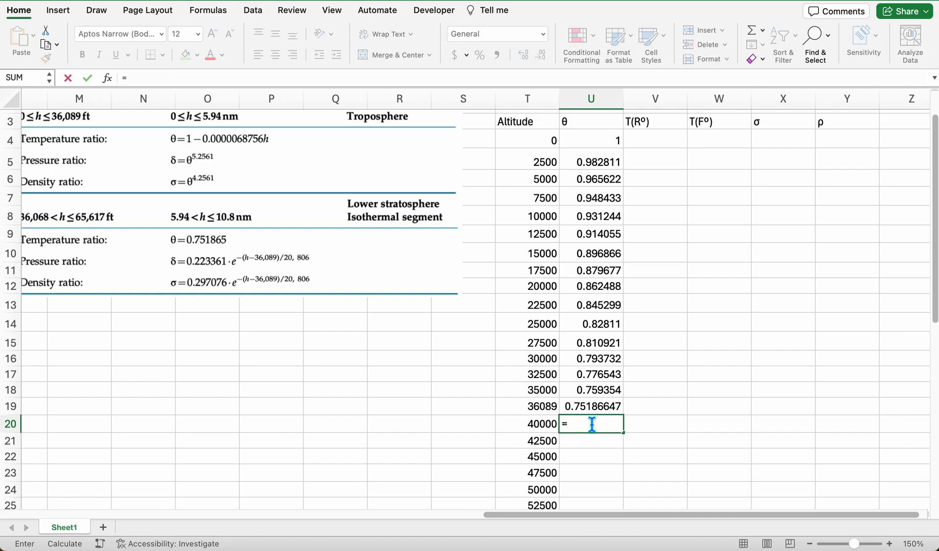
key("Up")
key("Return")
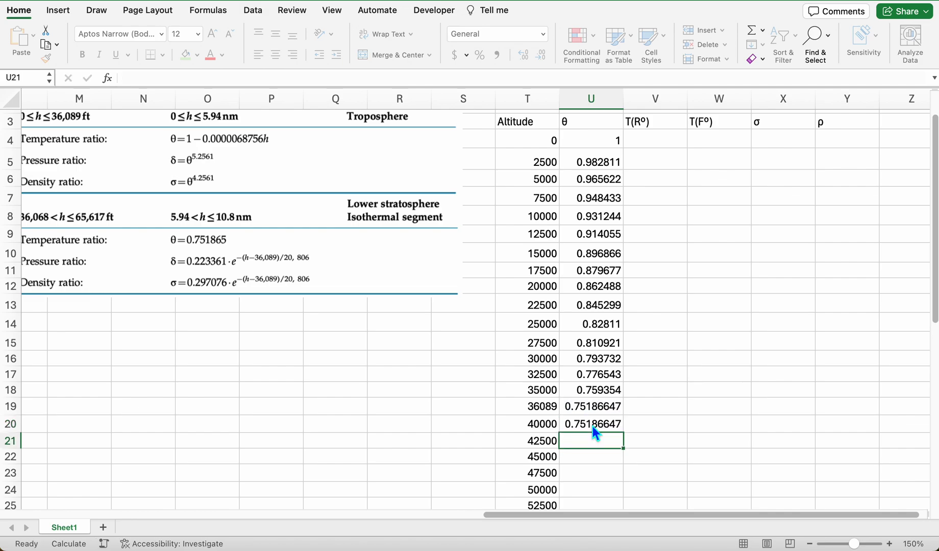
scroll(627, 428, "down", 3)
left_click(622, 361)
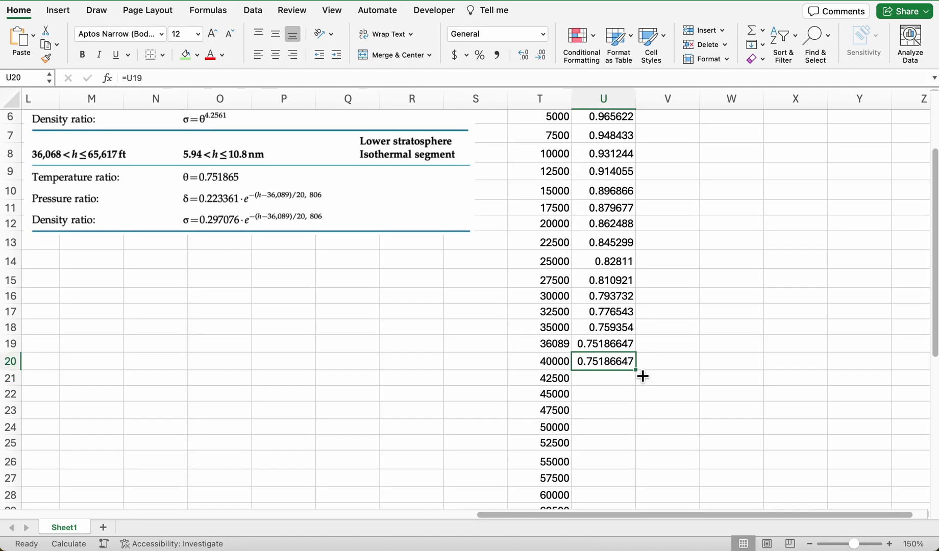
double_click(641, 375)
scroll(640, 375, "down", 3)
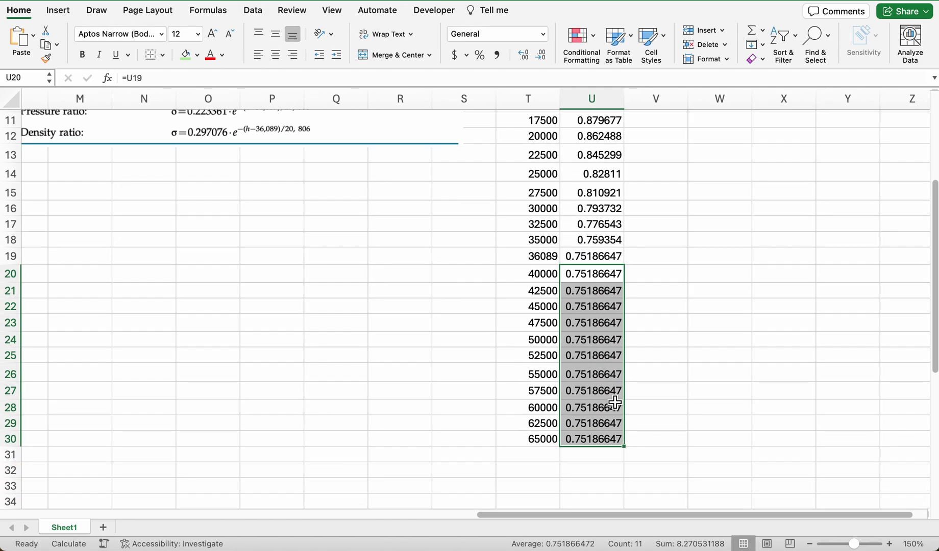
scroll(600, 379, "up", 5)
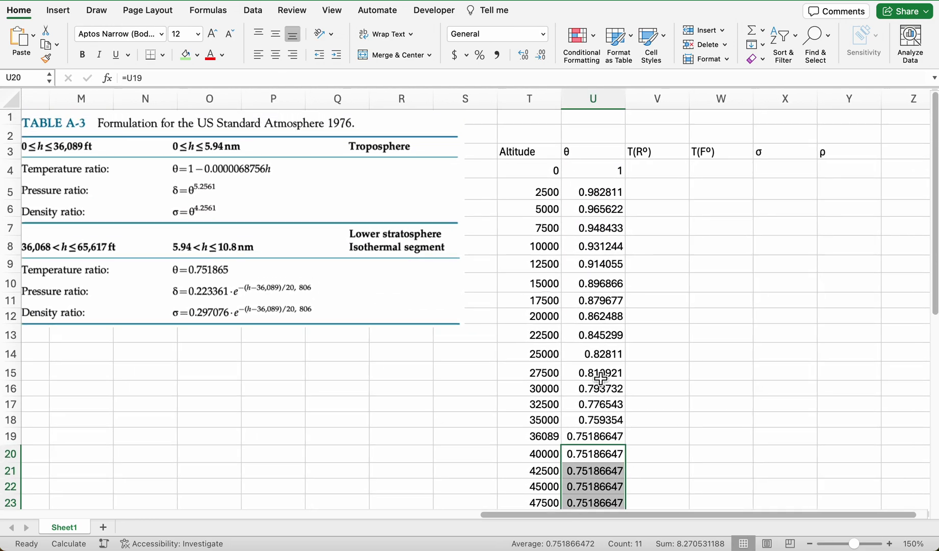
left_click(666, 172)
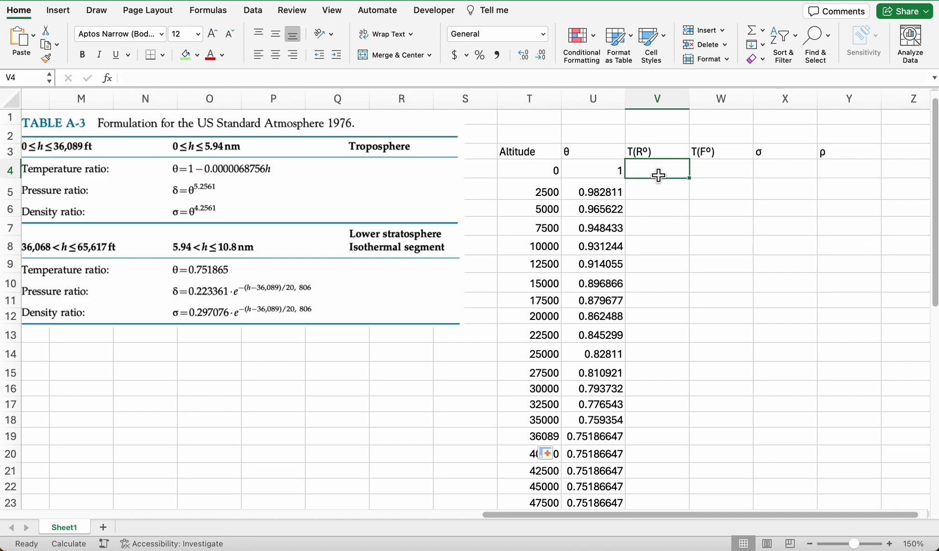
Enter =U4*D9 in V4 for the Rankine temperature
key("Left")
key("Right")
type("=")
key("Left")
type("*")
scroll(646, 219, "left", 5)
scroll(646, 219, "left", 5)
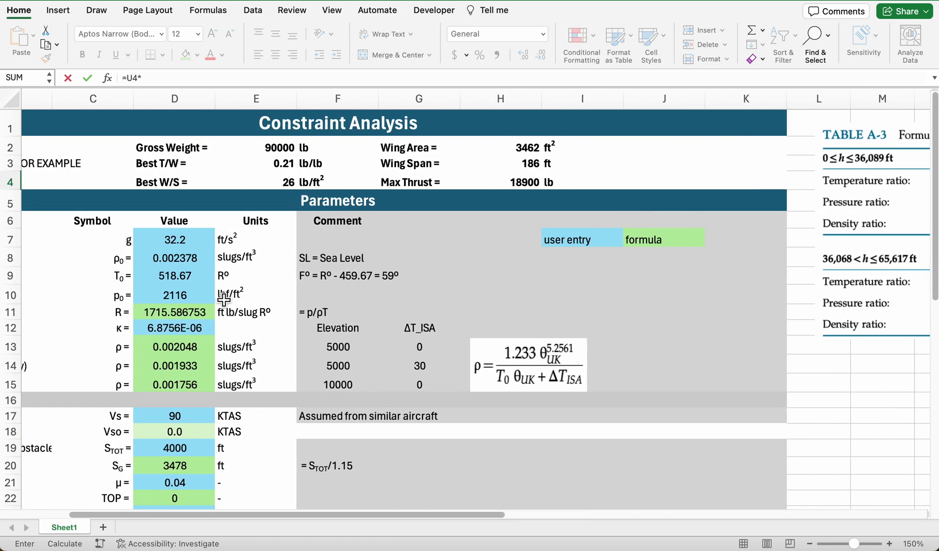
left_click(189, 284)
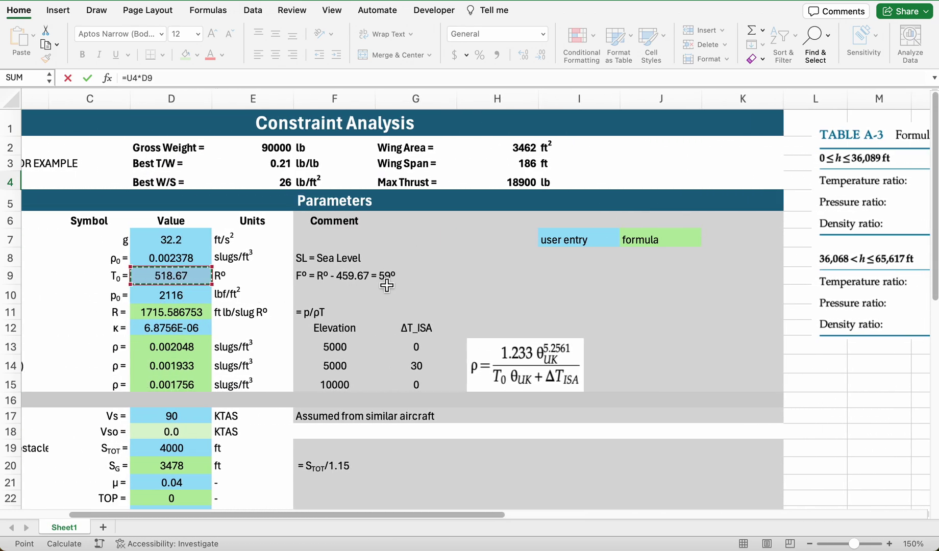
scroll(387, 286, "right", 10)
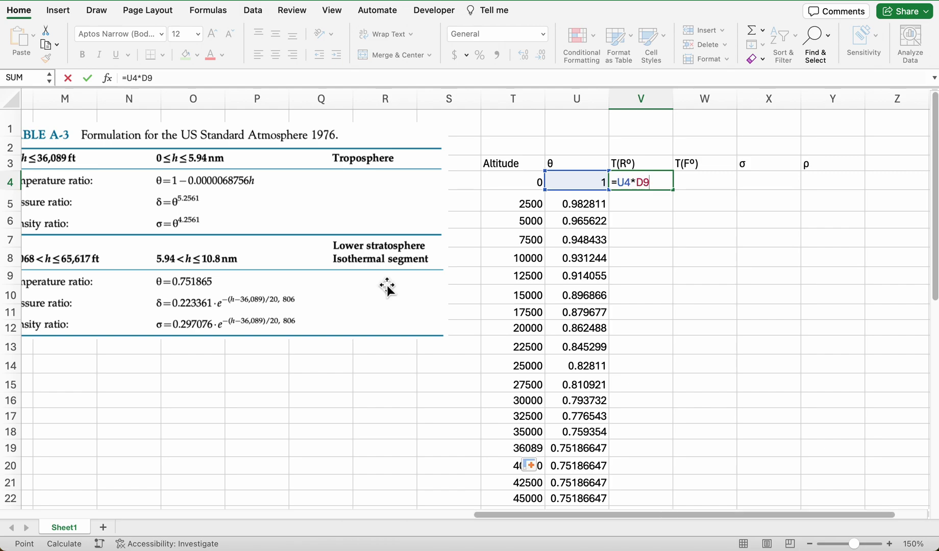
key("Return")
Lock the reference as =U4*D$9 and fill T(R°) down, 518.67 to 389.970583
double_click(647, 183)
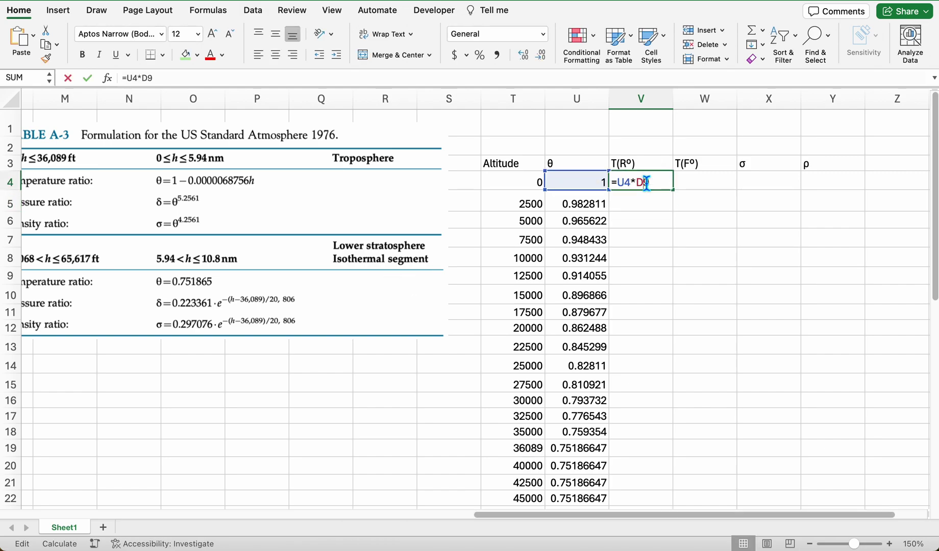
type("$")
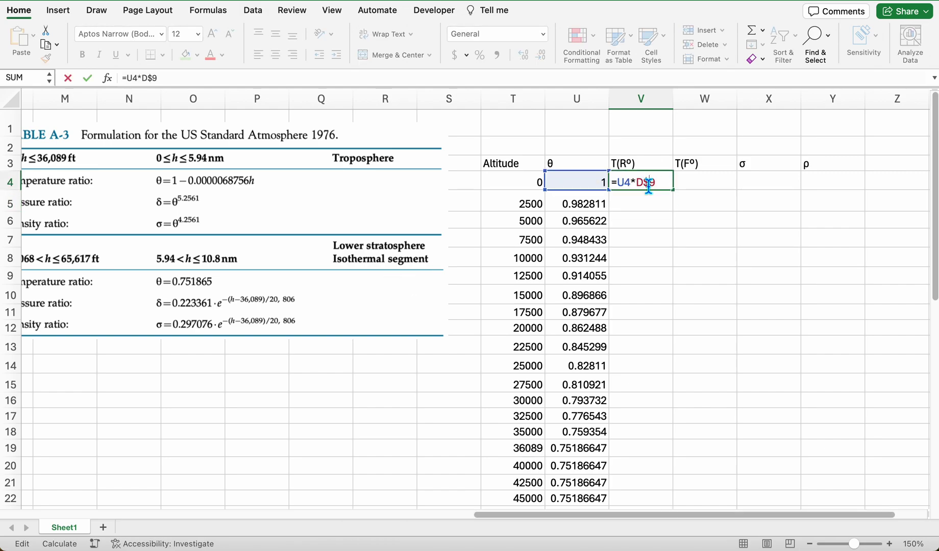
key("Return")
left_click(668, 183)
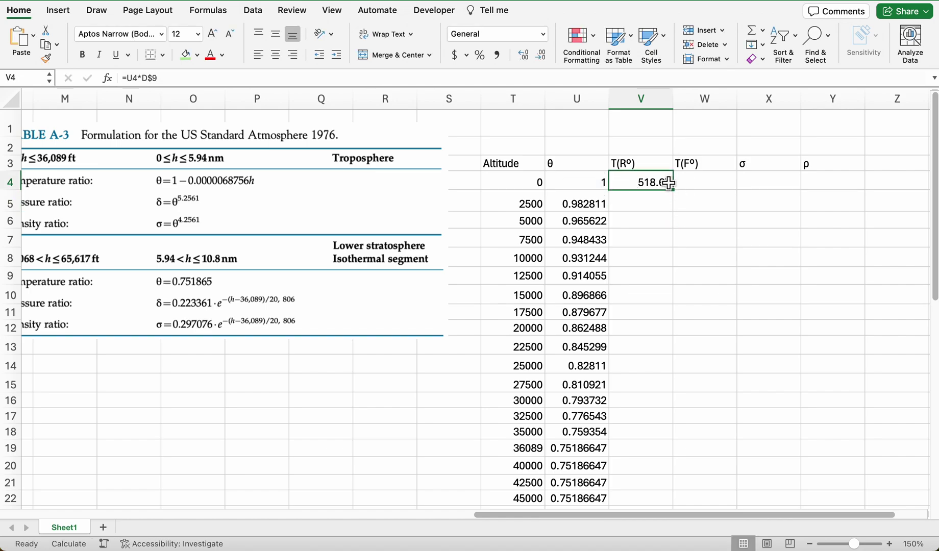
double_click(673, 190)
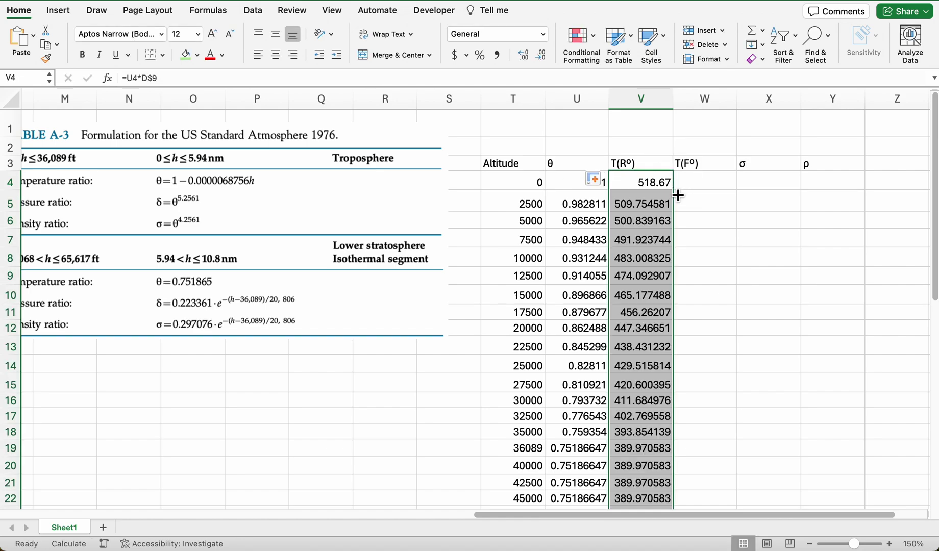
scroll(644, 247, "down", 6)
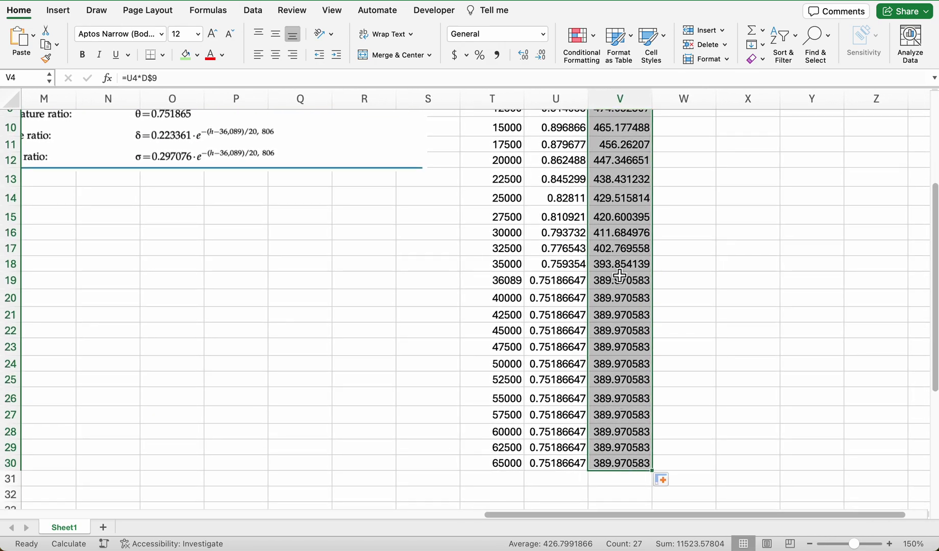
scroll(628, 339, "up", 2)
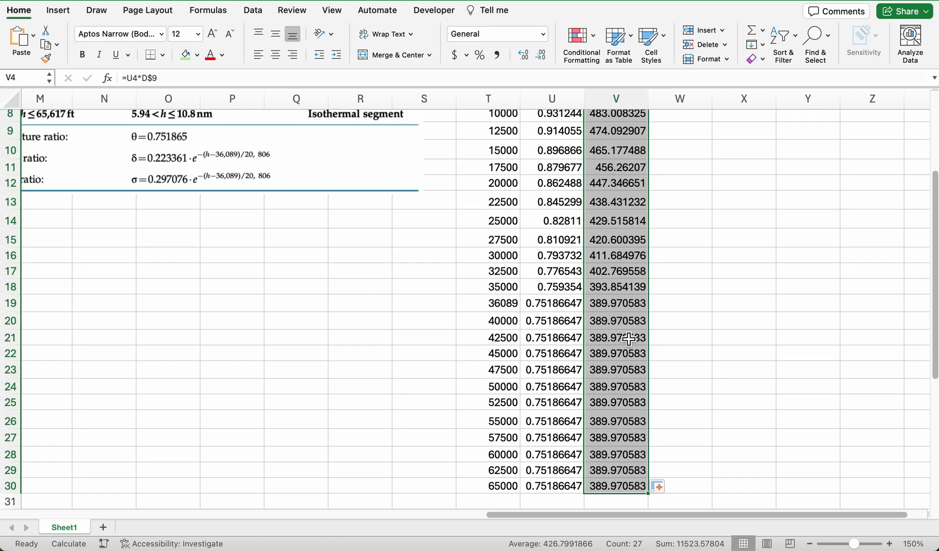
scroll(628, 418, "up", 5)
scroll(628, 405, "up", 1)
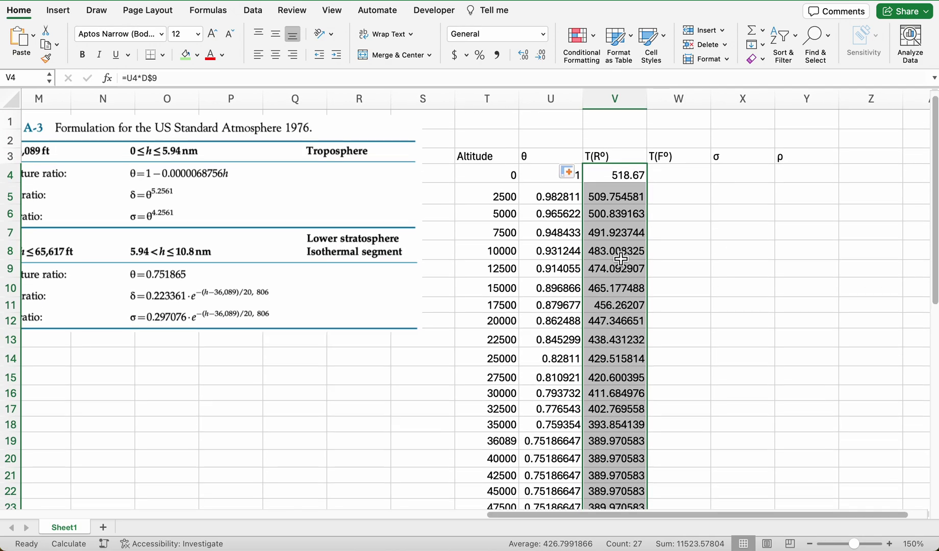
left_click(679, 174)
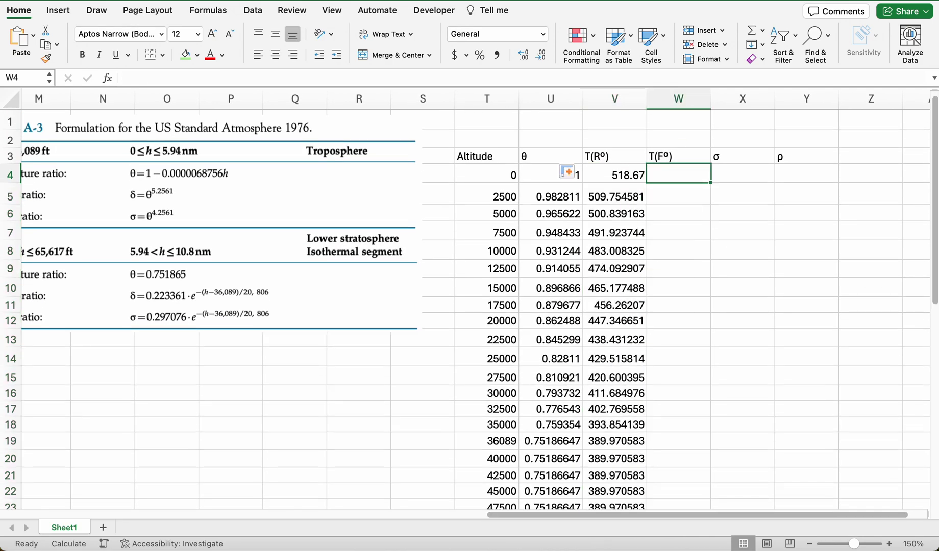
Enter =V4-459.67 in W4 to convert Rankine to Fahrenheit
key("F2")
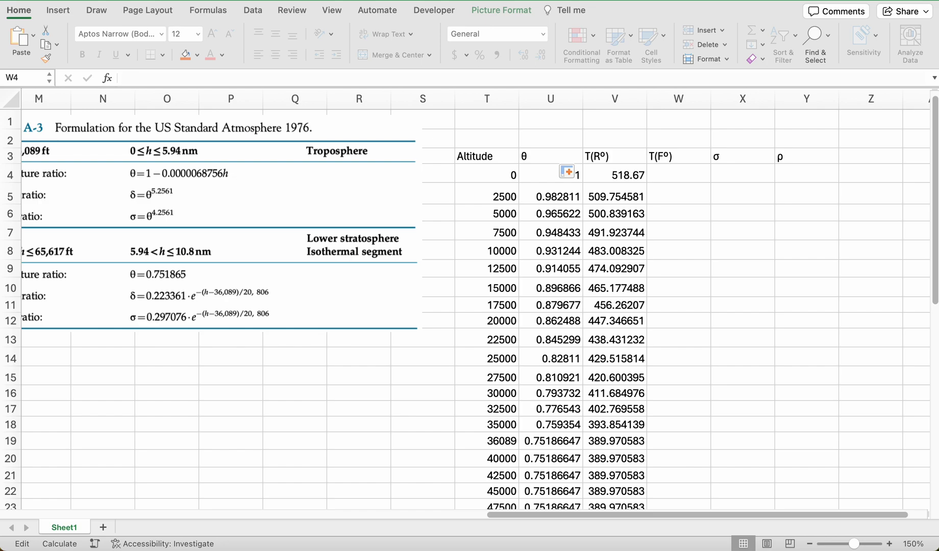
key("Escape")
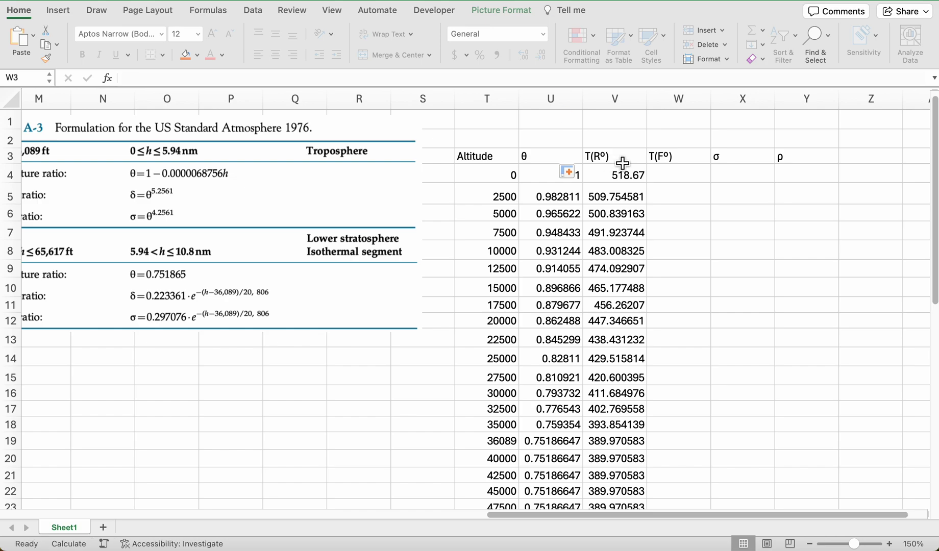
left_click(682, 177)
type("=")
key("Left")
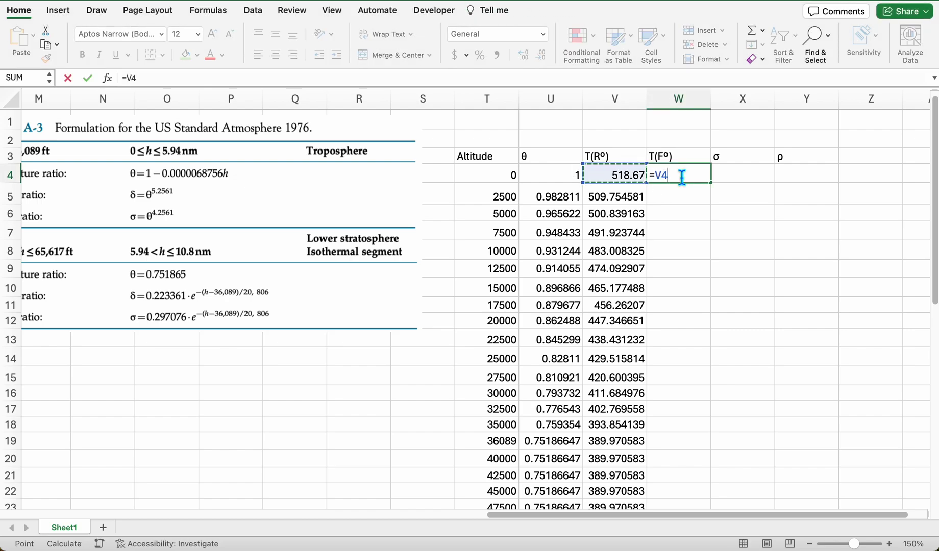
type("-")
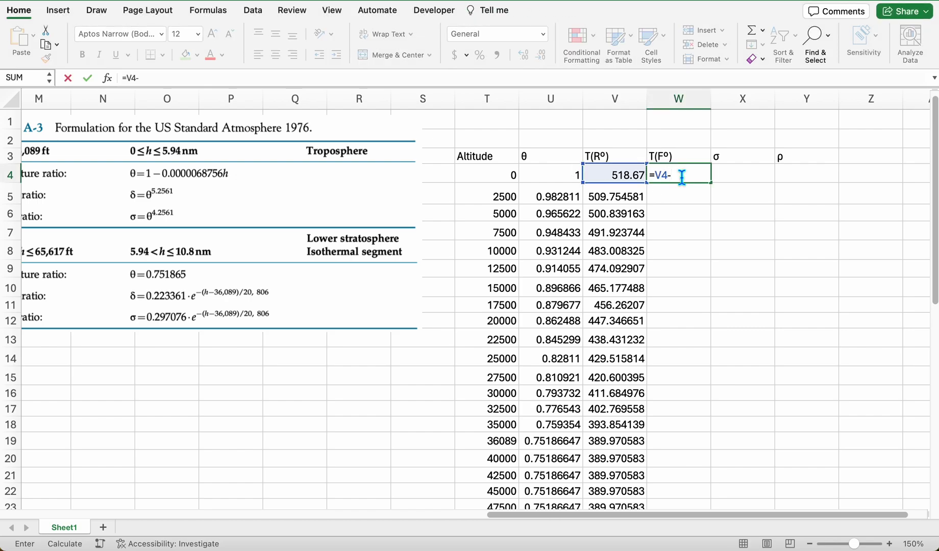
type("459.67")
key("Return")
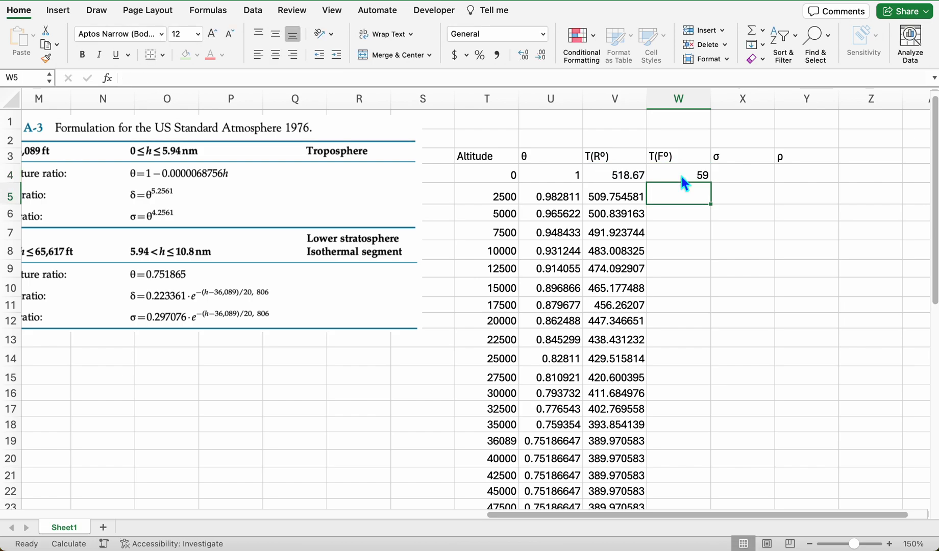
Format W4 to two decimals and fill it down, from 59.00 to -69.70
left_click(697, 176)
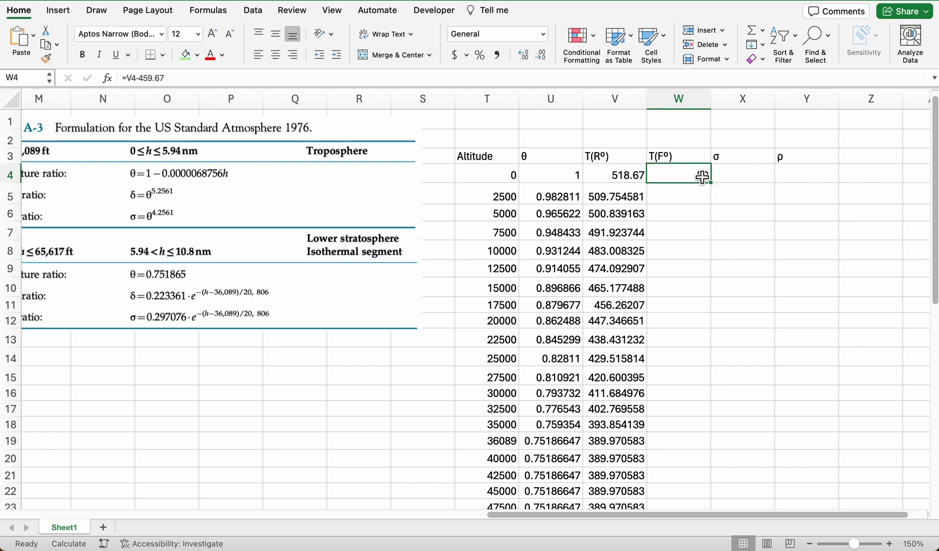
left_click(526, 57)
left_click(539, 57)
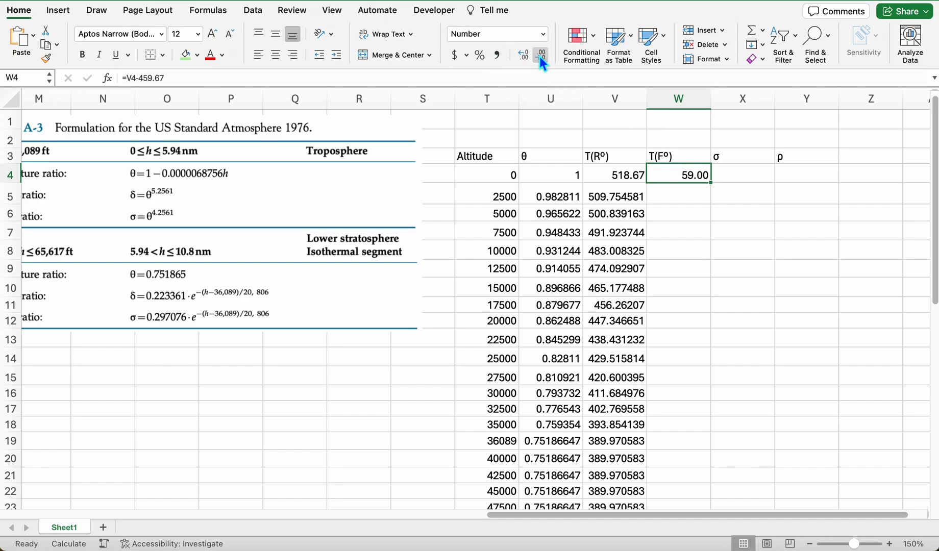
double_click(716, 187)
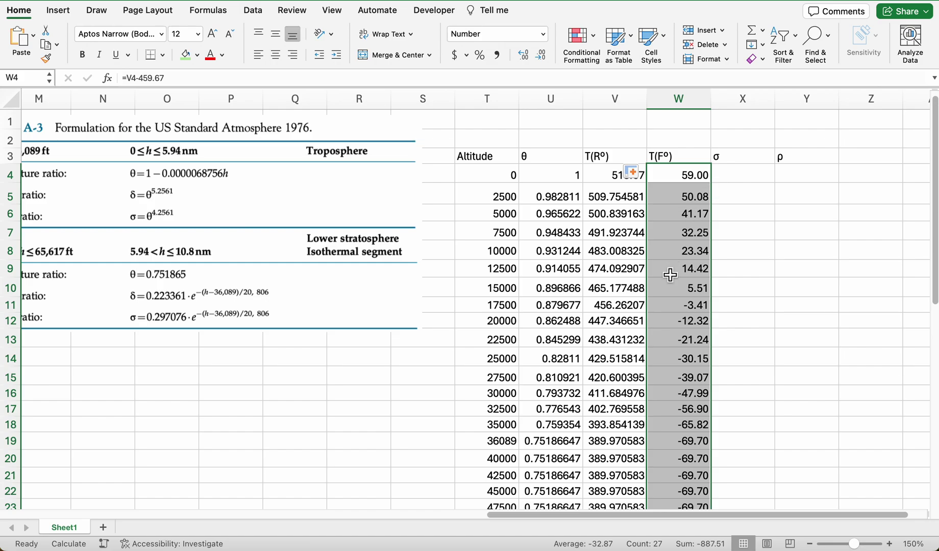
scroll(672, 275, "down", 3)
scroll(684, 308, "down", 5)
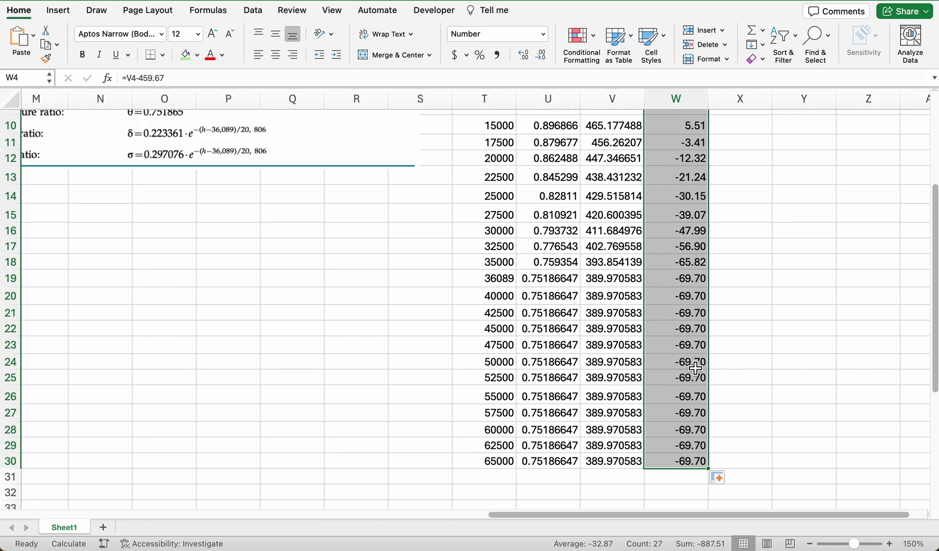
scroll(696, 375, "up", 5)
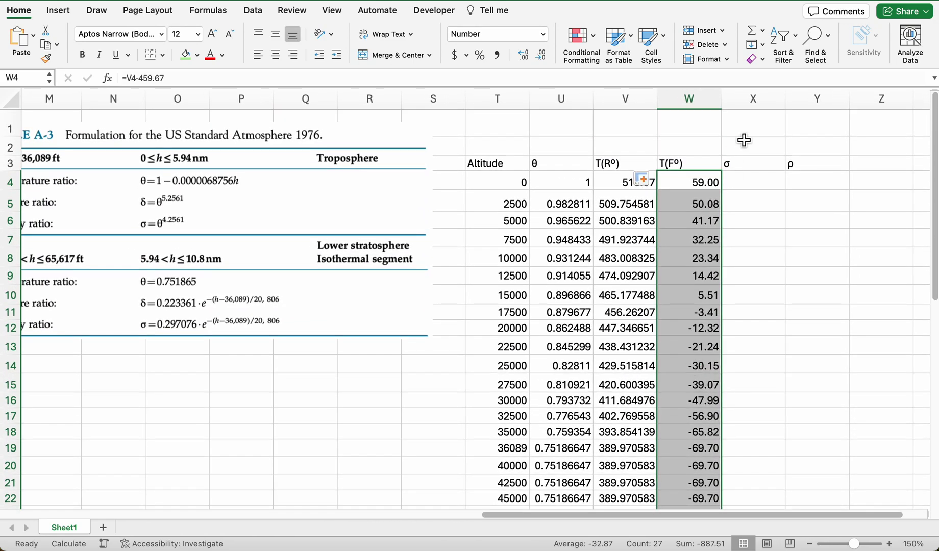
left_click(748, 190)
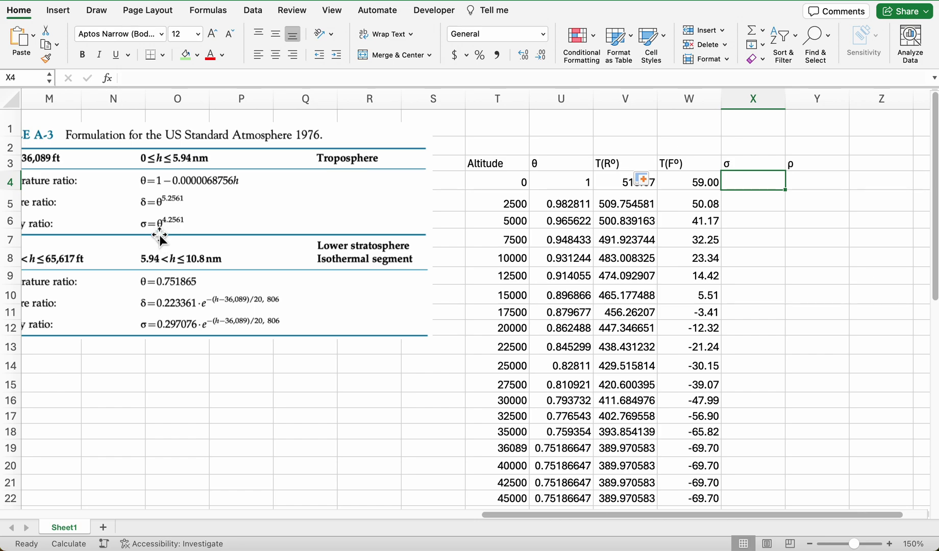
Enter =U4^4.2561 in X4 and fill it down column X, giving σ from 1 to 0.29705886
scroll(160, 226, "left", 2)
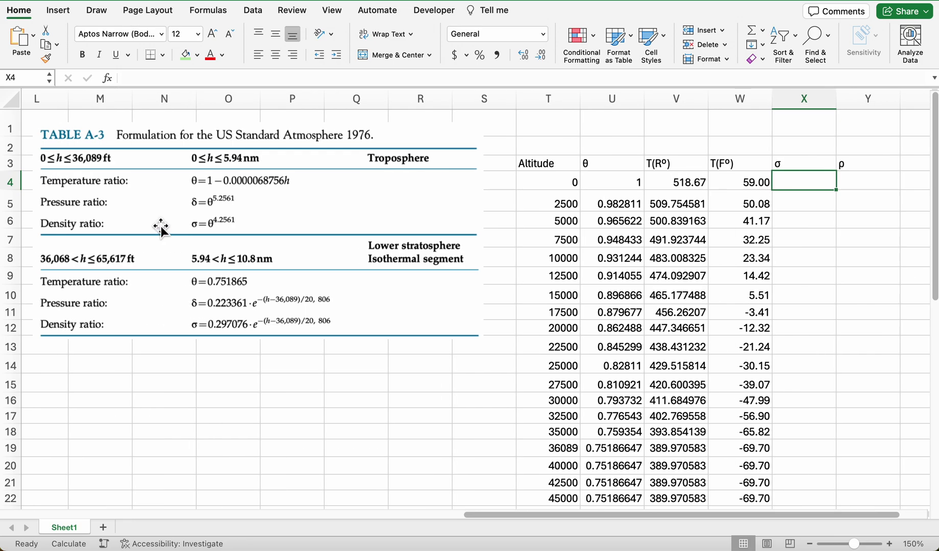
type("=")
left_click_drag(232, 234, 624, 185)
type("^")
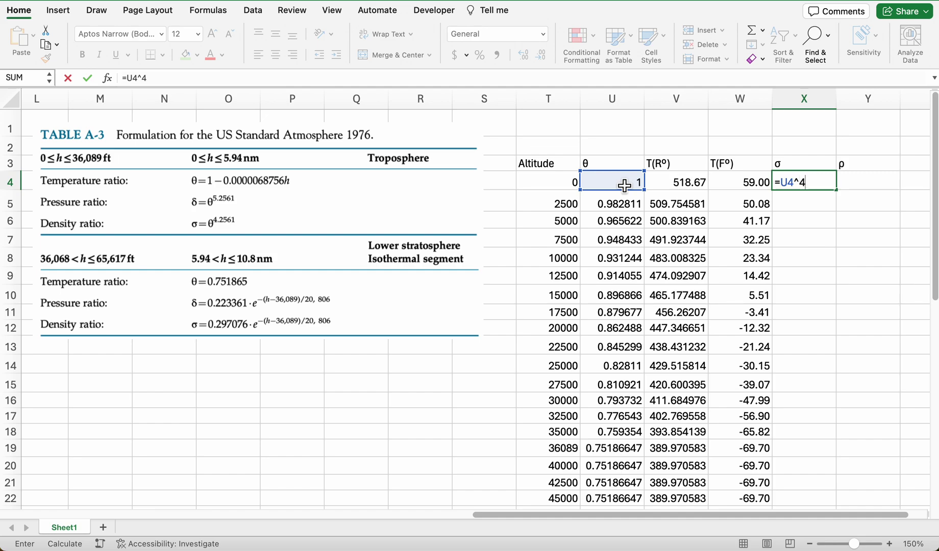
type("4.2561")
key("Return")
left_click(815, 181)
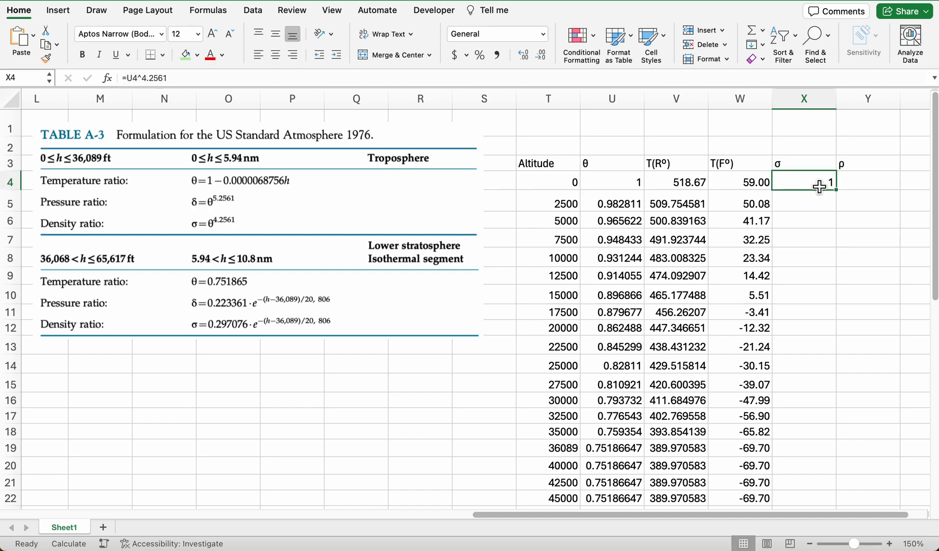
double_click(841, 194)
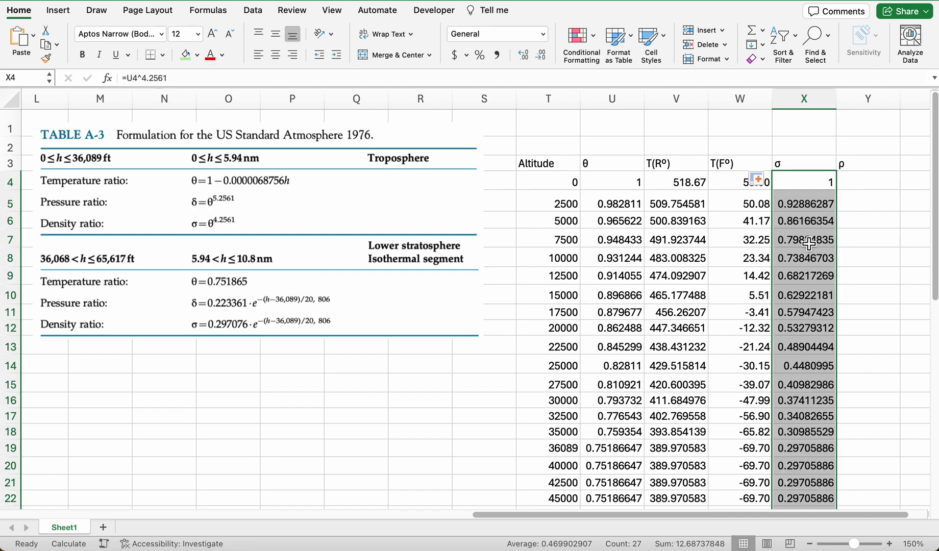
left_click(867, 185)
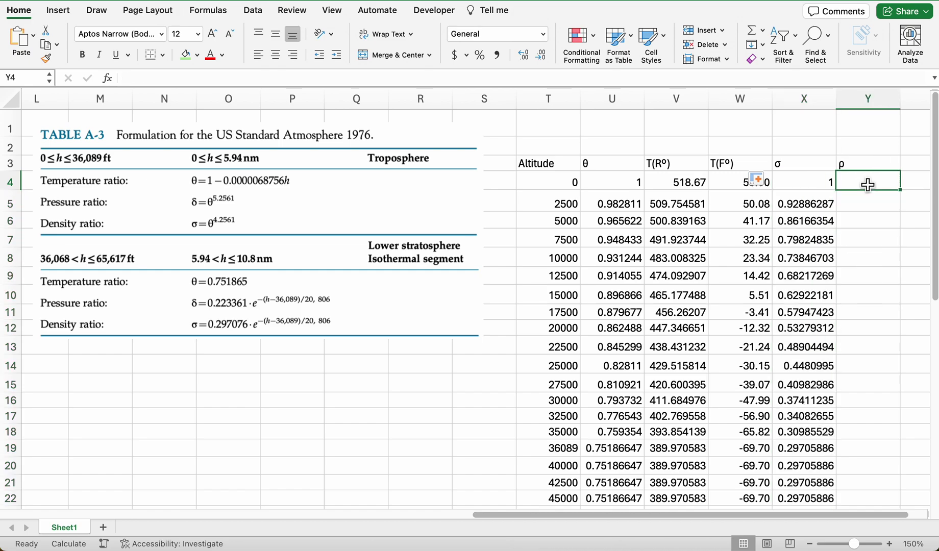
Enter =X4*D8 in Y4 for density and fill it down column Y
type("=")
left_click(801, 184)
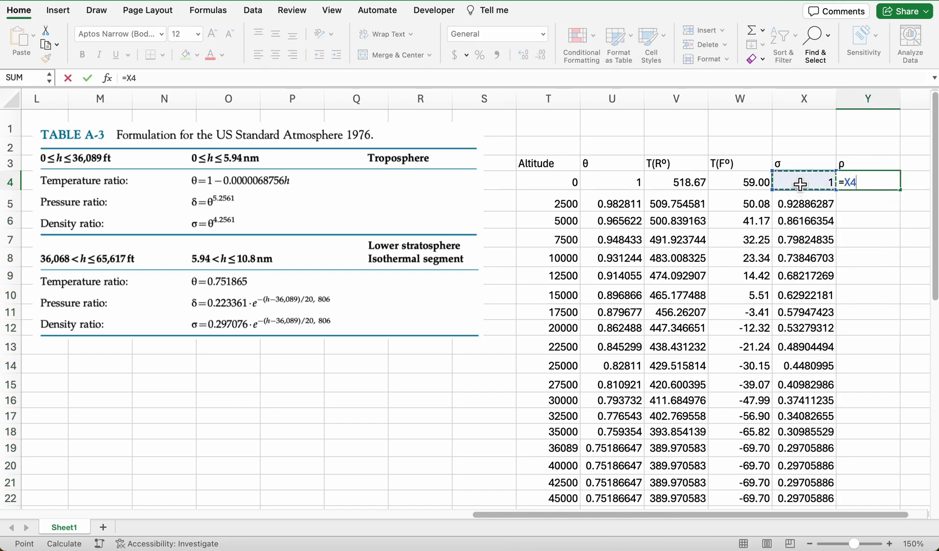
type("*")
scroll(803, 189, "left", 5)
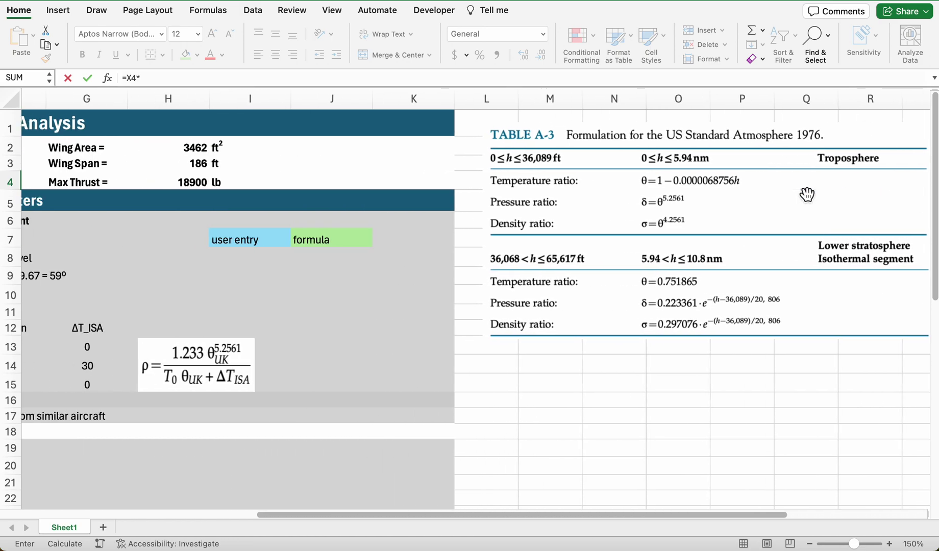
scroll(806, 193, "left", 5)
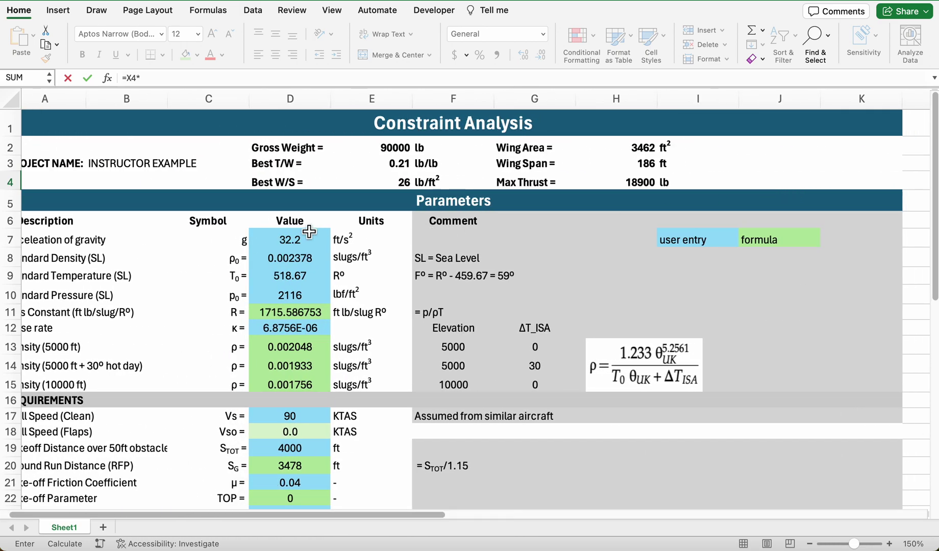
left_click(286, 261)
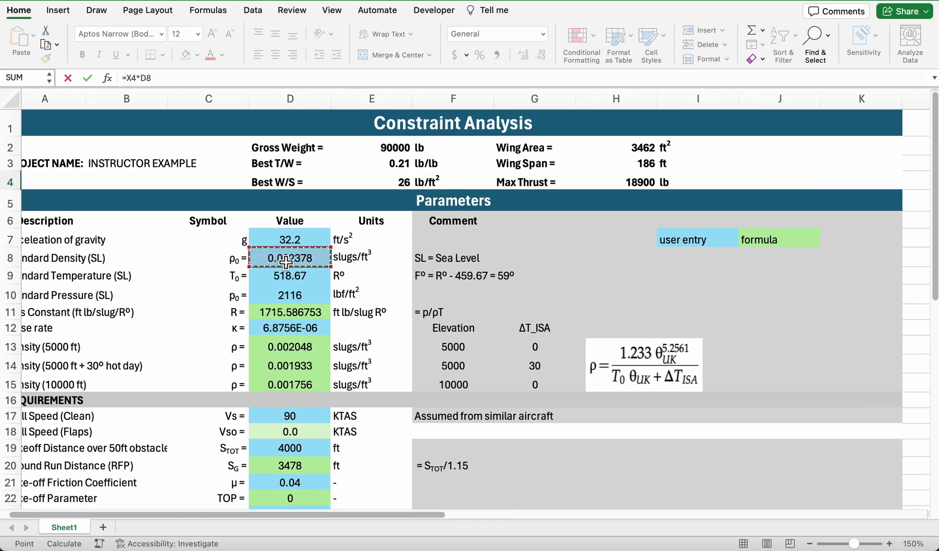
key("Return")
scroll(680, 249, "right", 2)
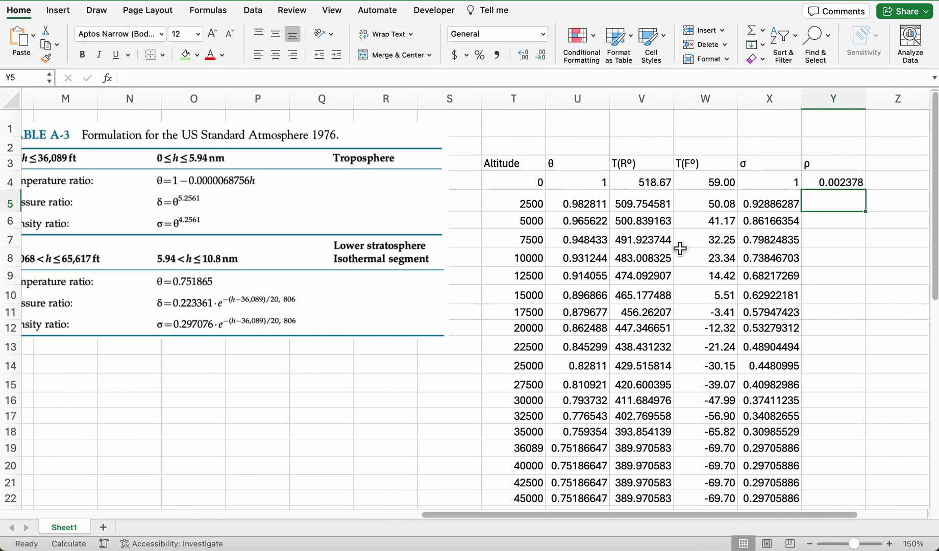
scroll(679, 249, "right", 1)
left_click(818, 185)
double_click(826, 191)
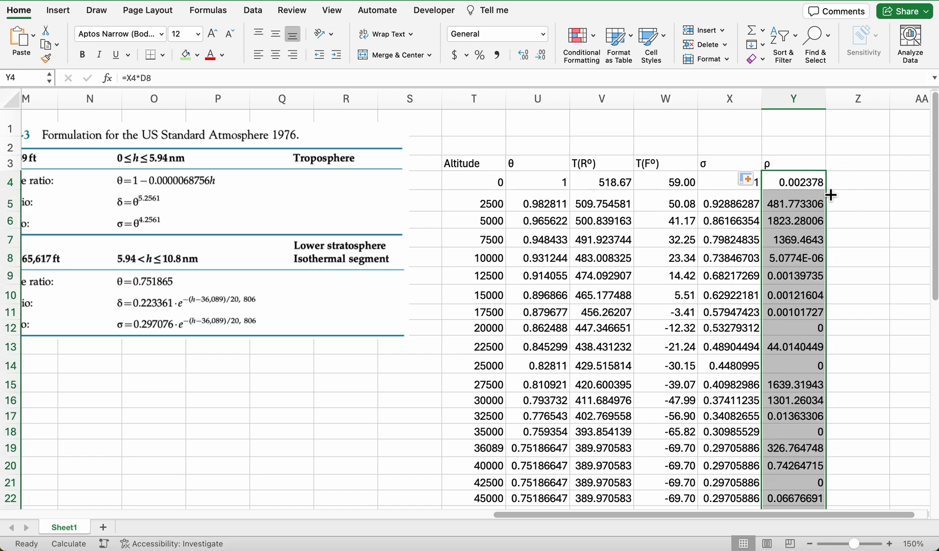
Lock the row as =X4*D$8 and refill column Y, from 0.002378 to 0.00070641
double_click(794, 183)
left_click(796, 185)
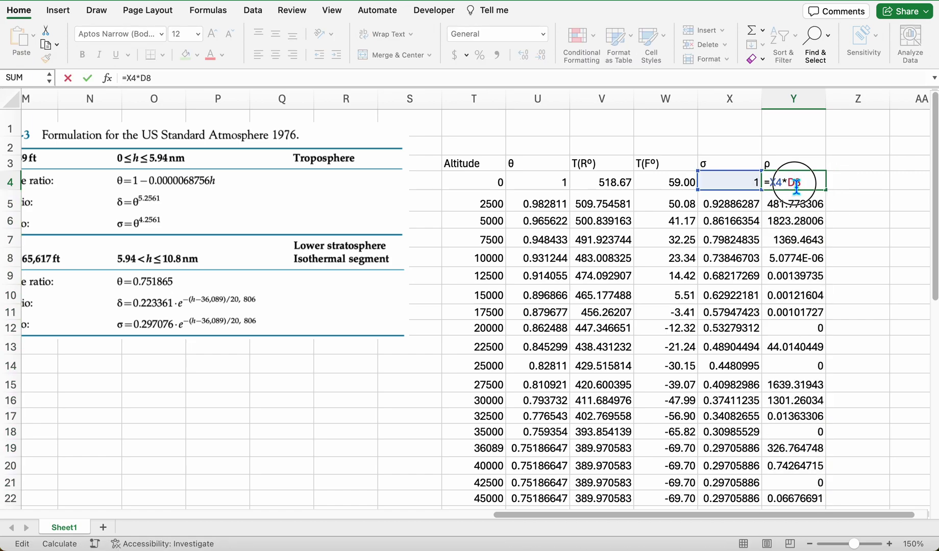
type("$")
key("Return")
left_click(816, 183)
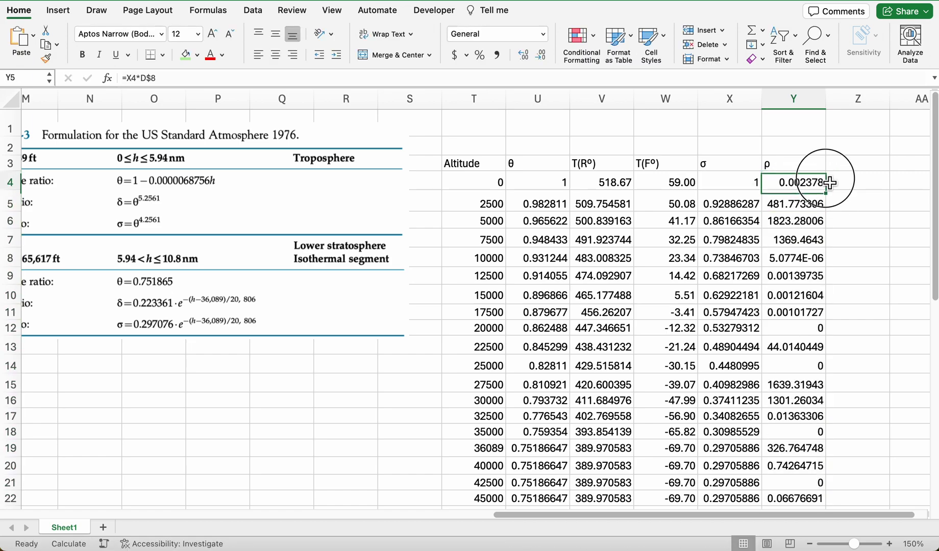
double_click(825, 195)
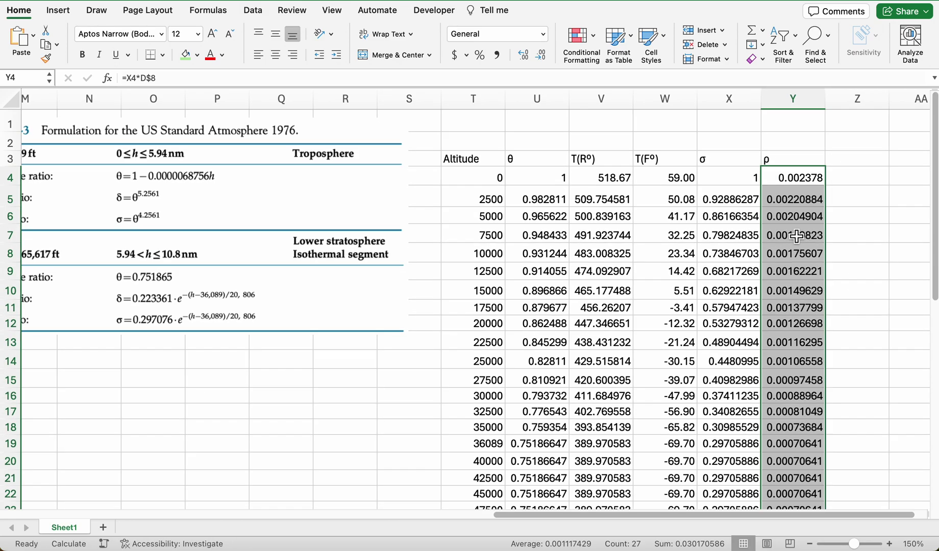
scroll(796, 236, "down", 5)
Bold cells T19:Y19, the 36089 ft tropopause row
left_click_drag(462, 308, 778, 307)
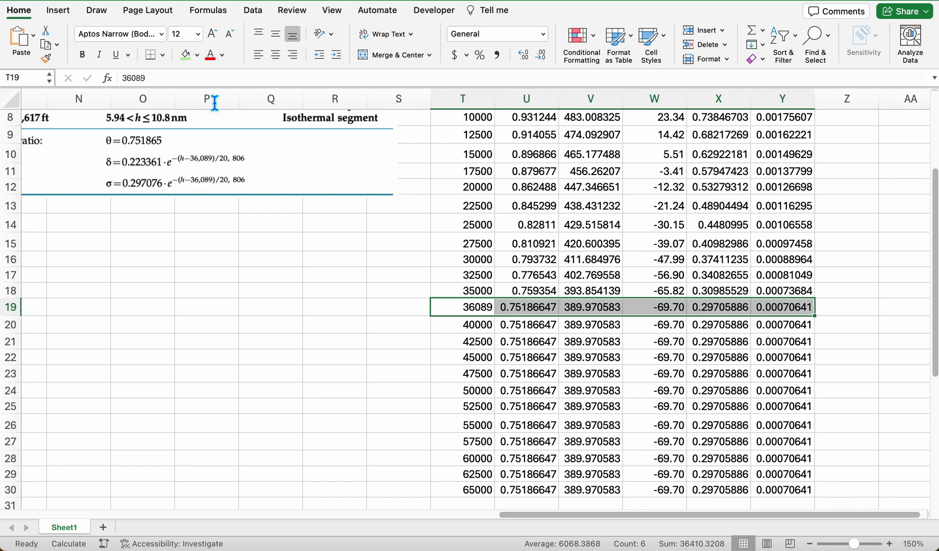
key("super+b")
left_click(454, 342)
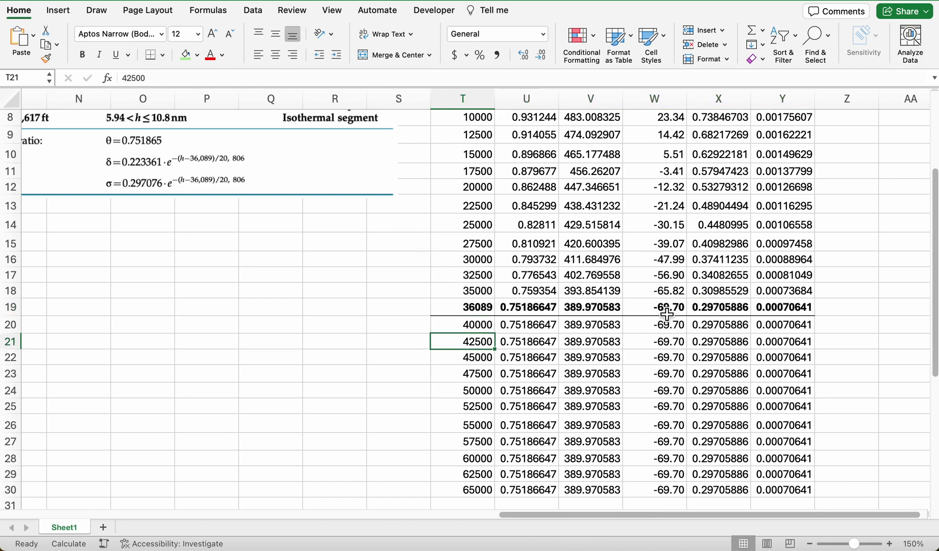
left_click(731, 329)
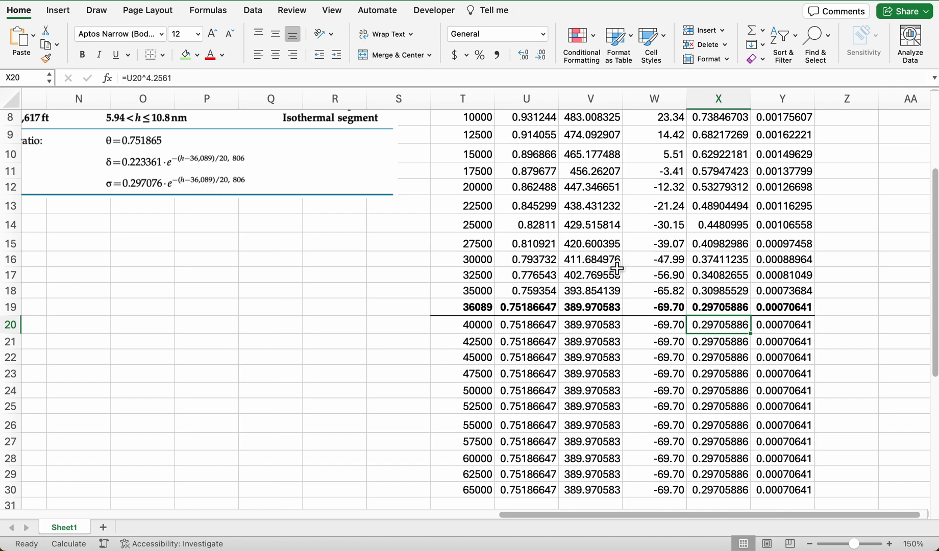
Rewrite X20 as =0.297076*EXP((36089-T20)/20806) for the isothermal stratosphere
double_click(729, 333)
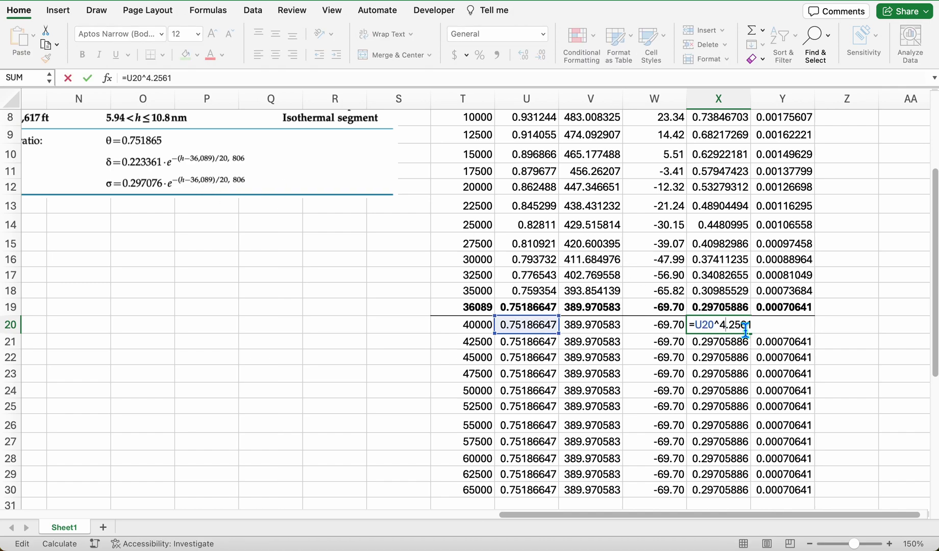
left_click_drag(760, 325, 709, 316)
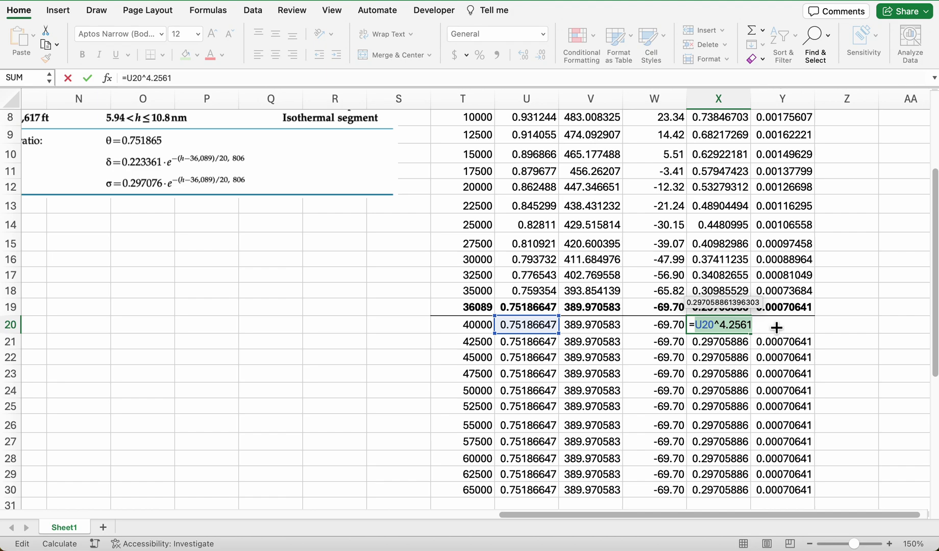
left_click(727, 346)
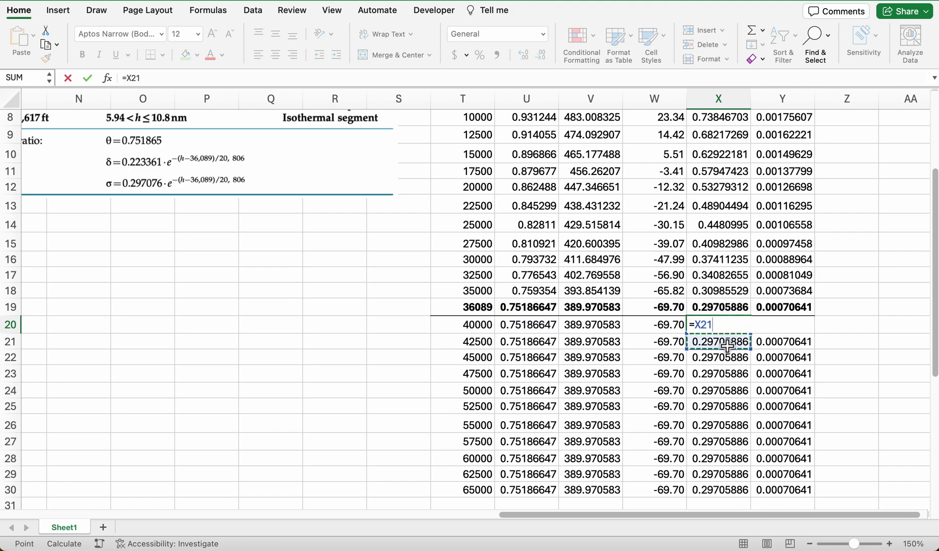
double_click(725, 327)
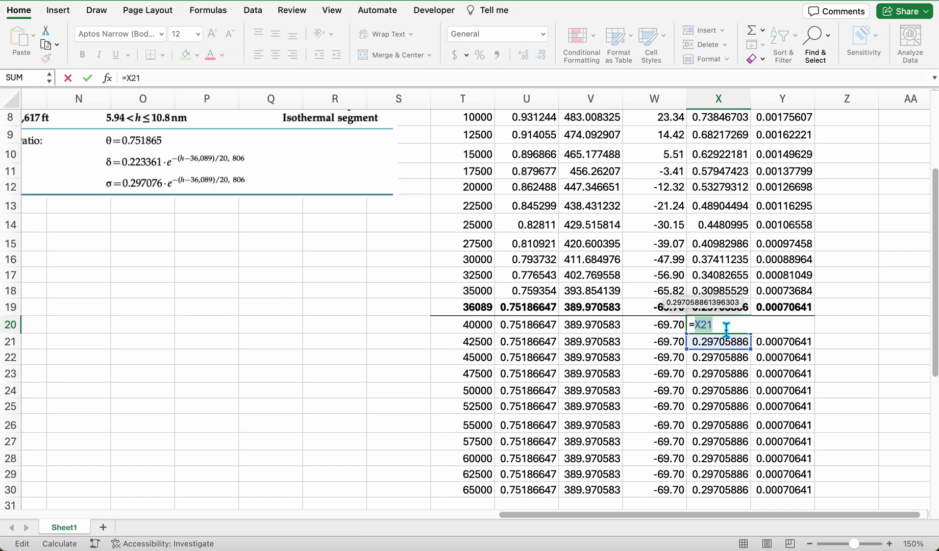
type("0.29")
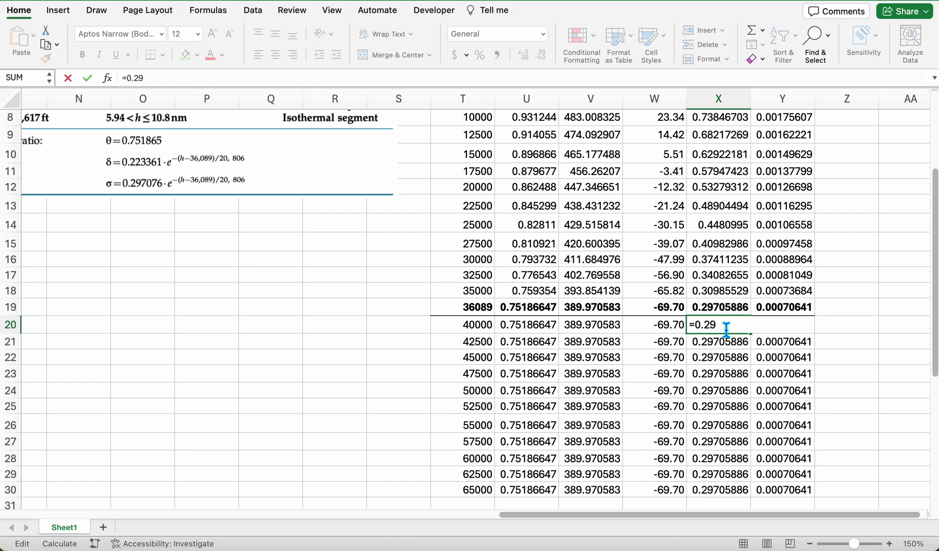
type("7076*exp(26")
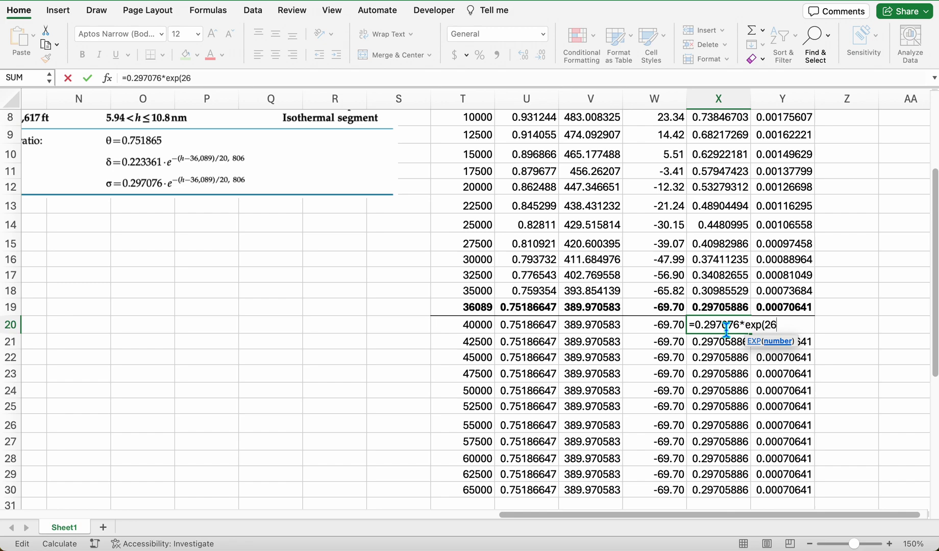
type("08")
key("BackSpace")
key("BackSpace")
key("BackSpace")
key("BackSpace")
type("089-")
left_click(484, 330)
type(")")
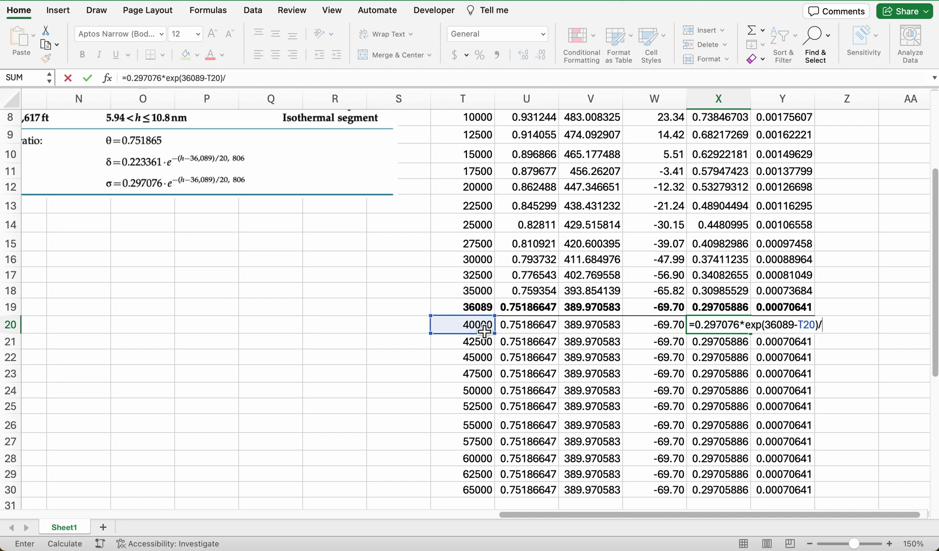
type("/20806")
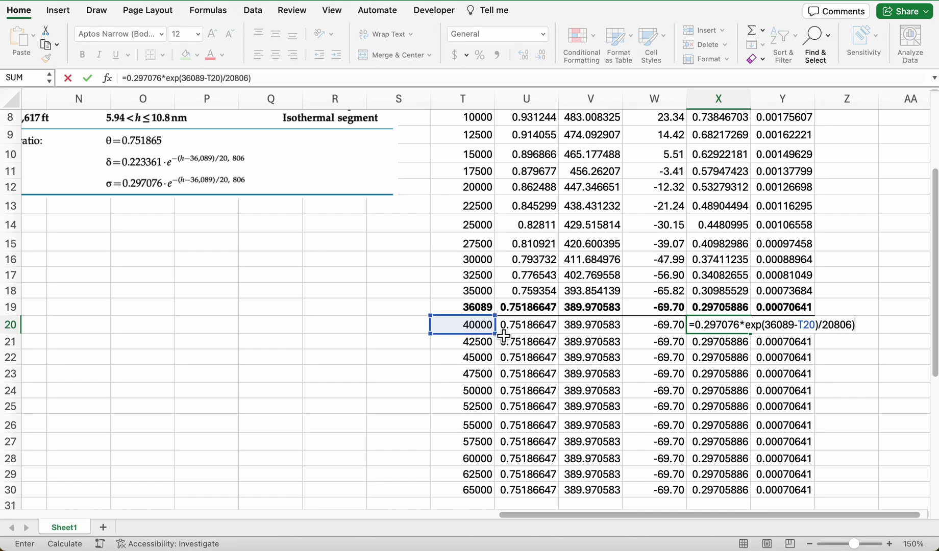
left_click(747, 327)
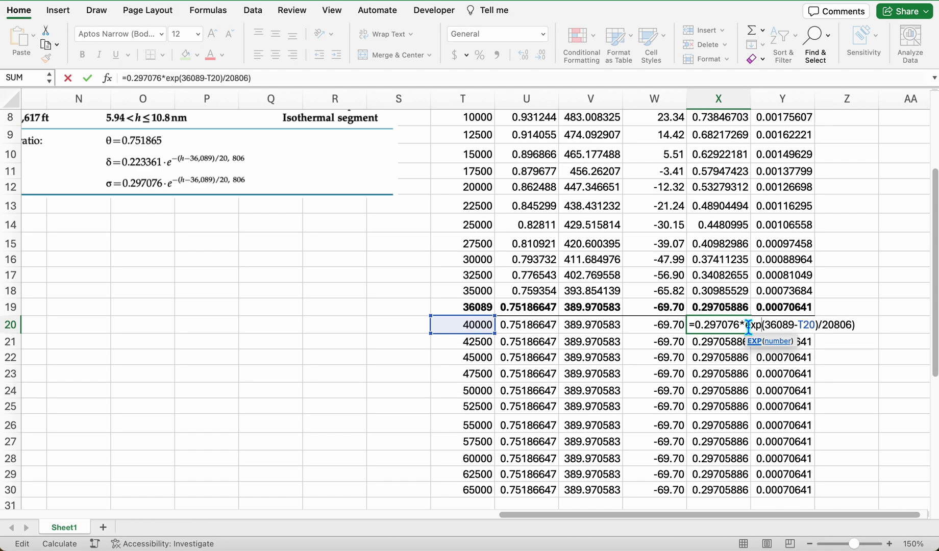
type("(")
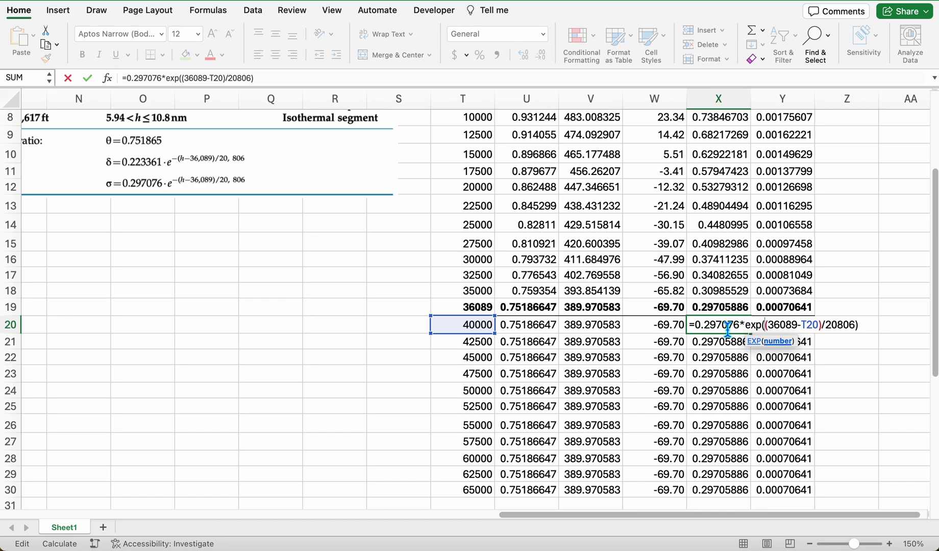
key("Return")
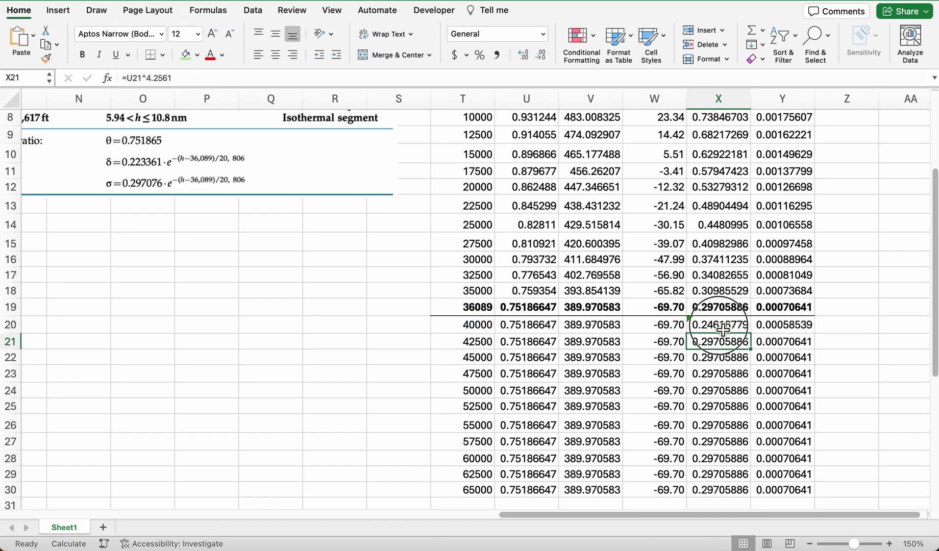
Fill the stratosphere σ formula down to 65000 ft, with σ falling to 0.07402752
left_click(720, 328)
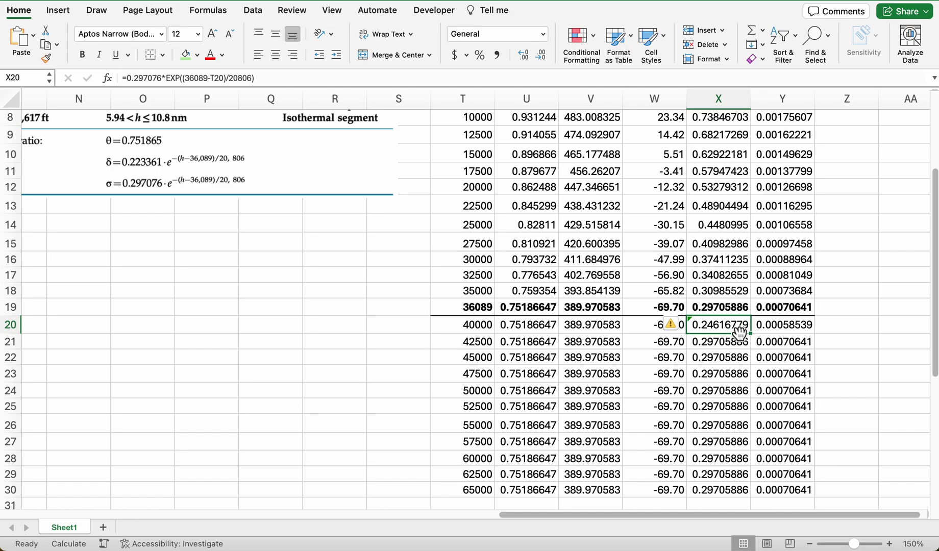
double_click(726, 325)
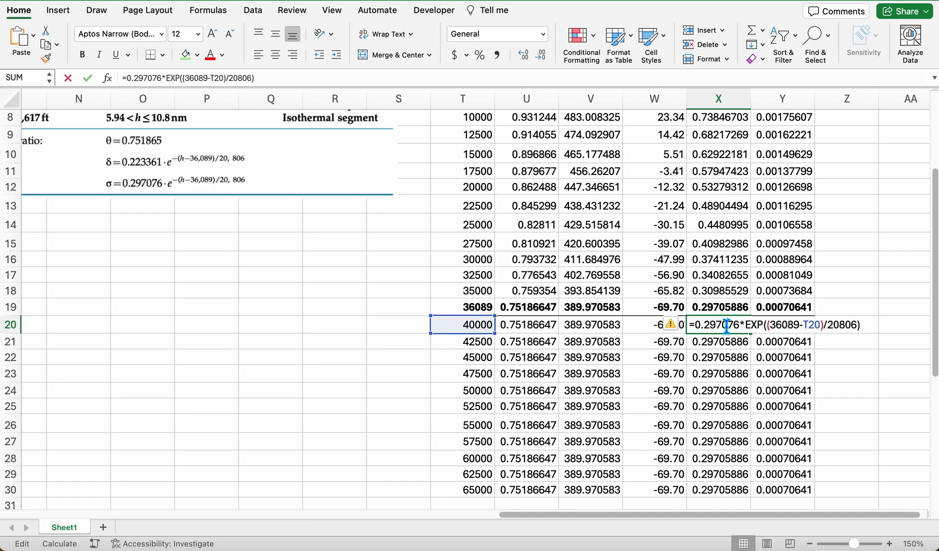
key("Escape")
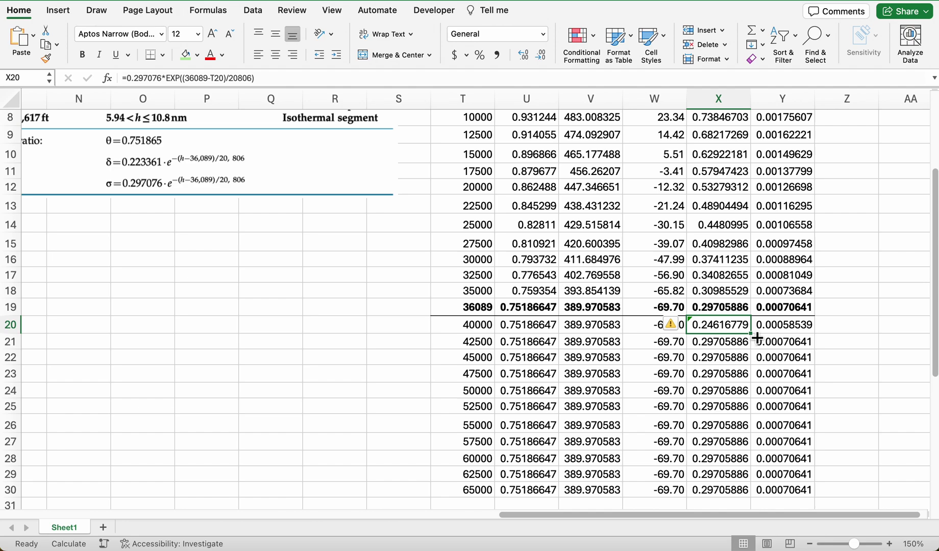
double_click(750, 332)
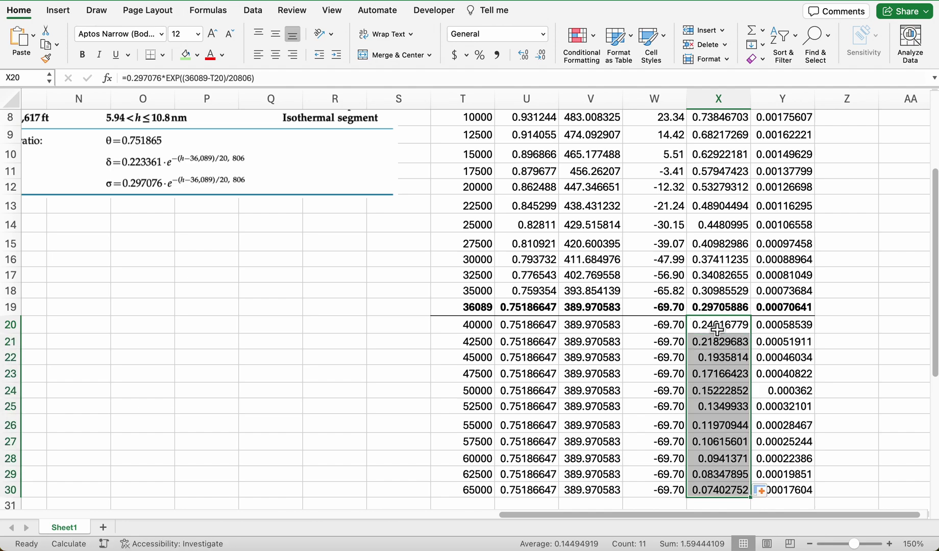
left_click(794, 331)
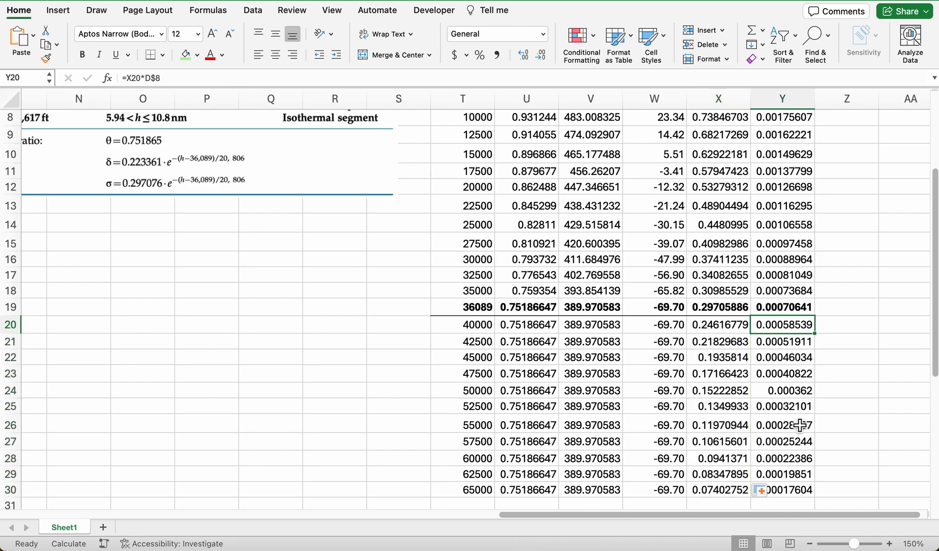
Make the 65000 ft row T30:Y30 bold with a bottom border
scroll(799, 404, "down", 1)
scroll(799, 404, "down", 2)
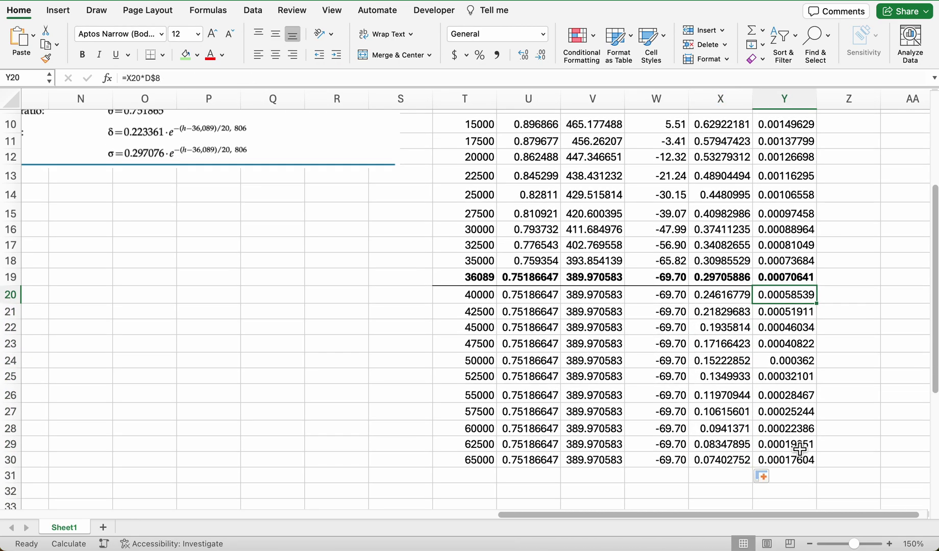
left_click_drag(484, 462, 779, 460)
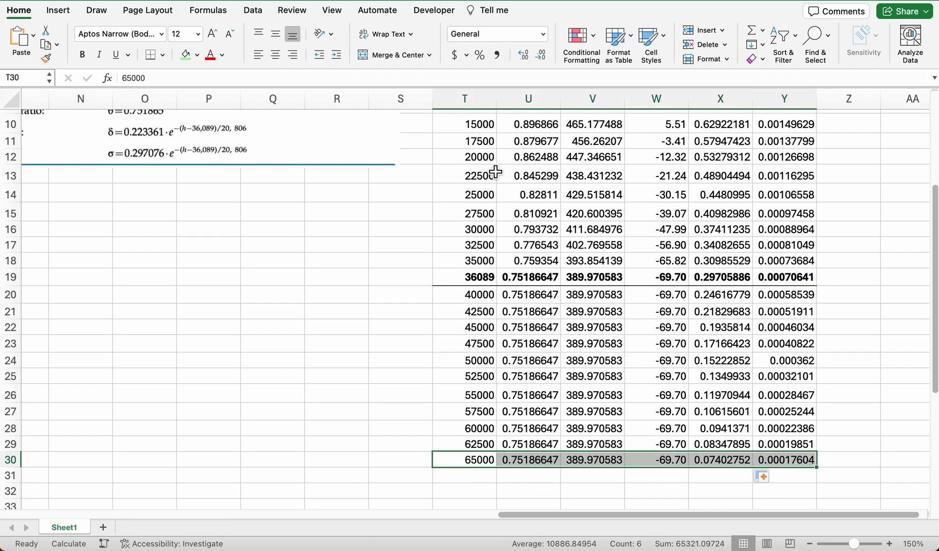
key("super+b")
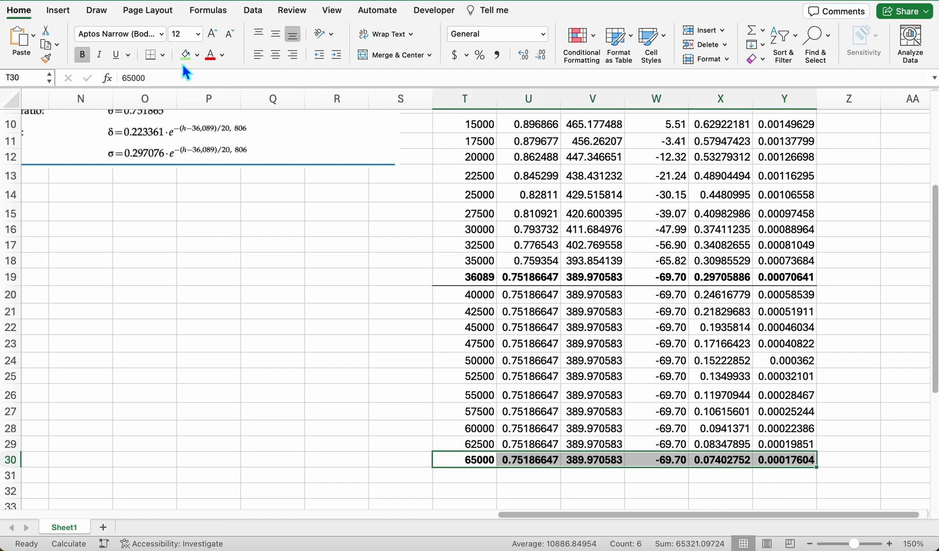
left_click(151, 54)
left_click(571, 399)
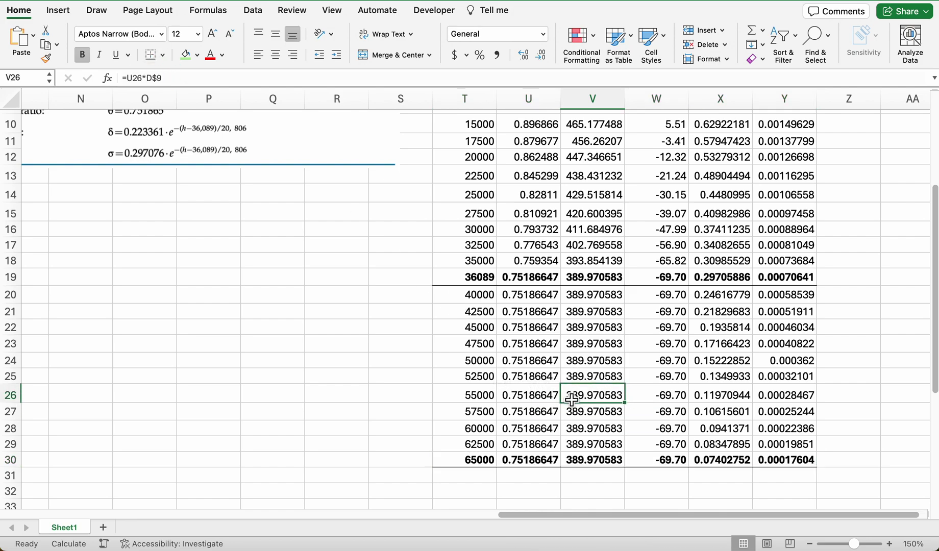
Label the rows Troposphere in S19, Stratosphere in S20 and Cruise -> in S30
left_click(414, 466)
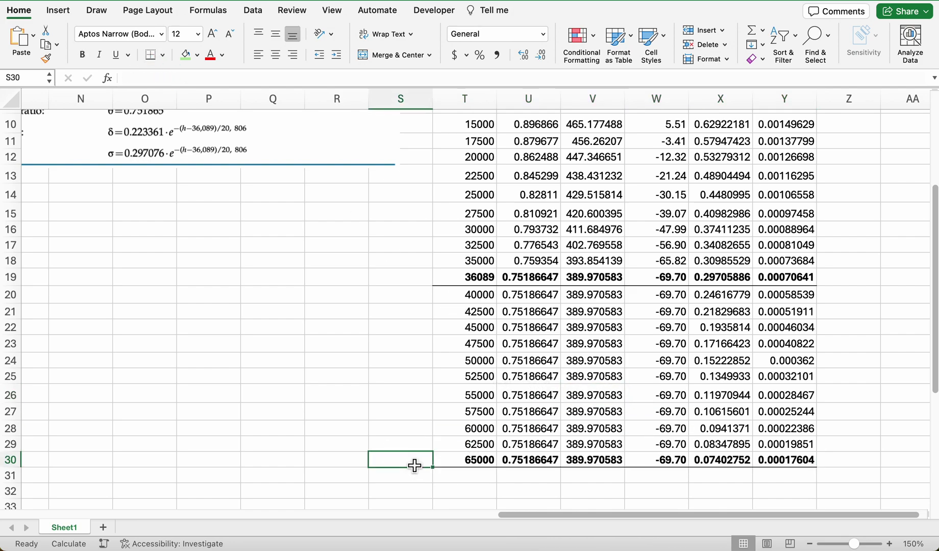
type("Cruise")
left_click(410, 279)
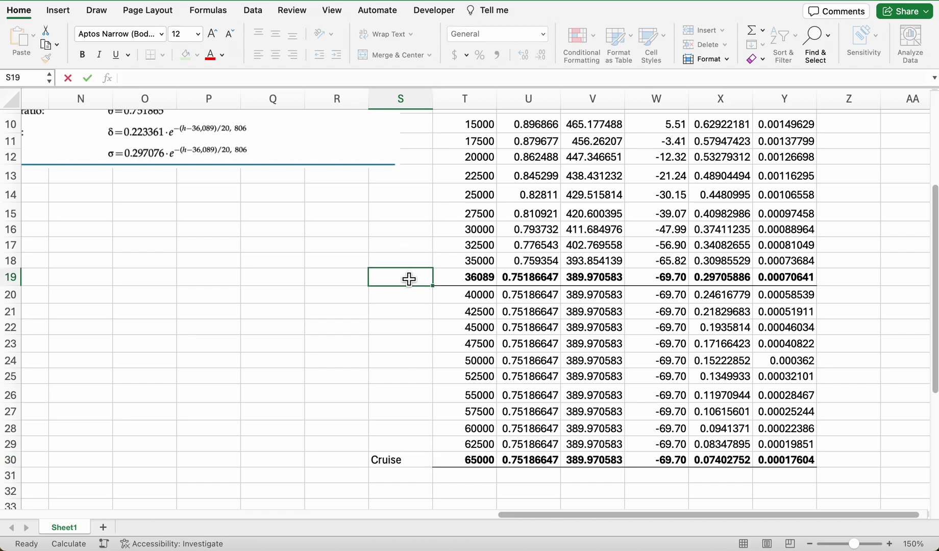
type("Tr")
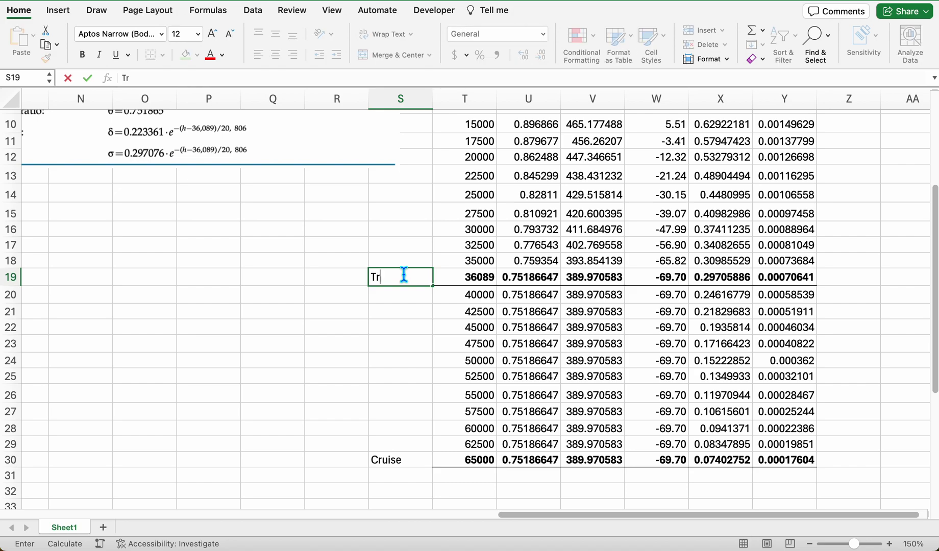
type("oposphere")
key("Return")
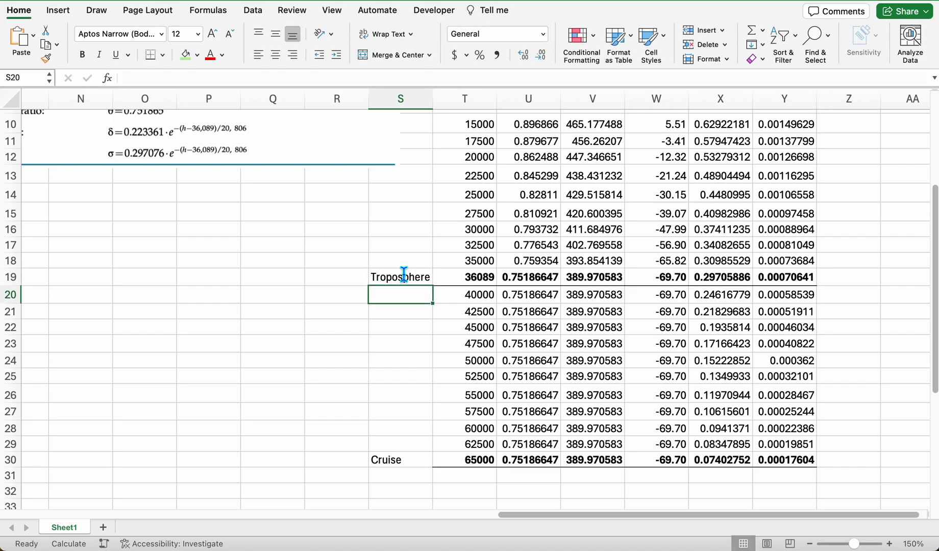
type("Stratosphere")
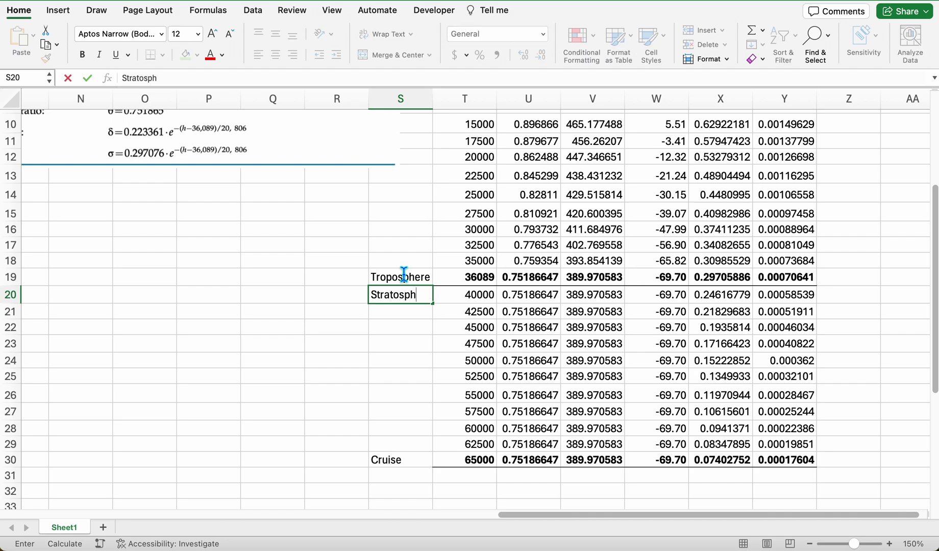
left_click(417, 327)
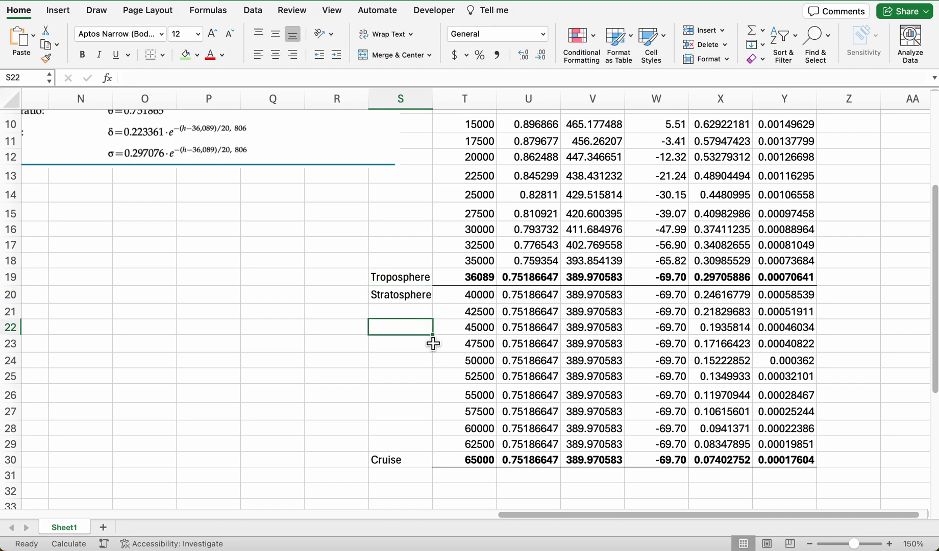
double_click(419, 461)
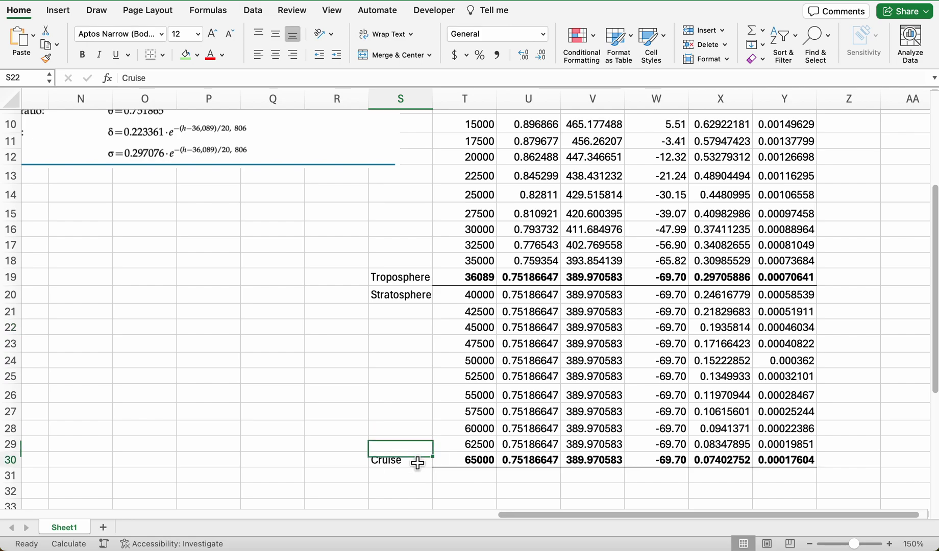
type("-")
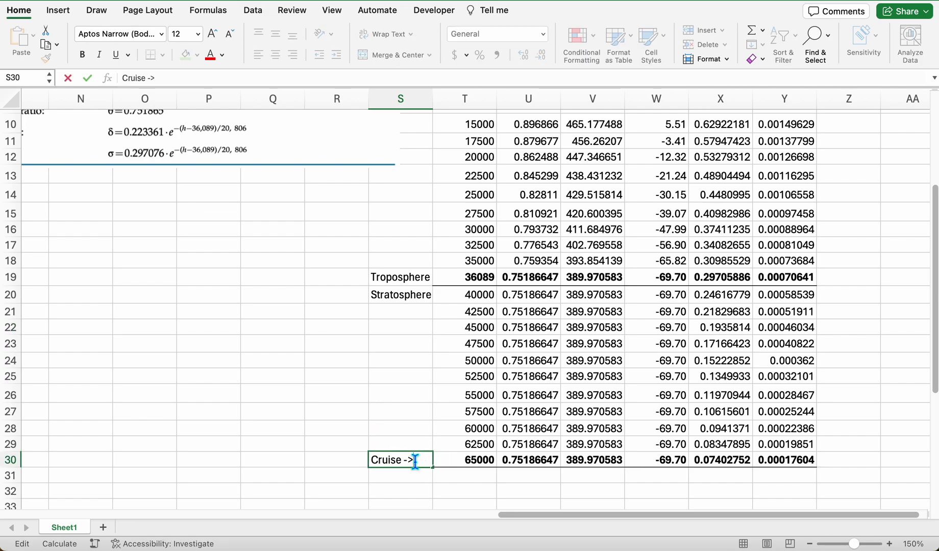
type(">")
key("Return")
scroll(543, 377, "up", 5)
scroll(543, 377, "right", 1)
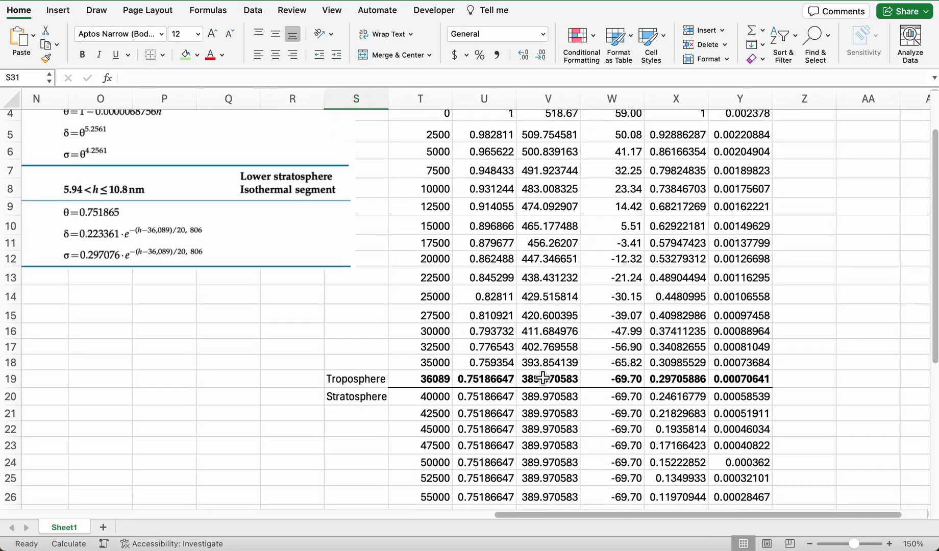
scroll(542, 377, "down", 6)
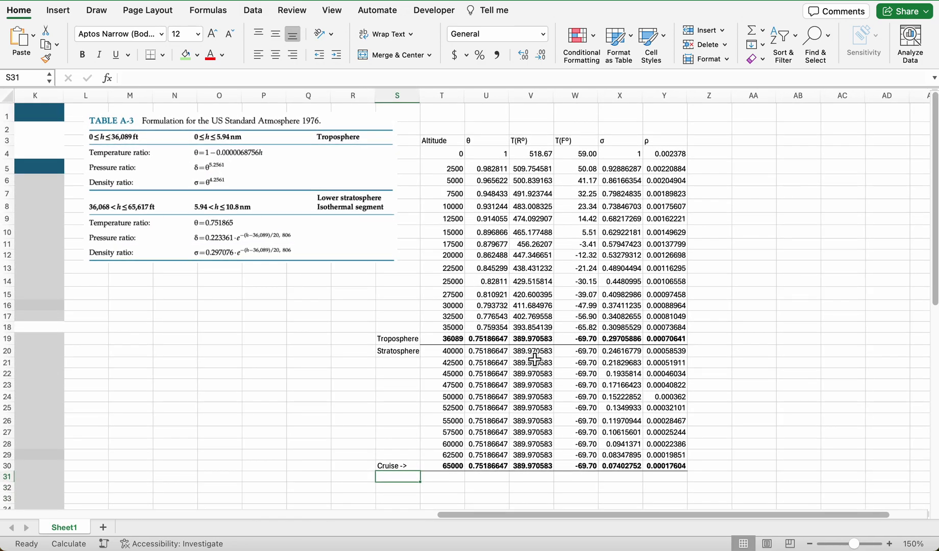
scroll(538, 367, "down", 3)
scroll(483, 316, "left", 1)
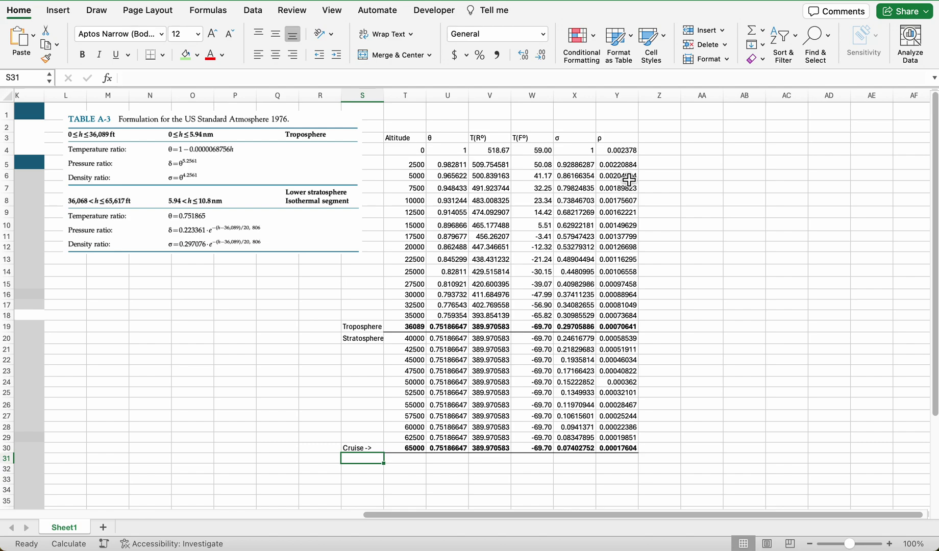
Put a Speed of Sound heading in AA2 with titles a (ft/s), a(ktas) and M0.5(ktas)
left_click(709, 127)
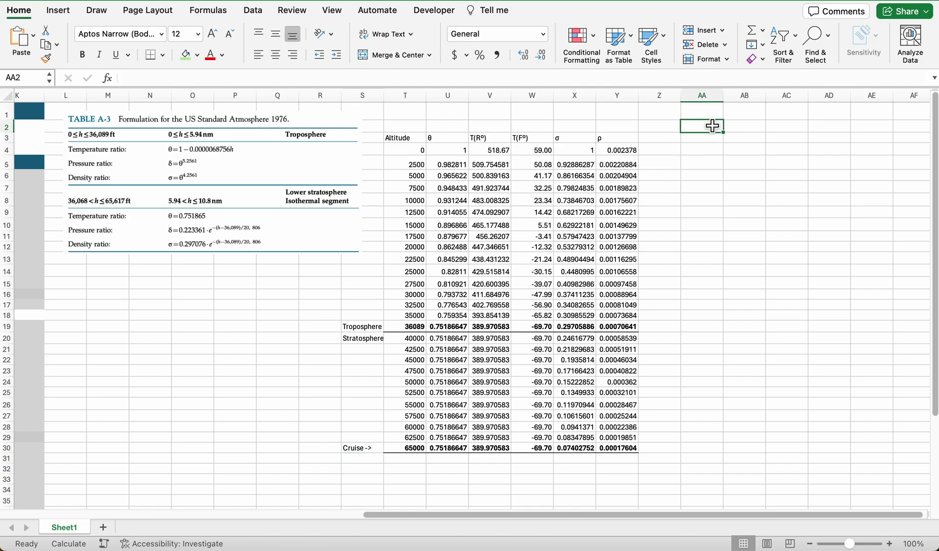
type("Spp")
type("ed of Sound")
key("Return")
key("Return")
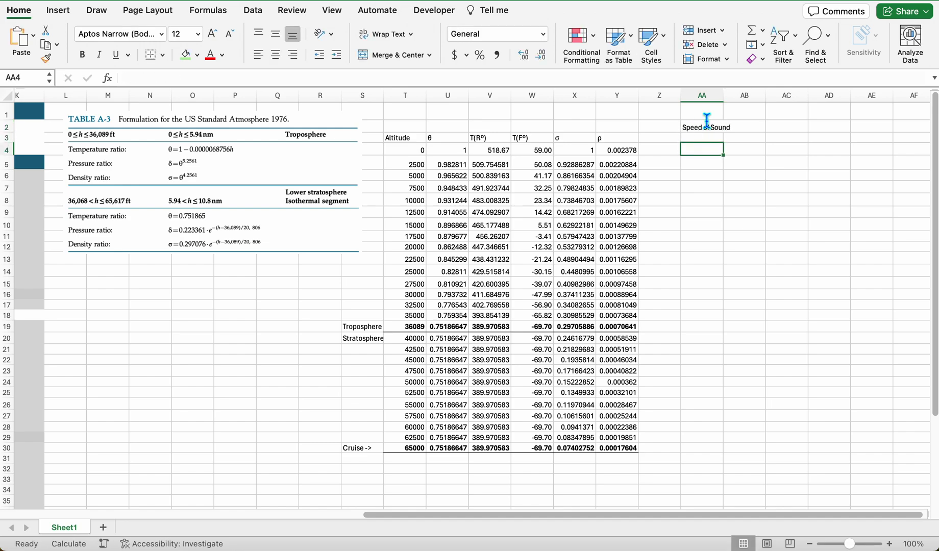
key("Up")
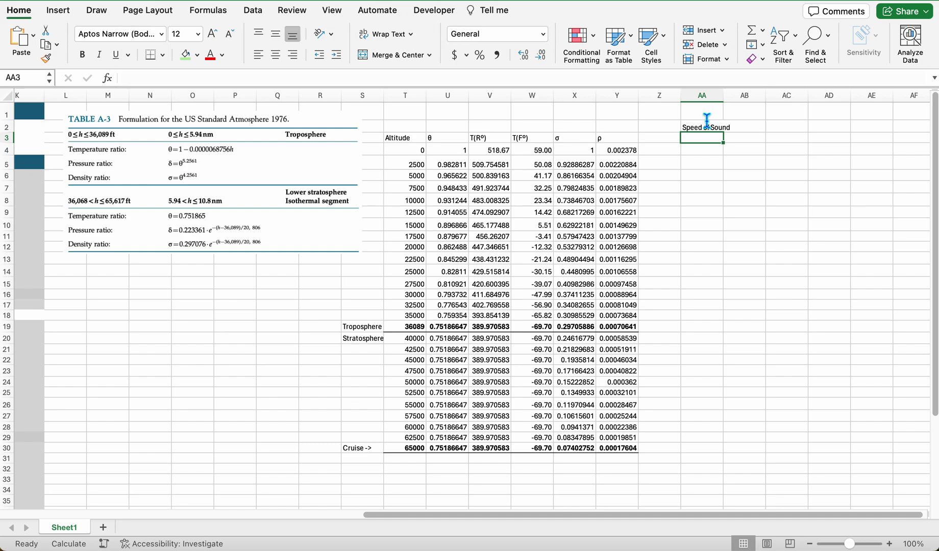
type("a (ft")
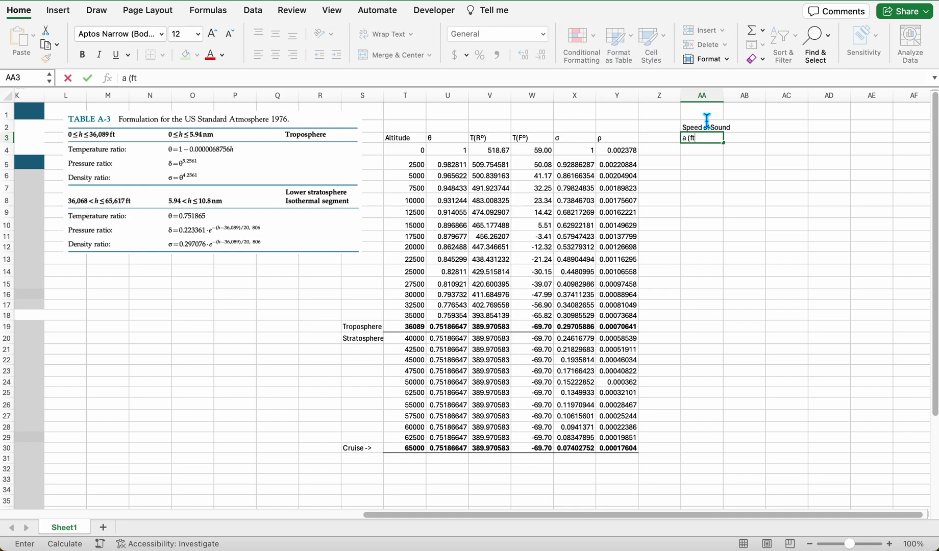
type("/s)")
key("Tab")
type("a")
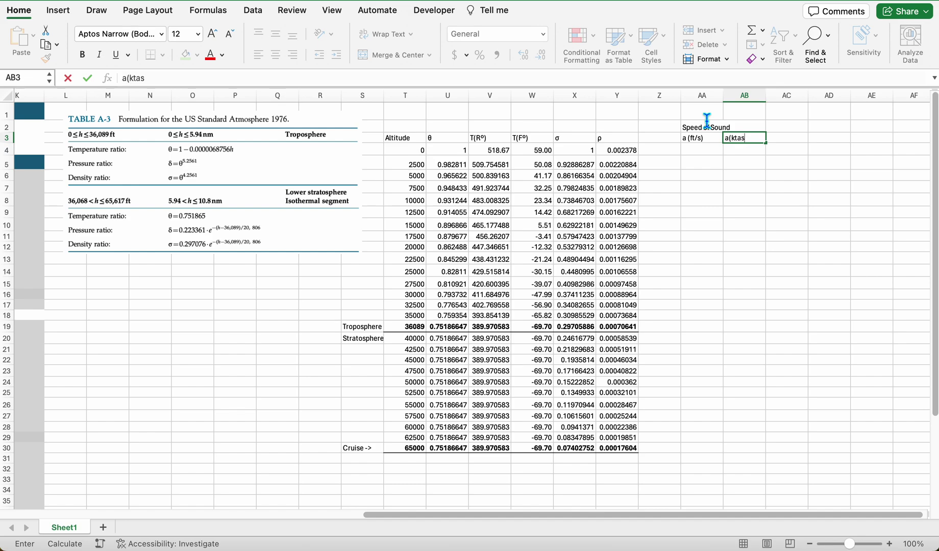
key("Tab")
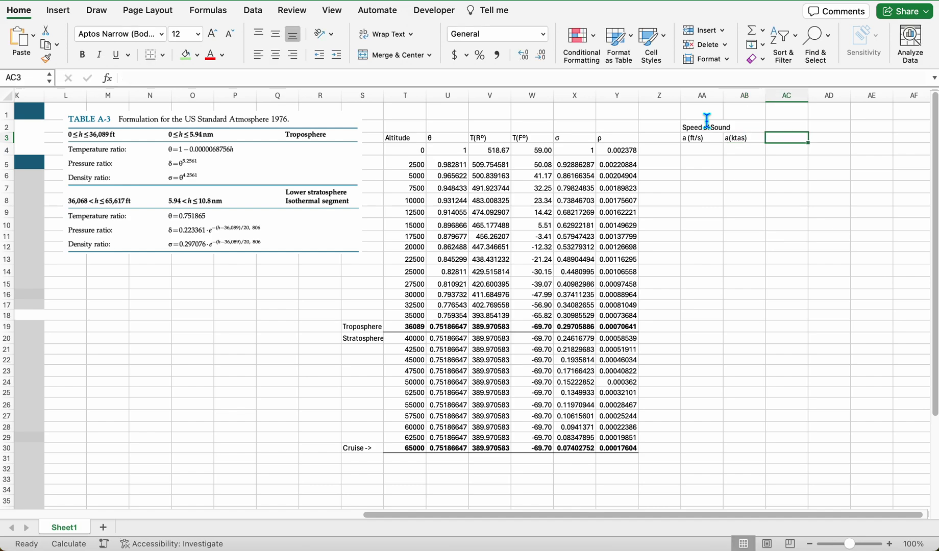
type("M")
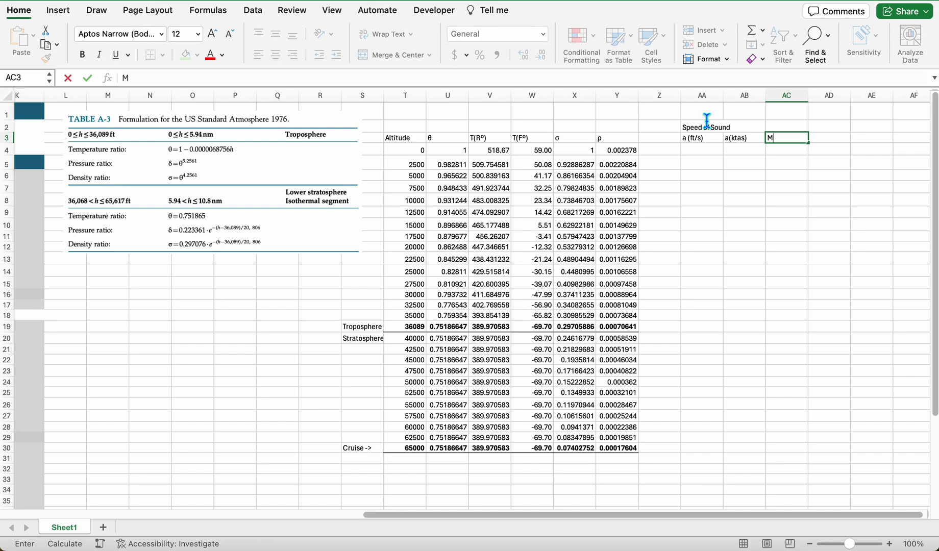
type("0.5(ktas")
left_click(705, 151)
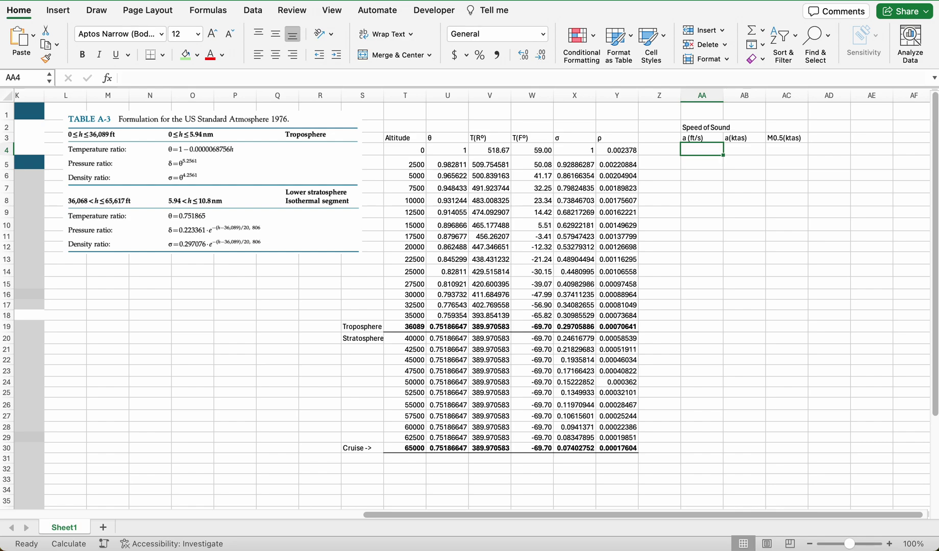
key("F2")
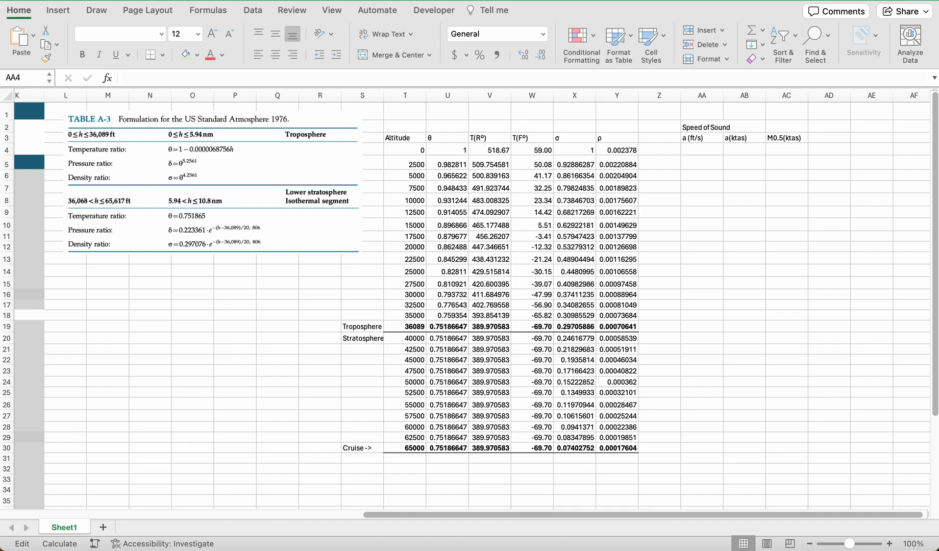
Enter =SQRT(1.4*D$11*V4) in AA4 for the speed of sound in ft/s
double_click(708, 150)
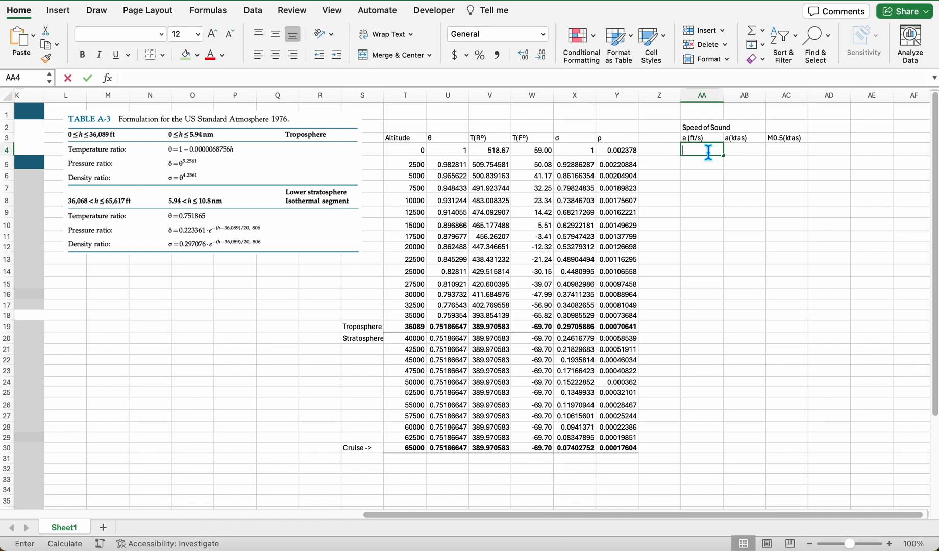
type("=sqqr")
key("BackSpace")
type("rt(1.4")
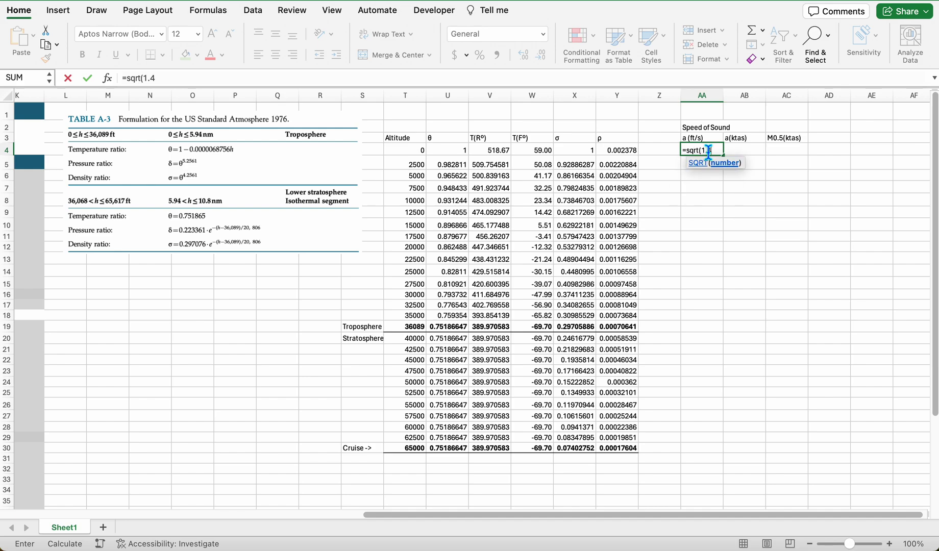
type("*")
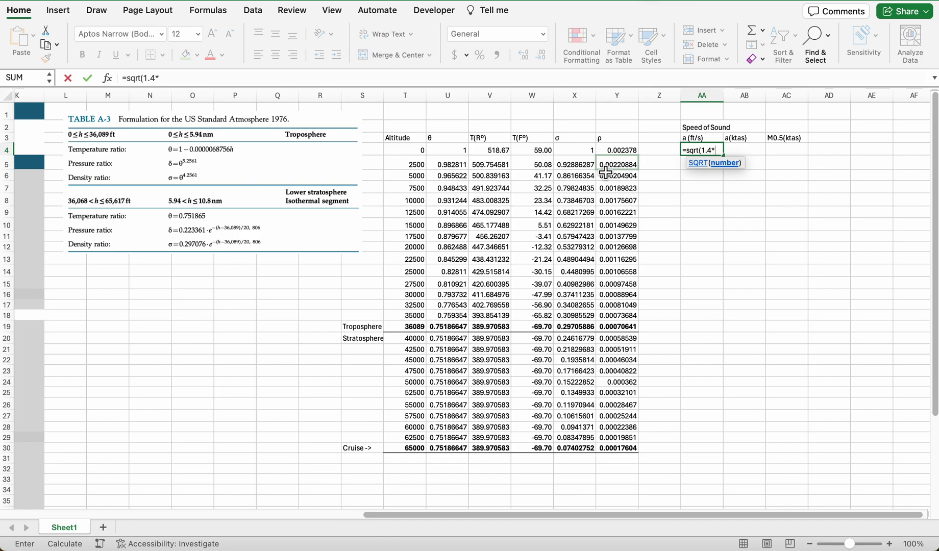
scroll(605, 173, "left", 5)
scroll(605, 173, "left", 15)
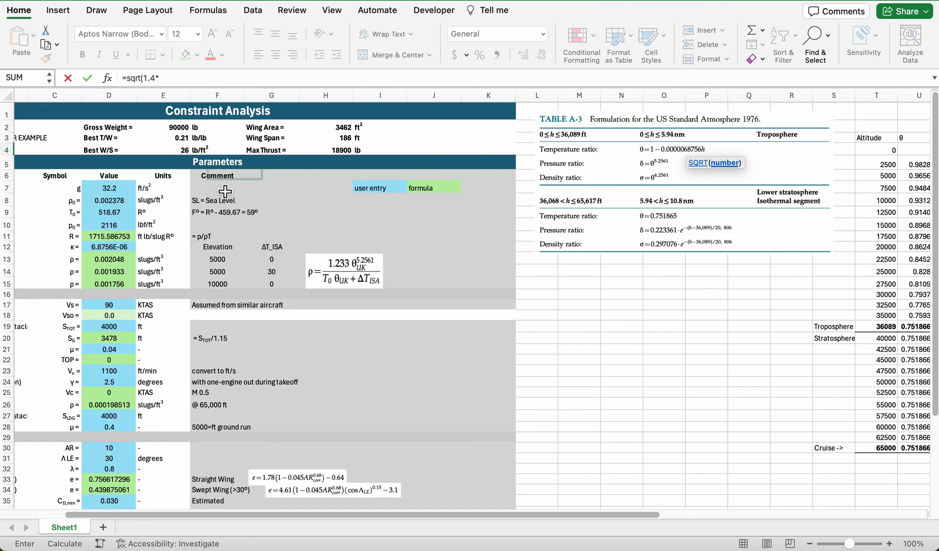
left_click(120, 238)
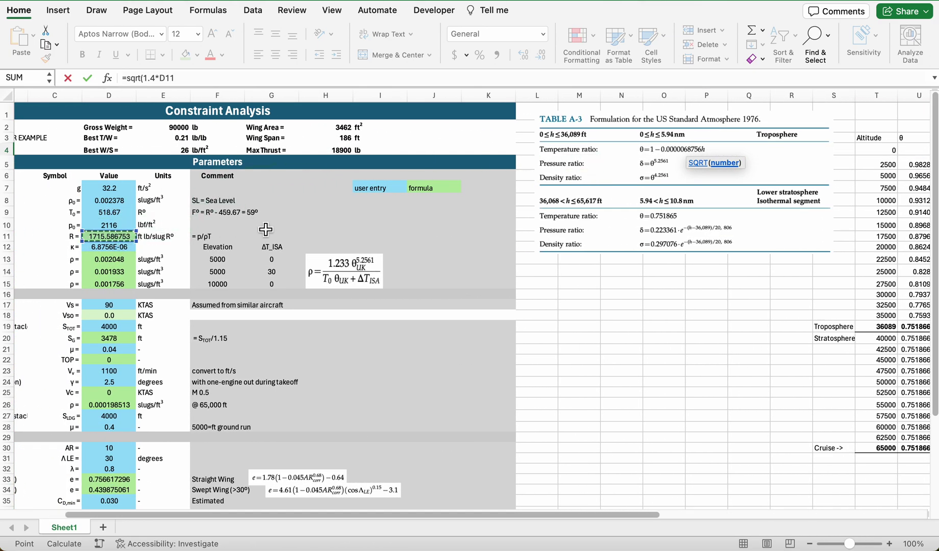
type("*")
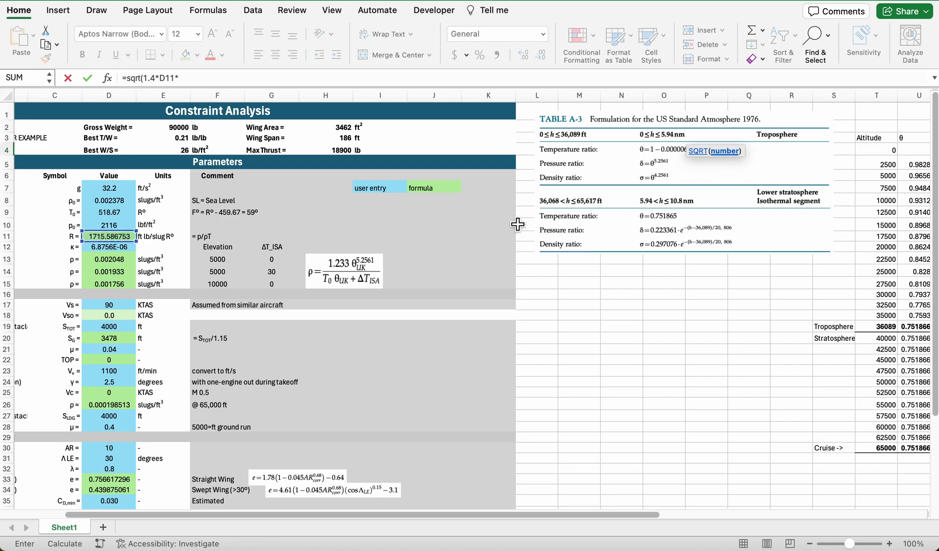
scroll(519, 220, "right", 10)
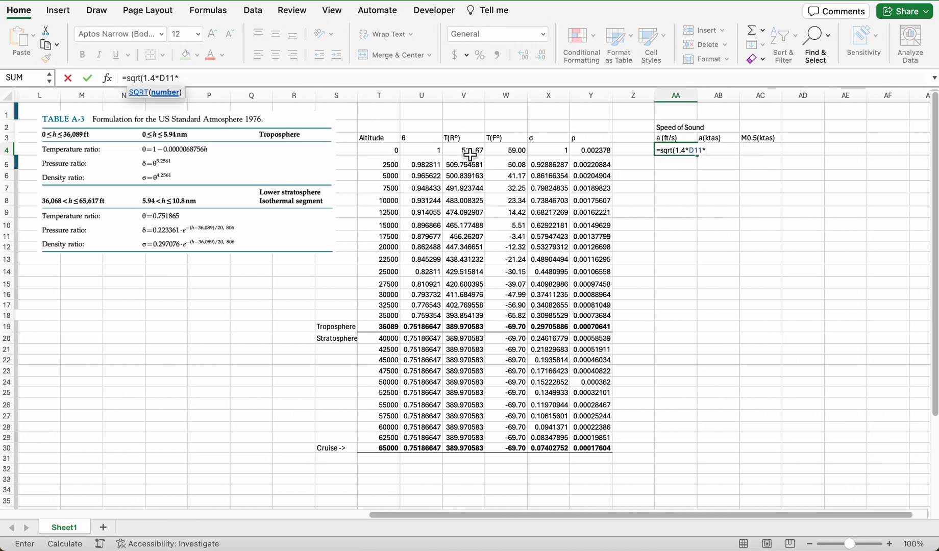
left_click(469, 154)
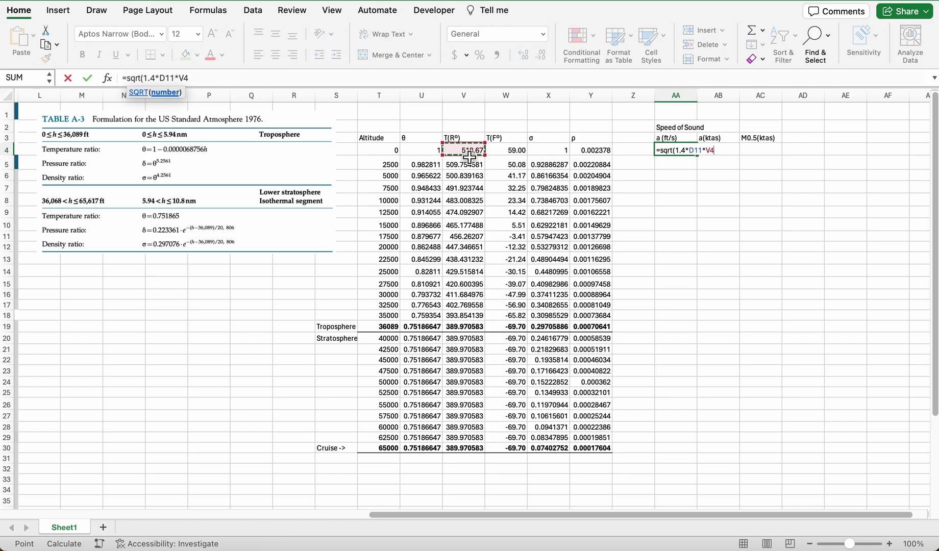
key("Return")
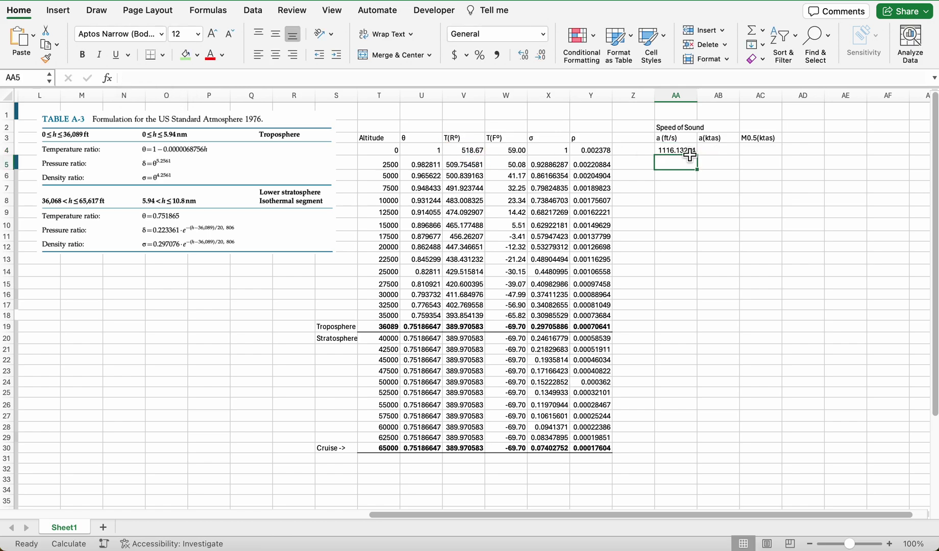
Fill the speed-of-sound formula down to AA30, ending at 967.801484 ft/s
double_click(687, 155)
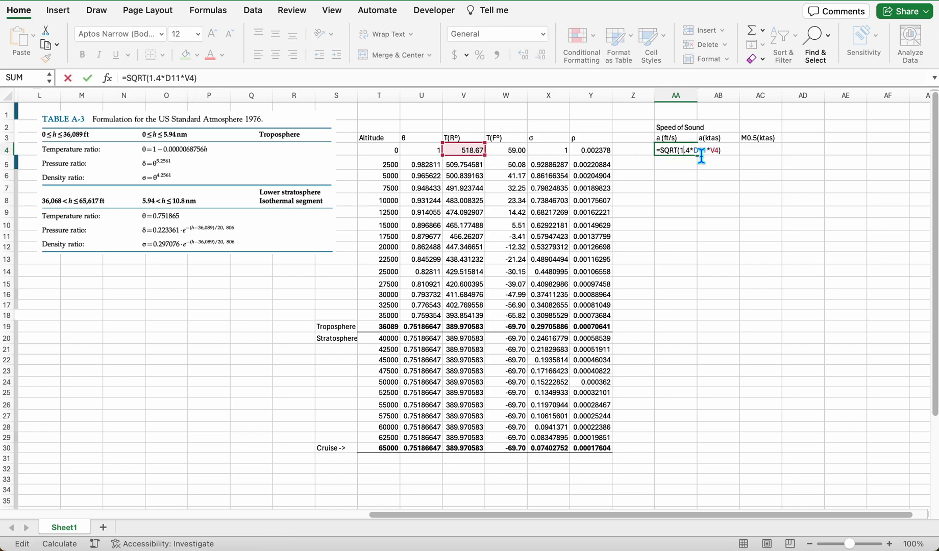
left_click(713, 153)
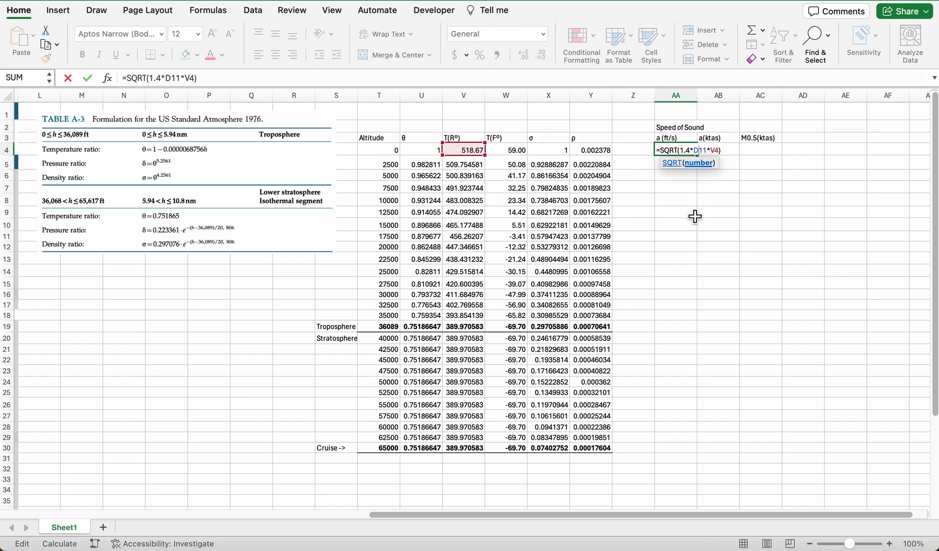
key("Return")
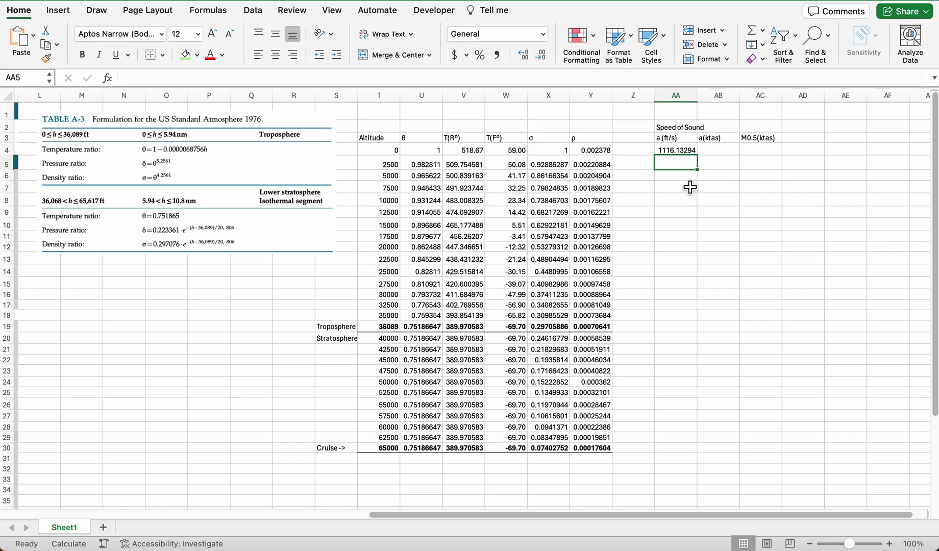
left_click(686, 151)
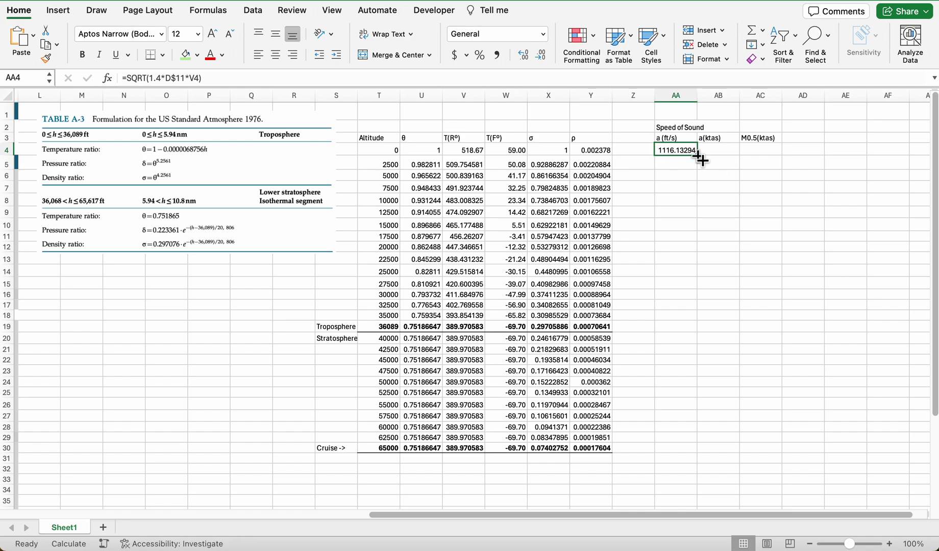
left_click_drag(697, 153, 708, 461)
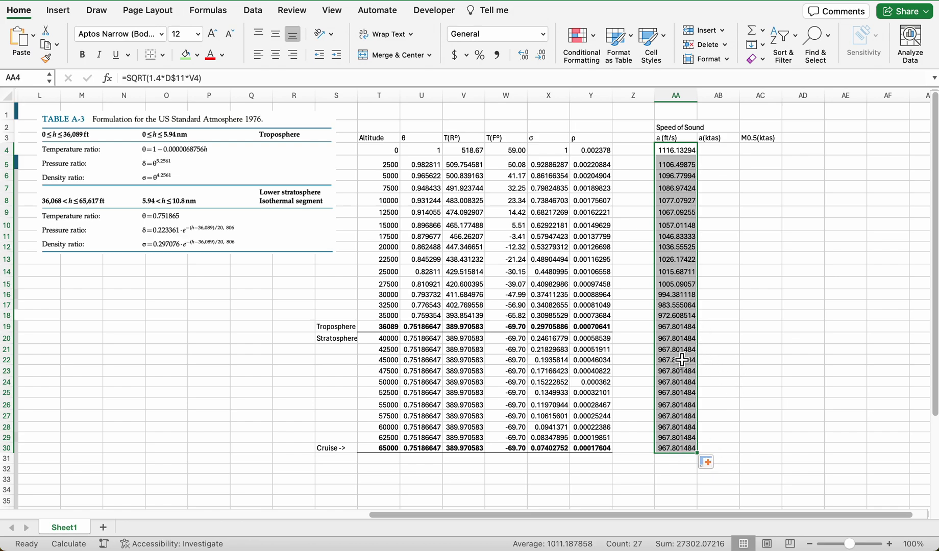
Enter =AA4/1.688 in AB4 and fill it down to AB30, from 661.216195 knots
left_click(683, 327)
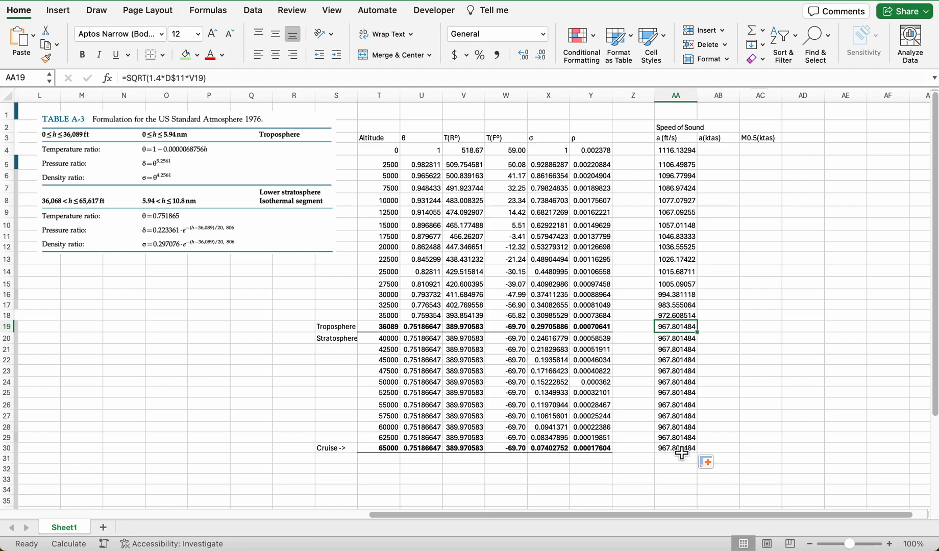
left_click(731, 156)
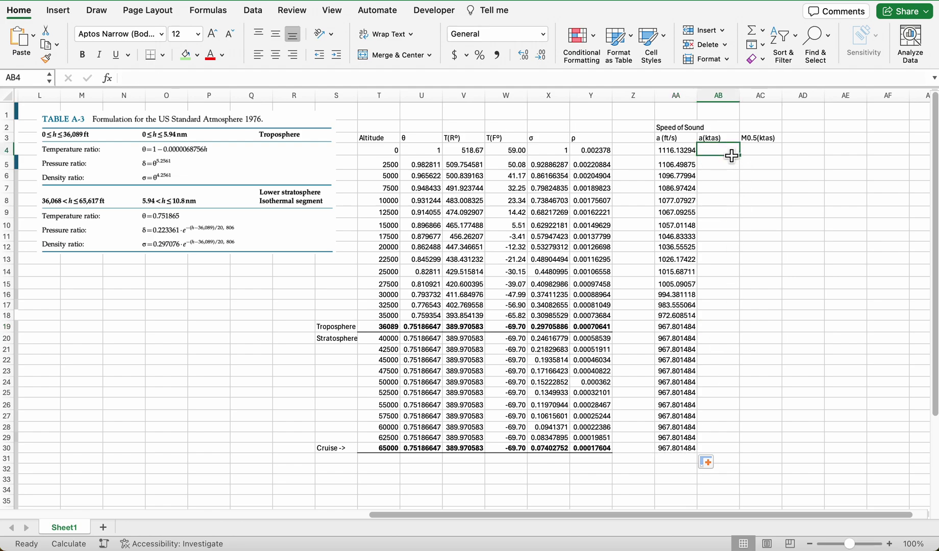
type("=")
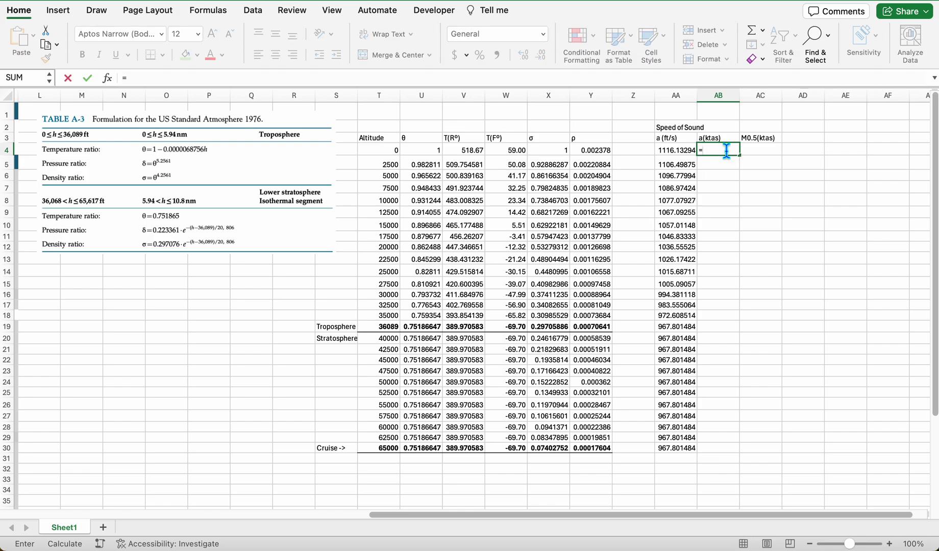
left_click(682, 153)
type("/")
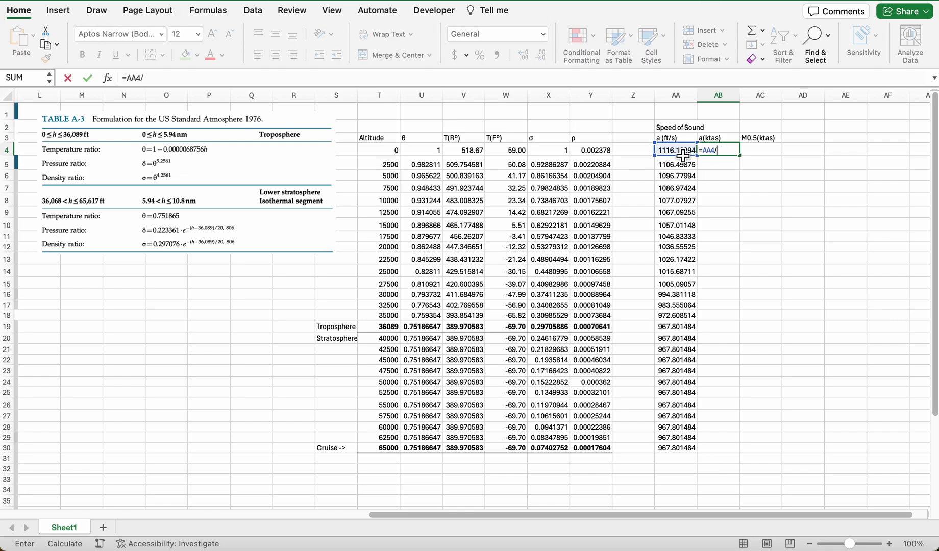
type("1.688")
key("Return")
left_click(722, 152)
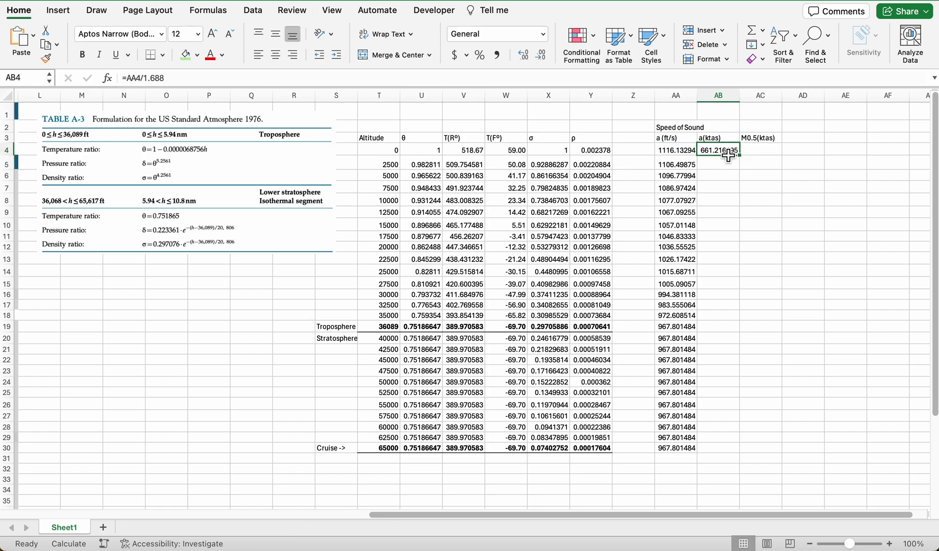
double_click(740, 154)
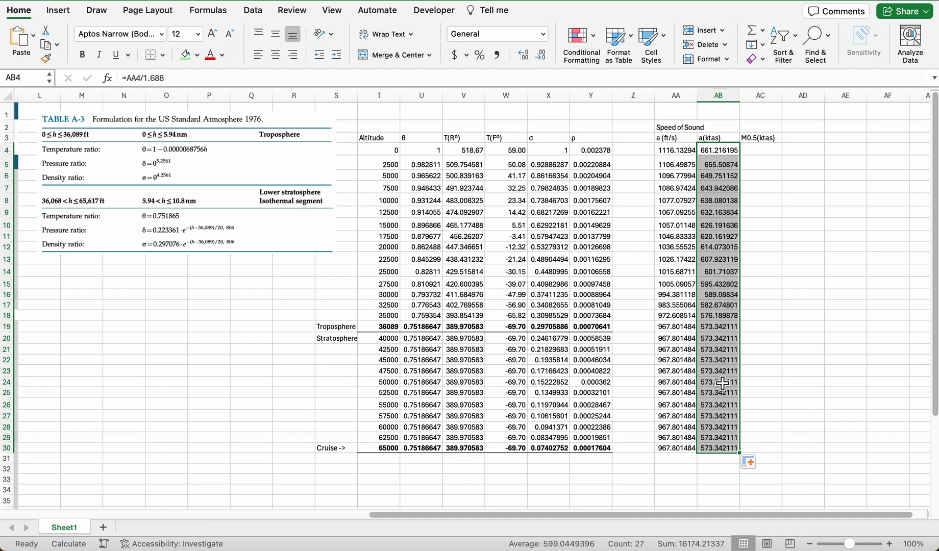
Enter =0.5*AB4 in AC4 and fill it down, giving 330.608097 to 286.671056 knots
left_click(768, 153)
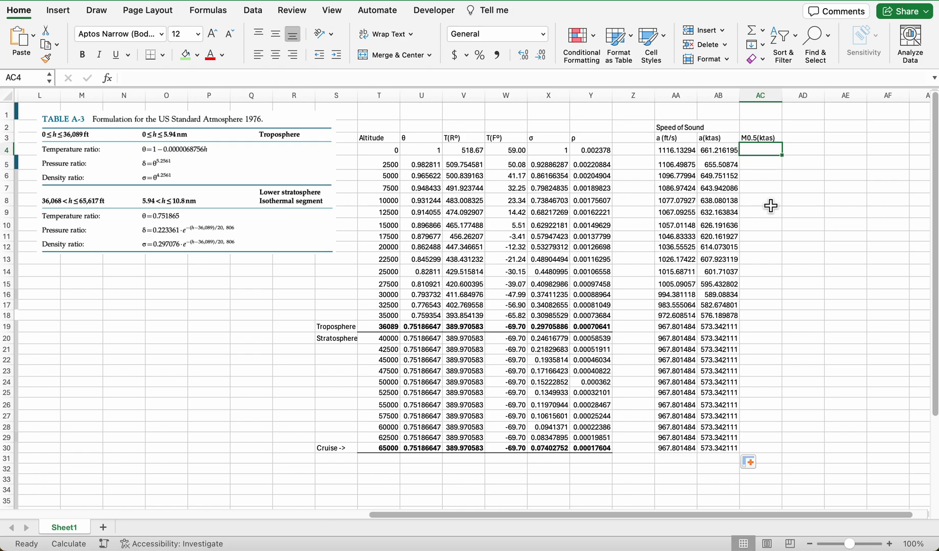
type("0.5")
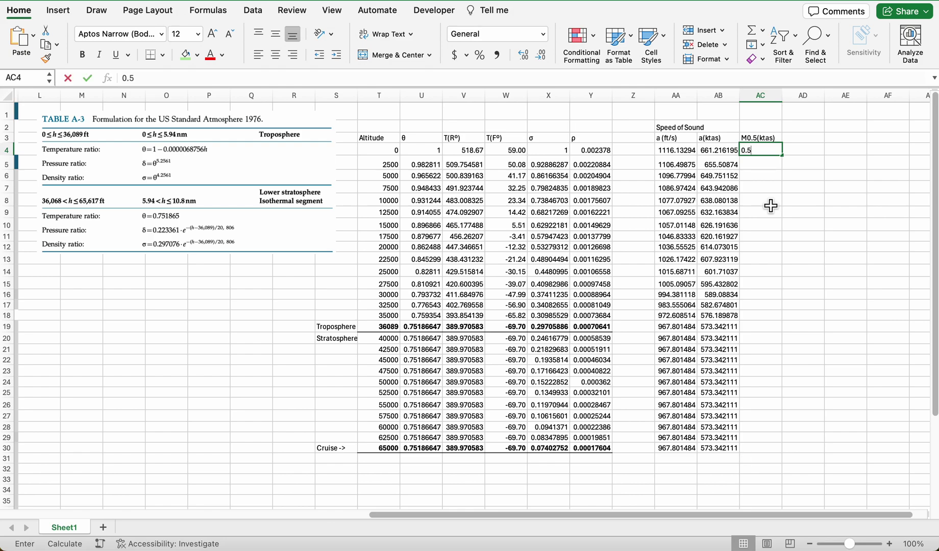
type("*")
left_click(717, 153)
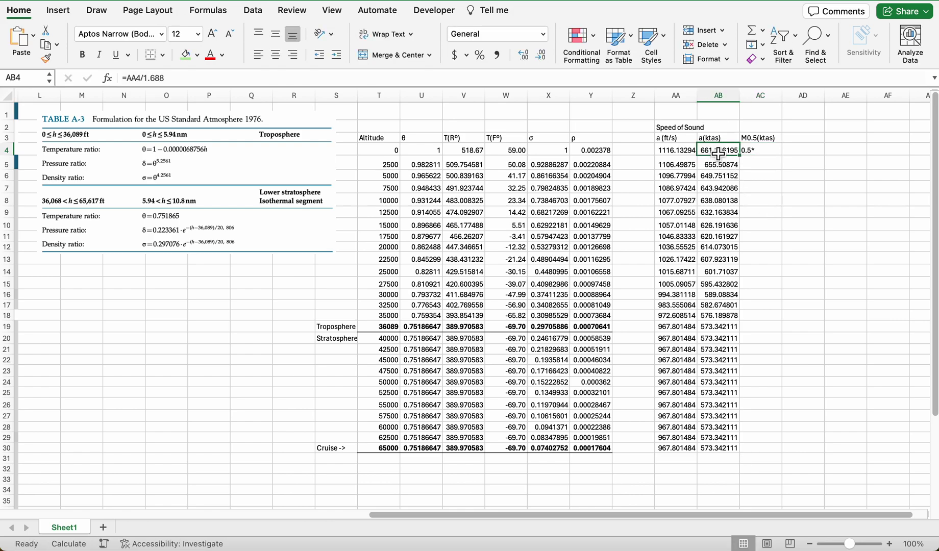
left_click(763, 153)
key("BackSpace")
type("=")
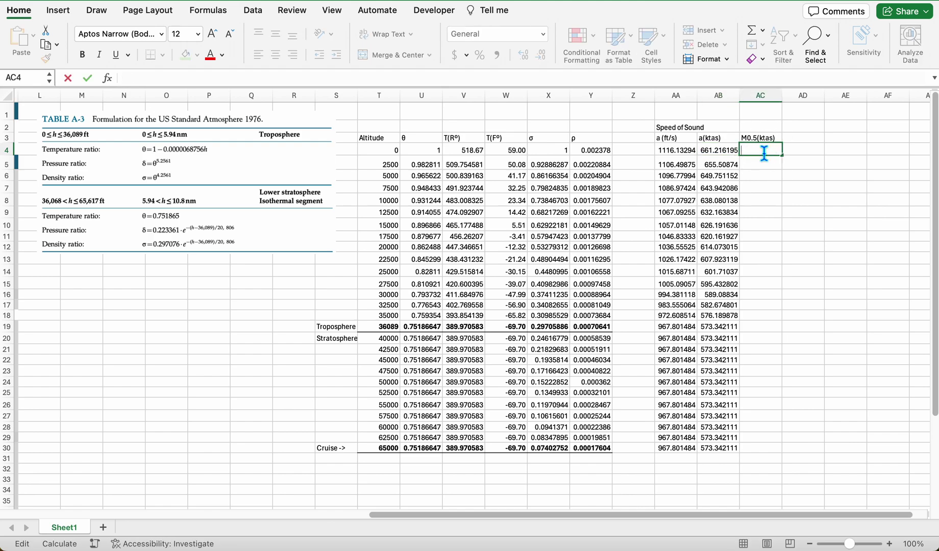
key("BackSpace")
key("BackSpace")
type("=")
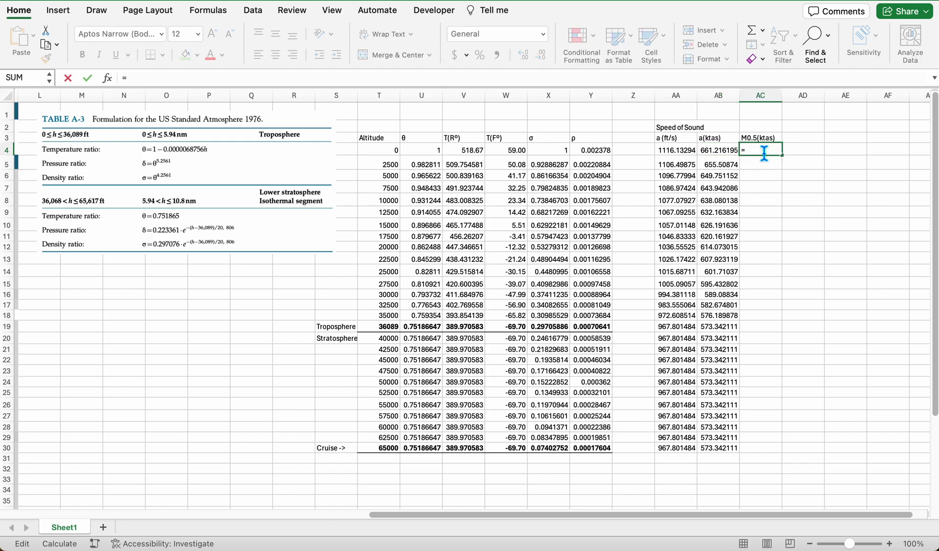
type("0.5*")
left_click(720, 150)
key("Return")
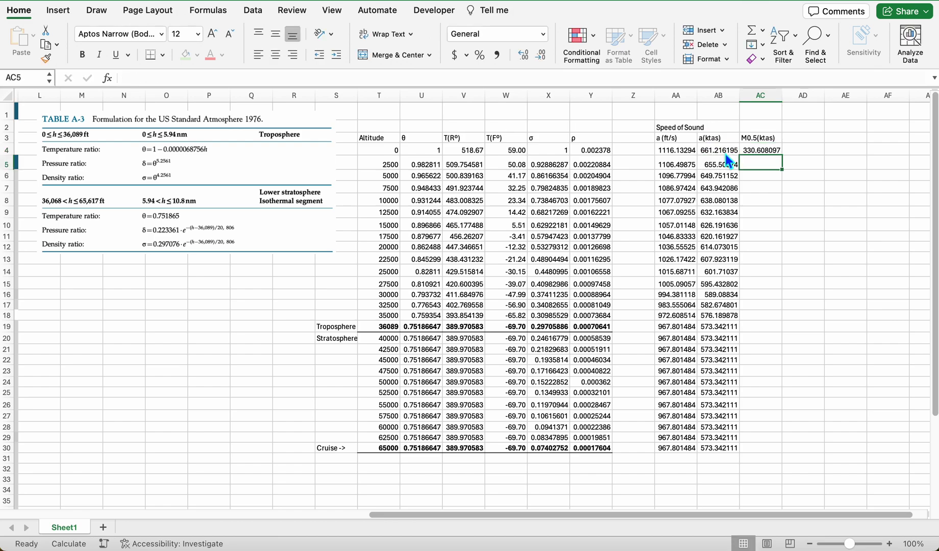
left_click(759, 150)
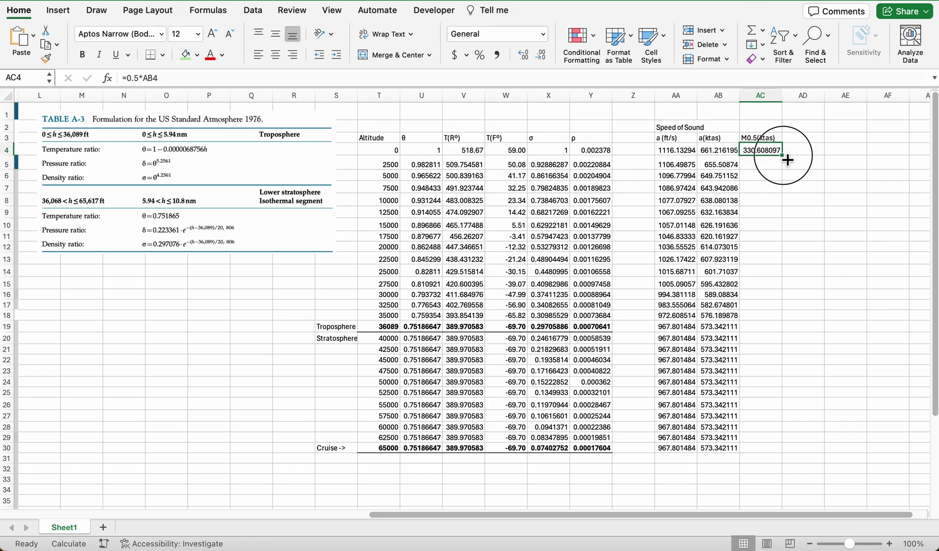
double_click(787, 160)
Bold and top-border the row 19 and row 30 speed values, then shift the block one column left
left_click(671, 450)
left_click_drag(671, 450, 760, 449)
key("ctrl+b")
left_click(695, 330)
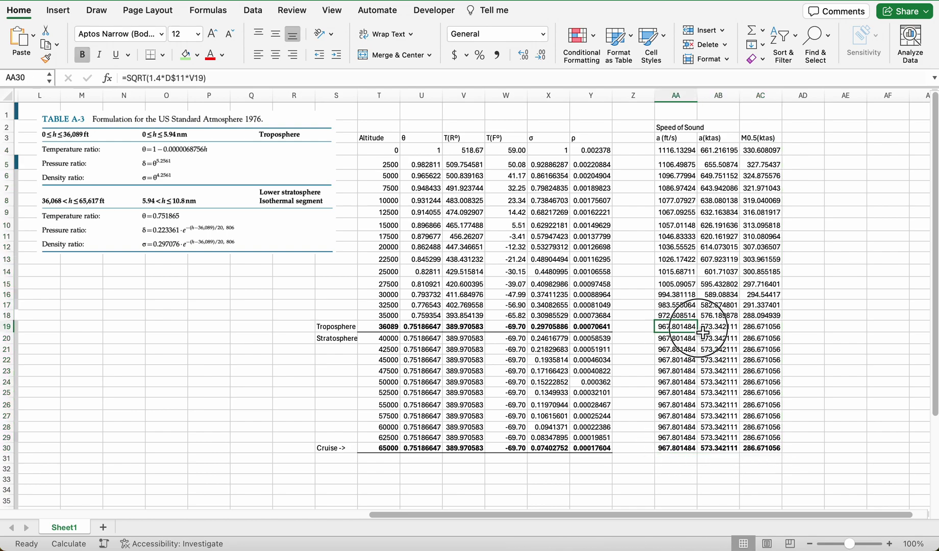
left_click_drag(695, 330, 760, 329)
key("ctrl+b")
left_click(151, 57)
left_click_drag(673, 450, 763, 449)
left_click(155, 55)
left_click(295, 402)
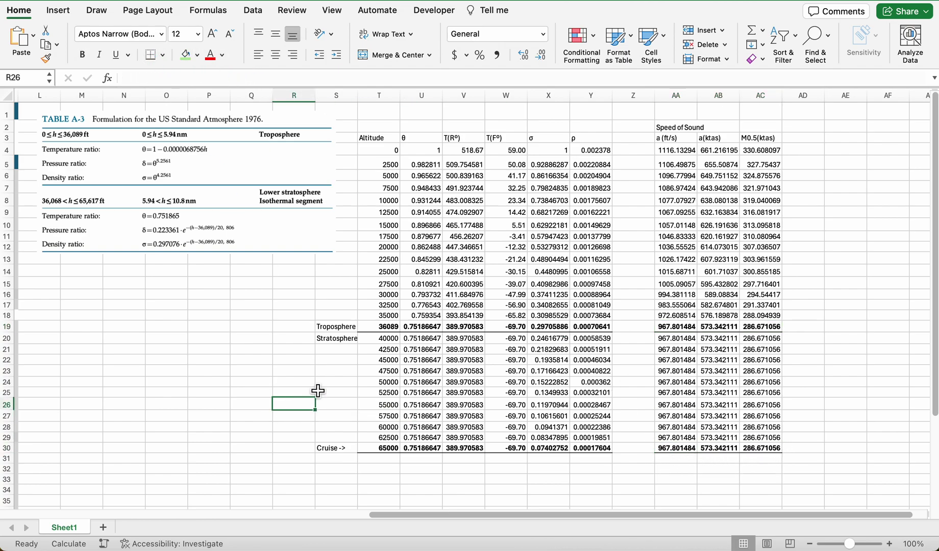
left_click_drag(676, 128, 725, 456)
left_click(803, 404)
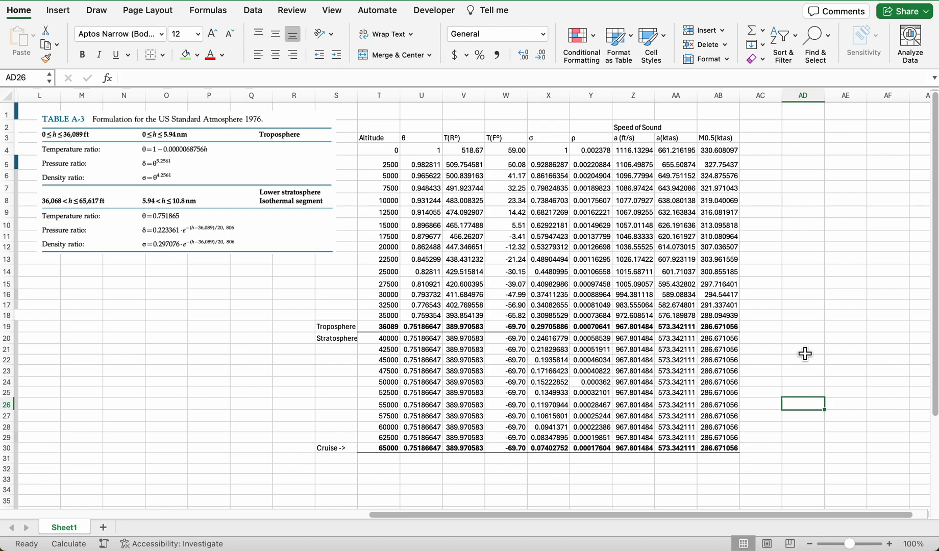
Bold the header row from Altitude to M0.5(ktas) and the Speed of Sound title
scroll(805, 353, "left", 1)
left_click_drag(438, 137, 777, 145)
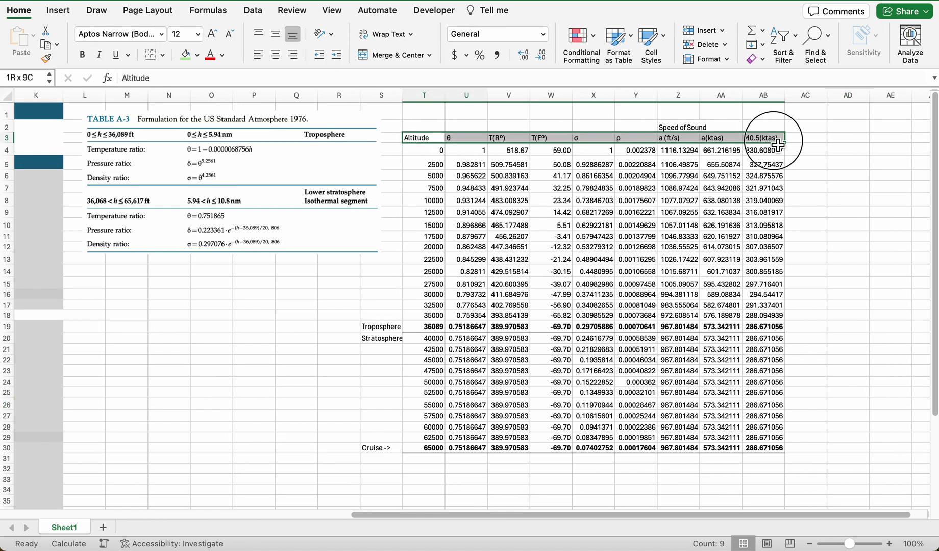
key("super+b")
left_click(684, 127)
key("super+b")
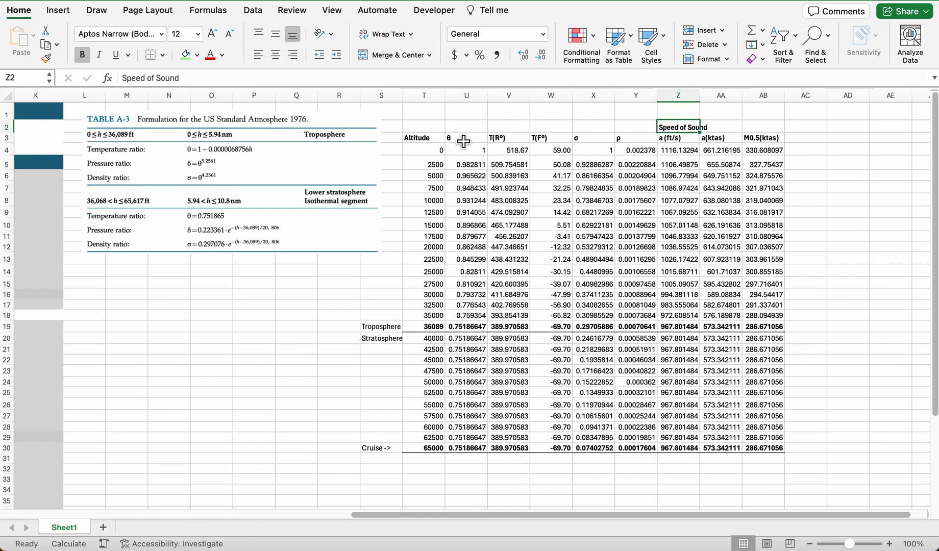
Title the table Atmospheric Model in cell T2
left_click(437, 125)
type("Atmosphere")
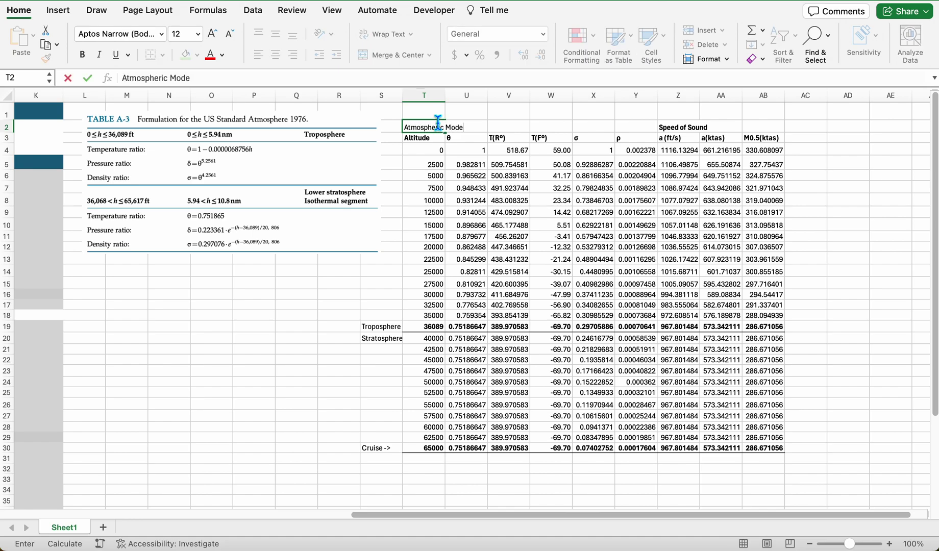
type("l")
key("Return")
scroll(414, 241, "left", 2)
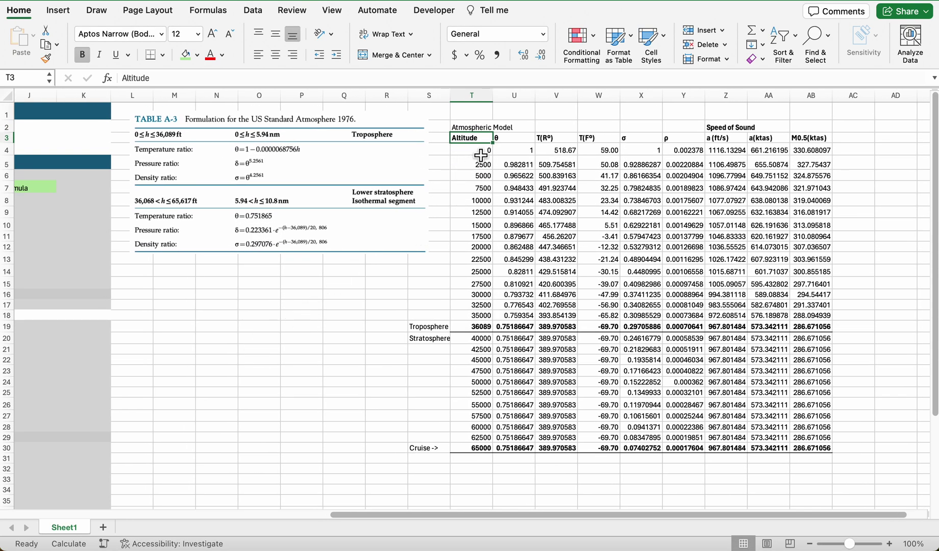
Select rows 4–30 of the Altitude, T(R°), ρ and a(ktas) columns as one multi-range selection
left_click_drag(482, 154, 485, 451)
left_click_drag(564, 150, 566, 448)
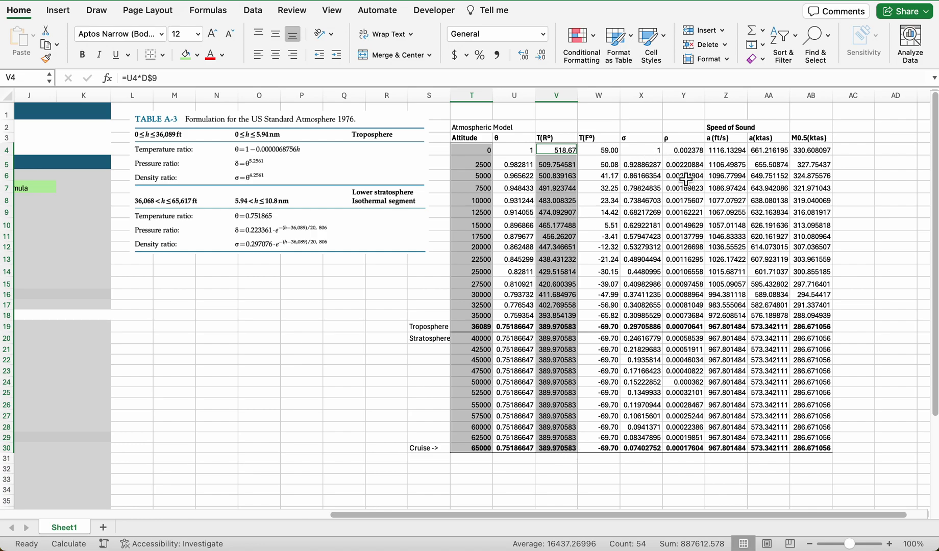
left_click_drag(683, 149, 692, 451)
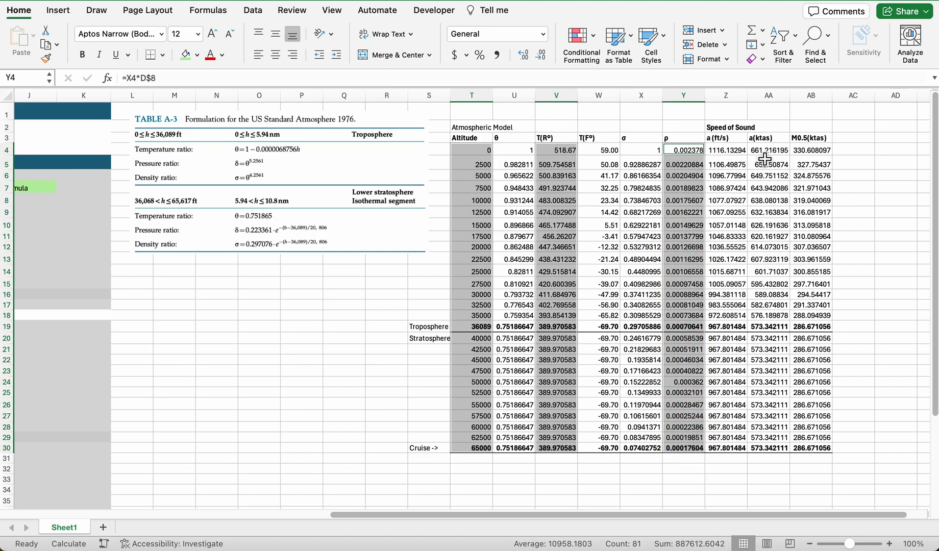
left_click_drag(773, 153, 775, 447)
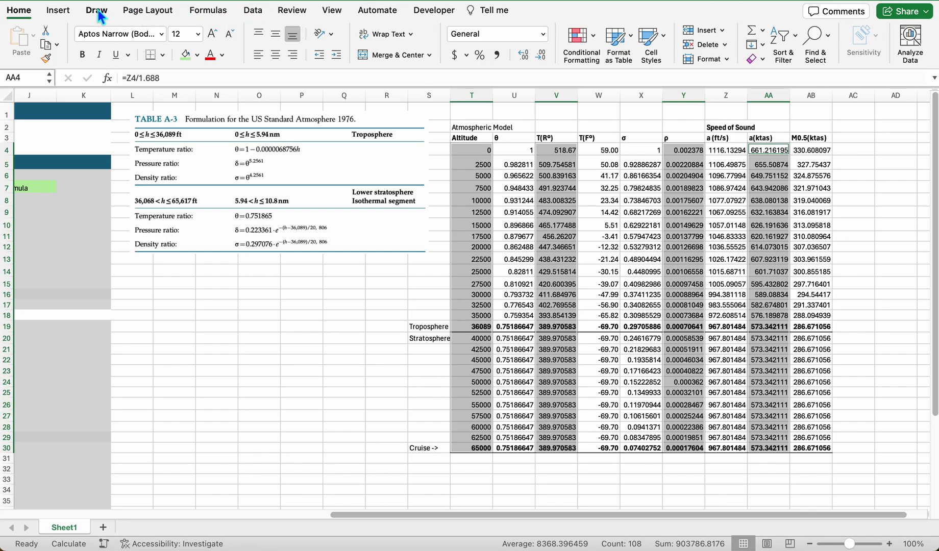
Insert a smooth-line scatter chart of the selection, placed below the formula table and enlarged
left_click(64, 14)
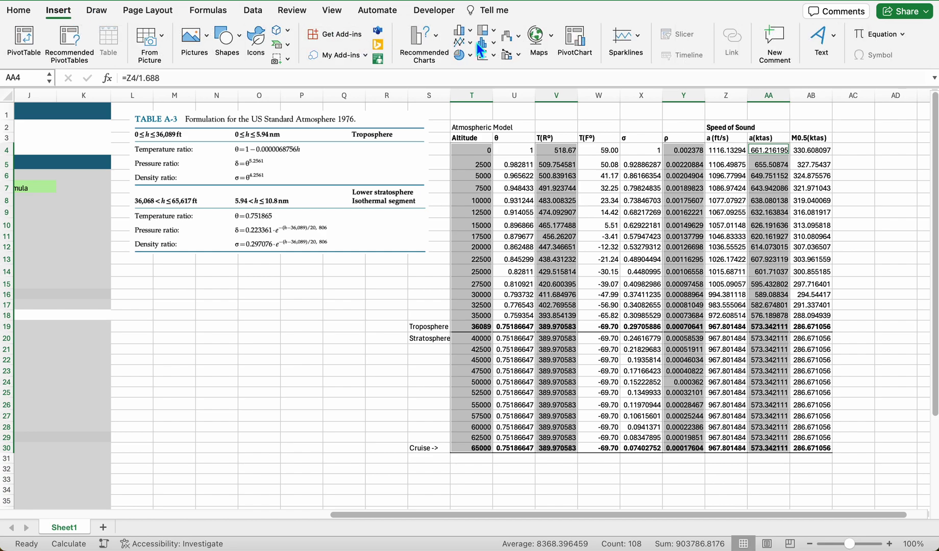
left_click(488, 56)
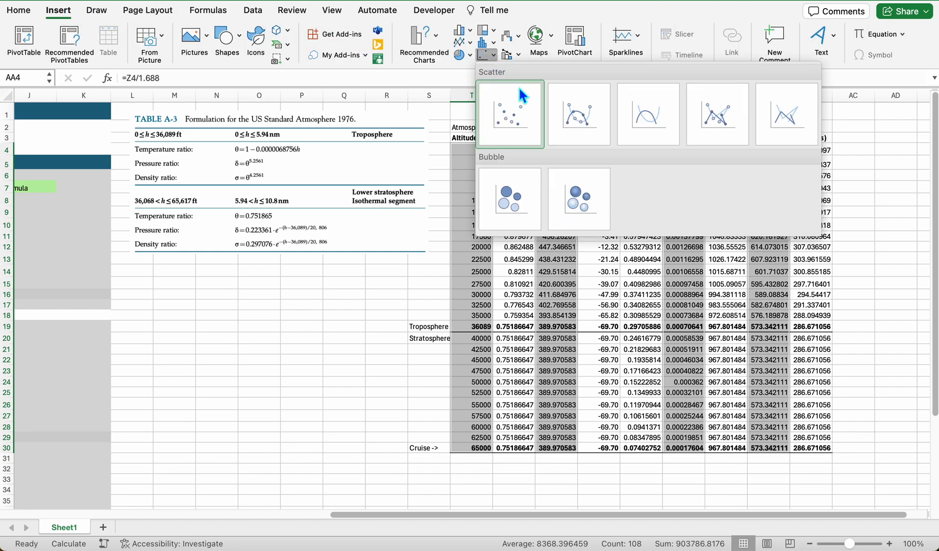
left_click(654, 124)
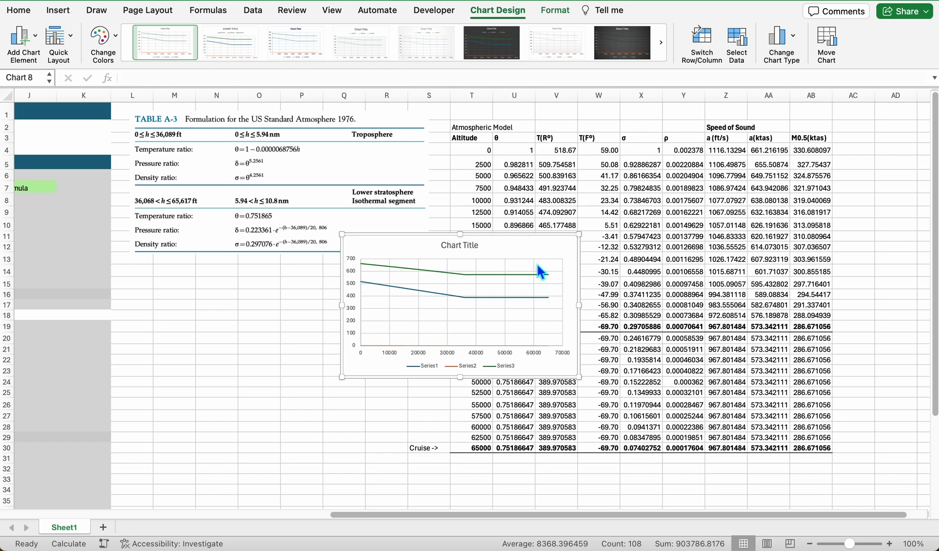
left_click_drag(520, 254, 310, 273)
left_click_drag(361, 403, 434, 434)
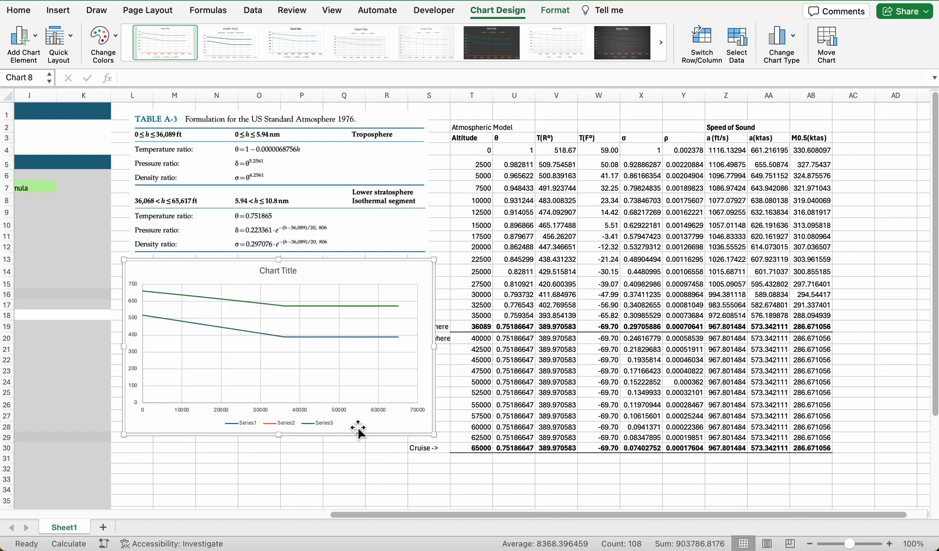
Plot the density series on a secondary axis
left_click(214, 404)
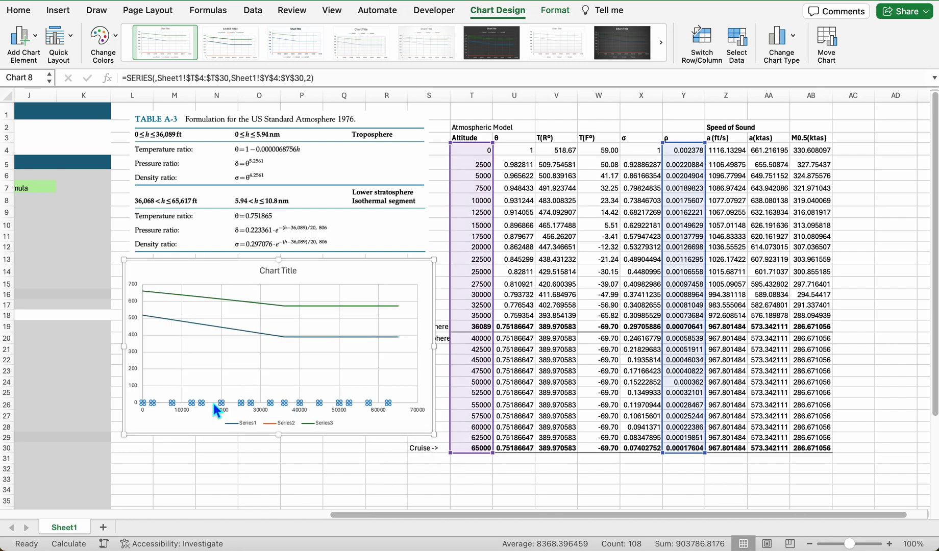
double_click(261, 403)
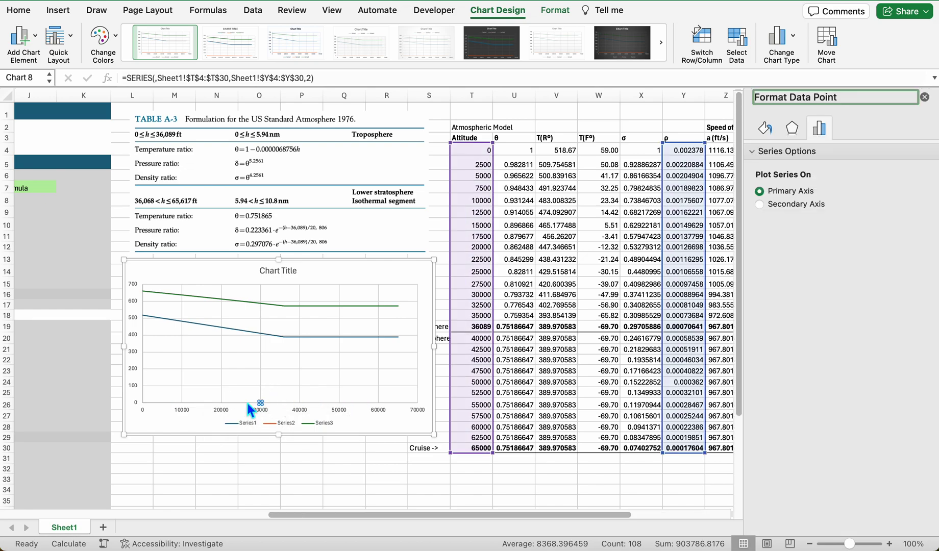
left_click(231, 403)
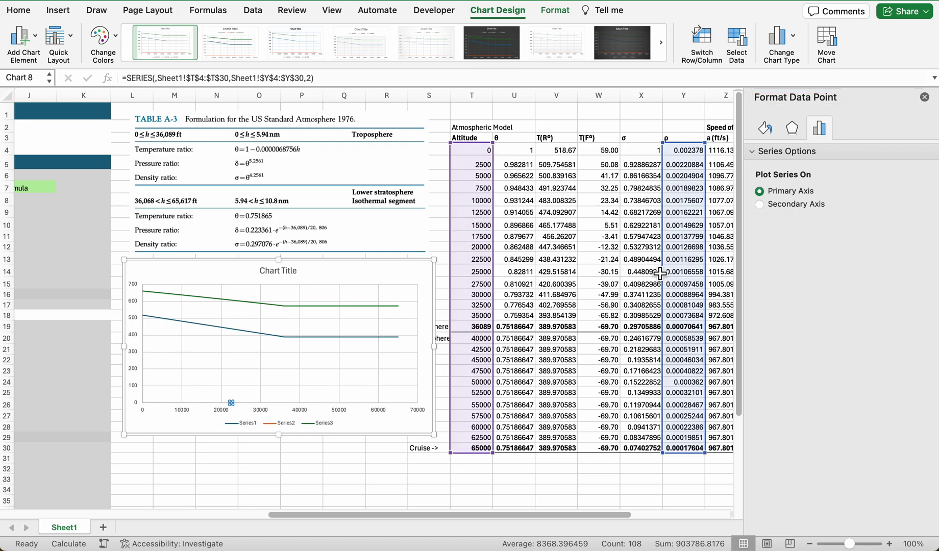
left_click(760, 204)
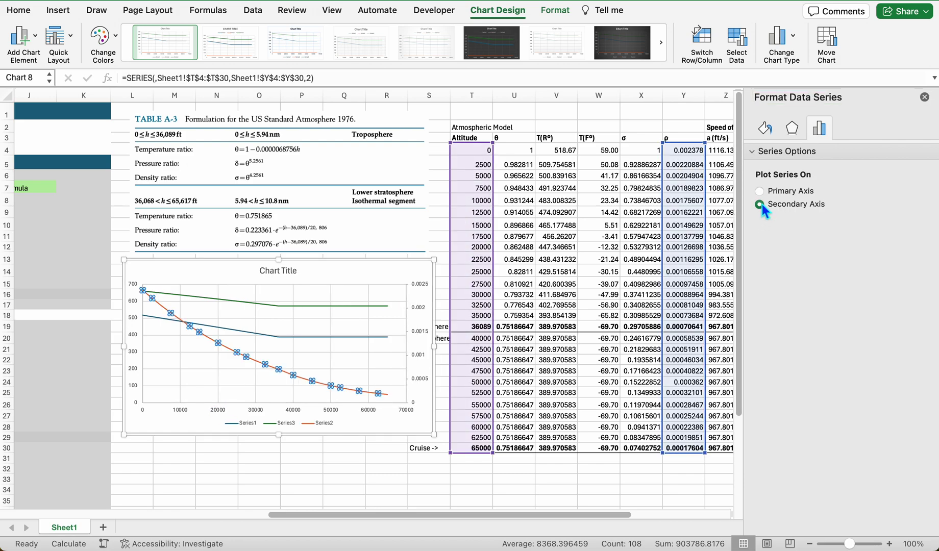
left_click(925, 98)
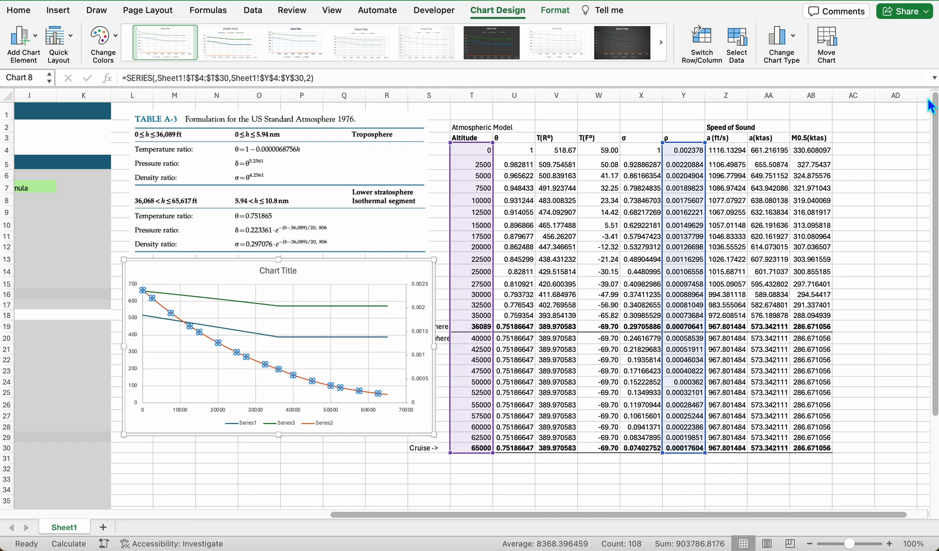
Title the chart 'Temperature (R), Speed of Sound (KTAS), and Density vs. Altitude'
double_click(294, 272)
triple_click(295, 274)
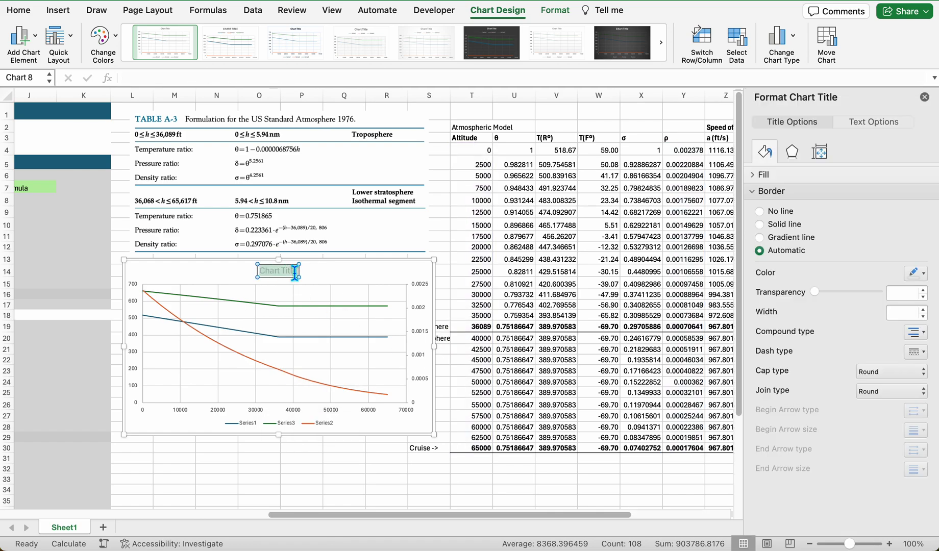
key("BackSpace")
type("Temperature")
key("BackSpace")
key("BackSpace")
type("(R), Speed of Sound (KTAS), and D")
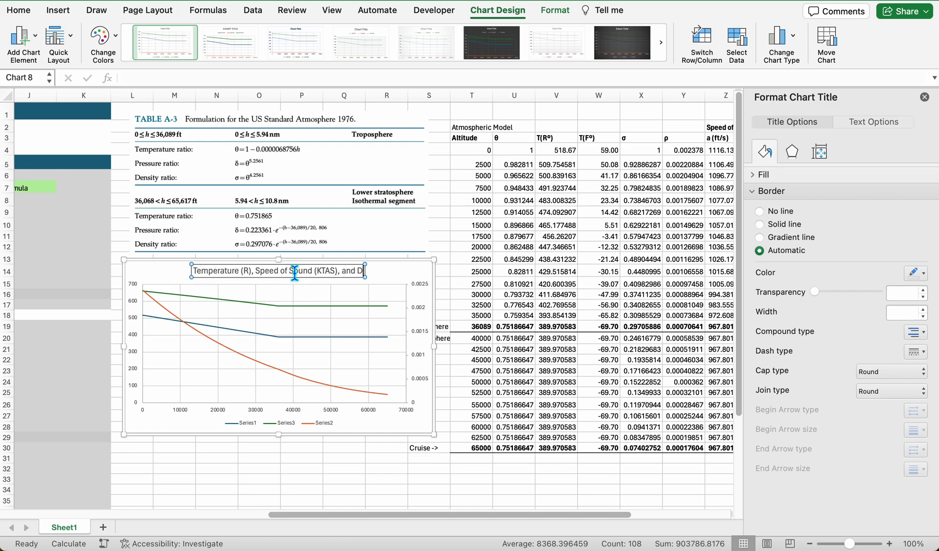
type("ensity v")
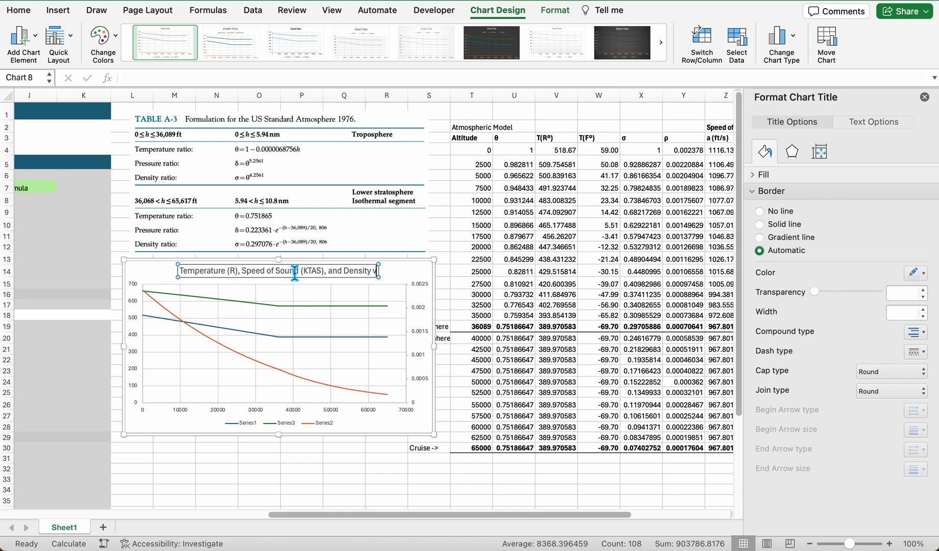
type("s. Altitude")
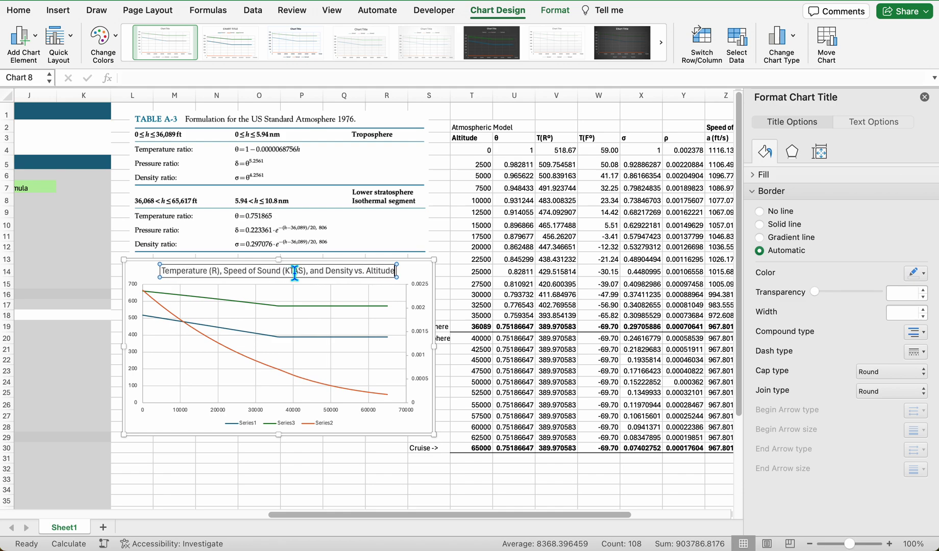
left_click(287, 300)
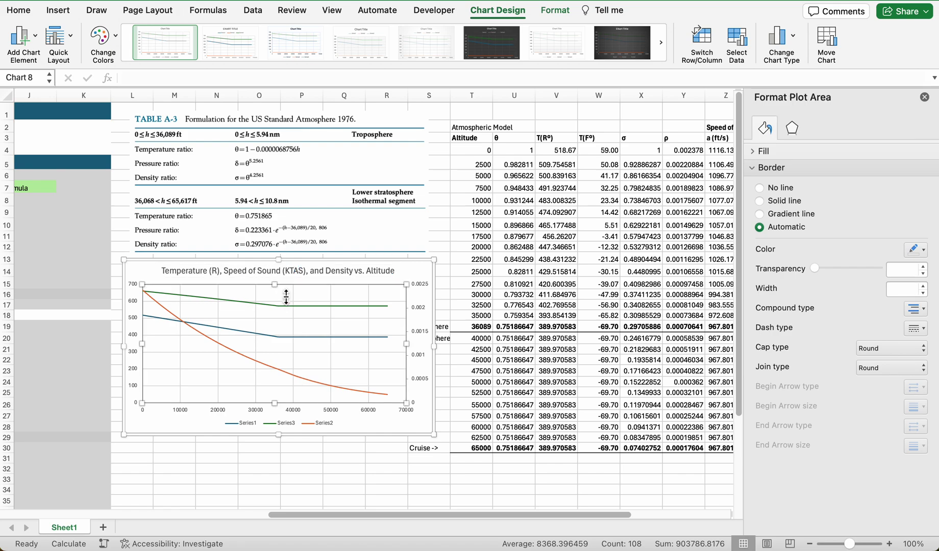
Narrow the chart by pulling its right edge inward
left_click(419, 268)
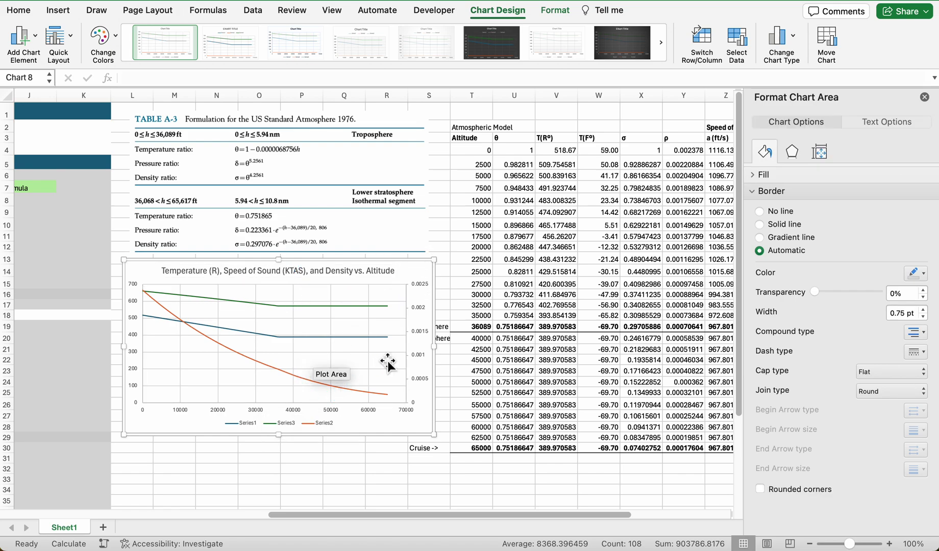
left_click_drag(433, 346, 407, 349)
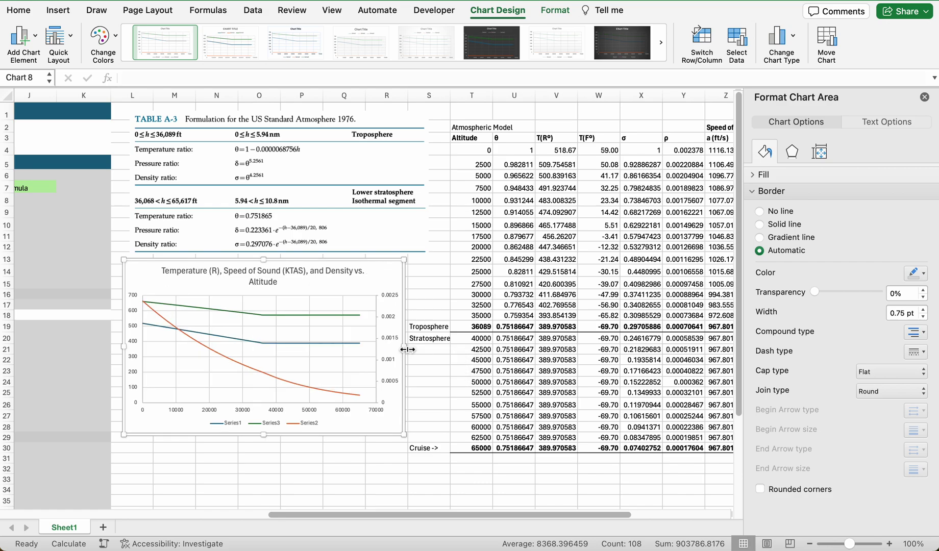
left_click(924, 97)
scroll(489, 252, "left", 1)
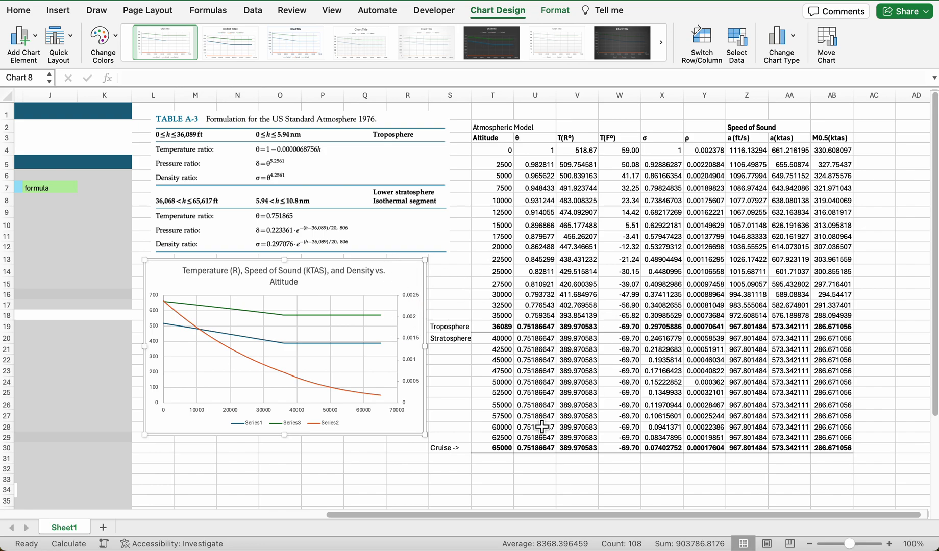
Check the cruise speed link in D25, then edit D26's =Y29 density formula with column Y visible
left_click(833, 452)
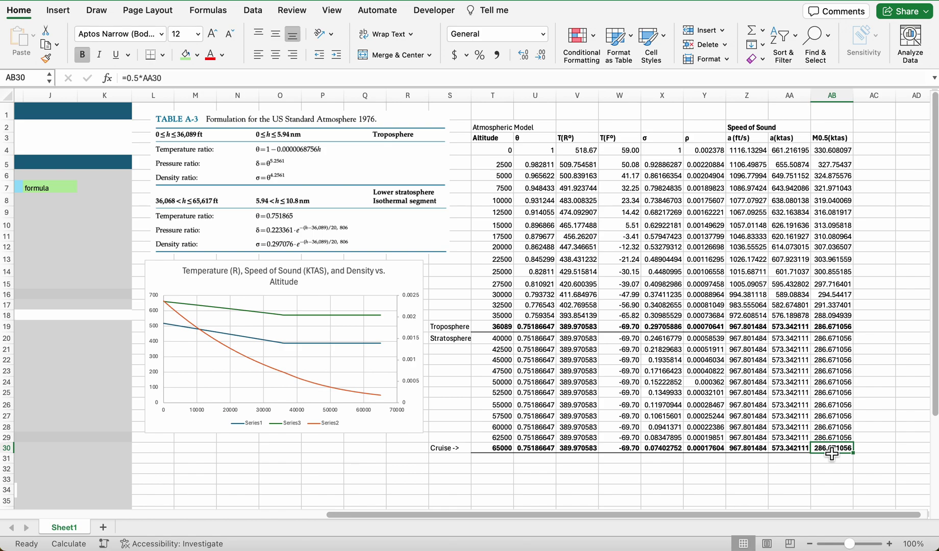
scroll(502, 459, "left", 5)
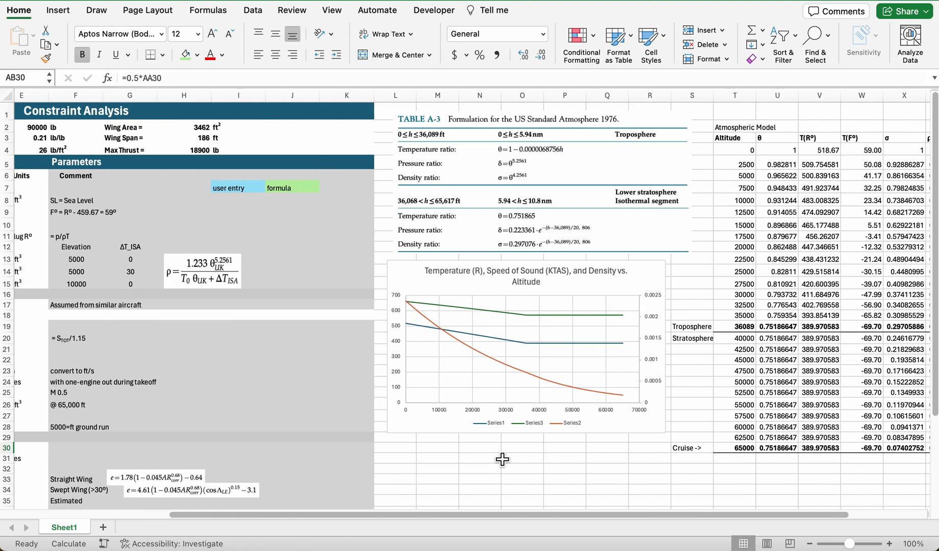
scroll(502, 459, "left", 3)
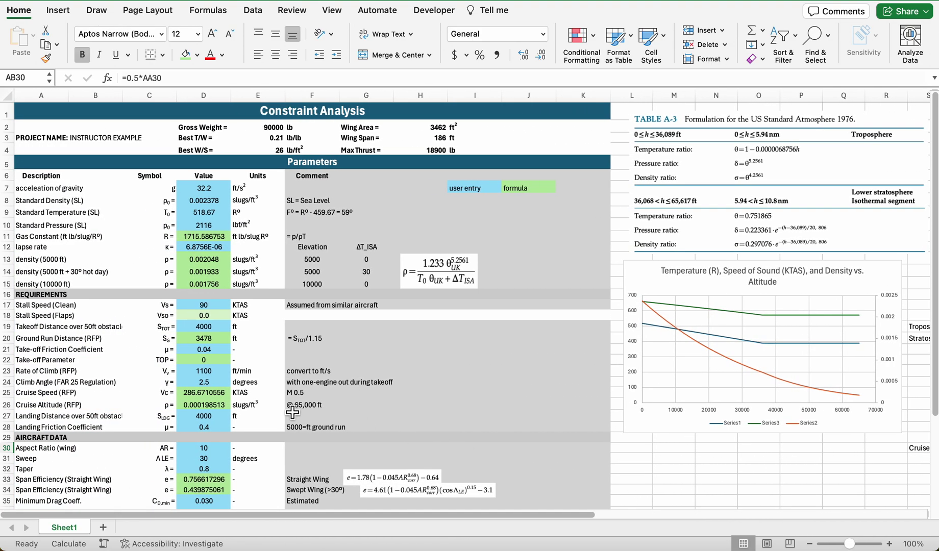
left_click(201, 397)
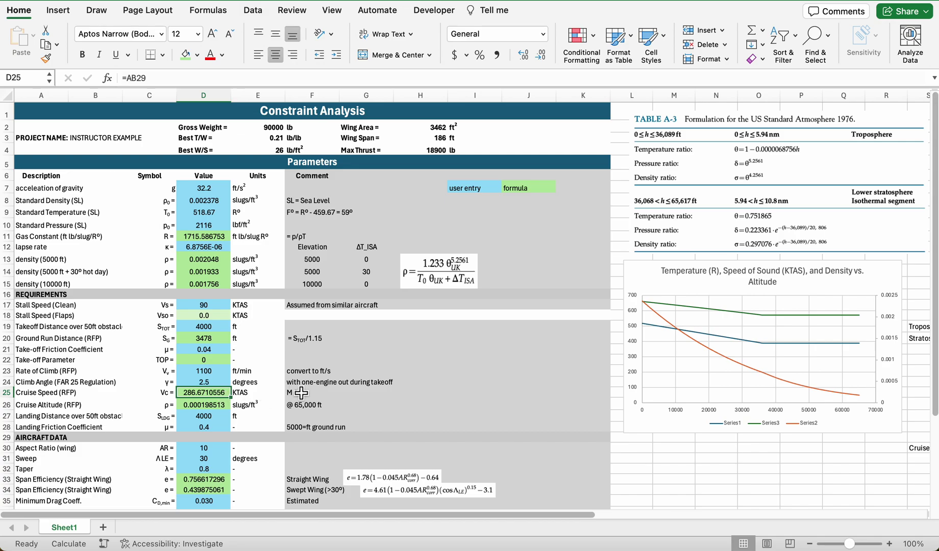
left_click(213, 405)
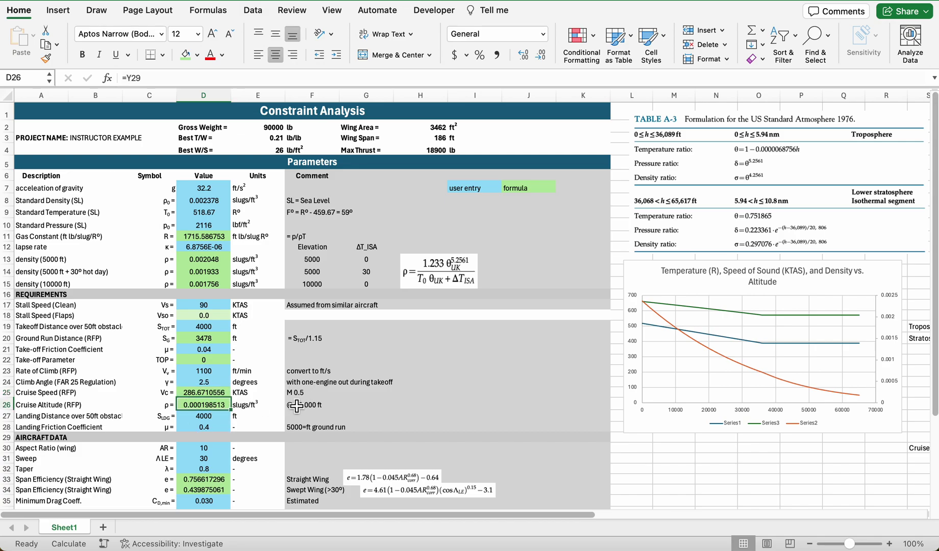
double_click(223, 406)
scroll(286, 403, "right", 5)
scroll(325, 396, "right", 2)
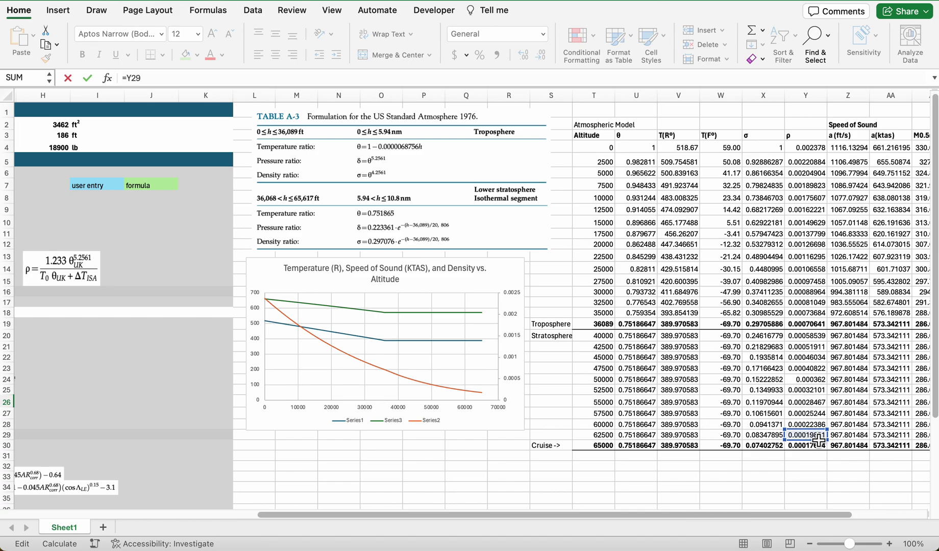
Point the cruise density in D26 at Y30, giving 0.000176037
left_click(806, 445)
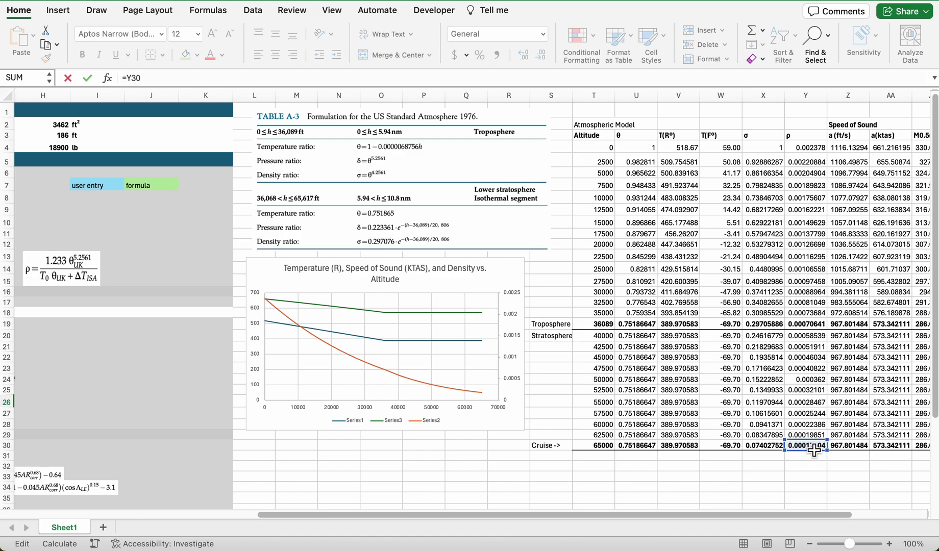
scroll(641, 456, "left", 10)
scroll(240, 421, "right", 2)
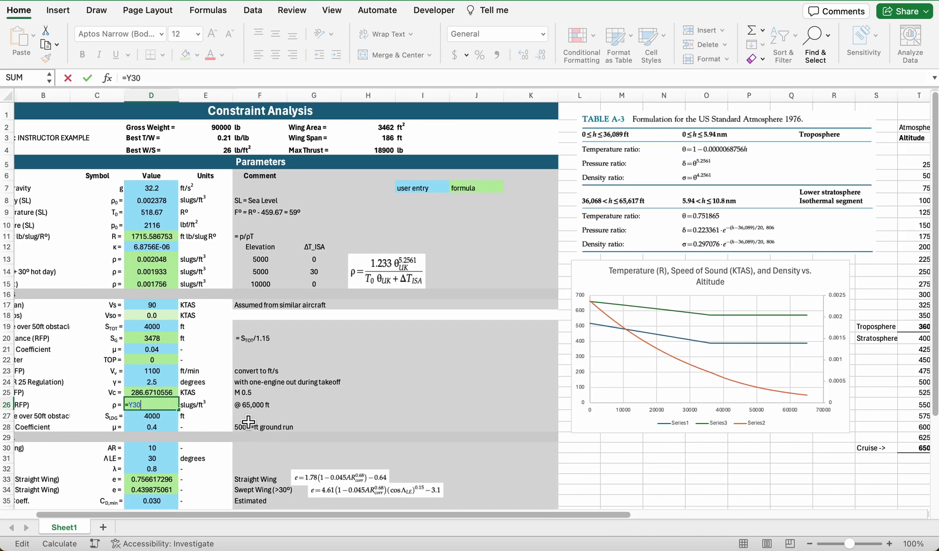
key("Return")
Link the cruise speed in D25 to AB30, giving 286.6710556 KTAS
double_click(161, 393)
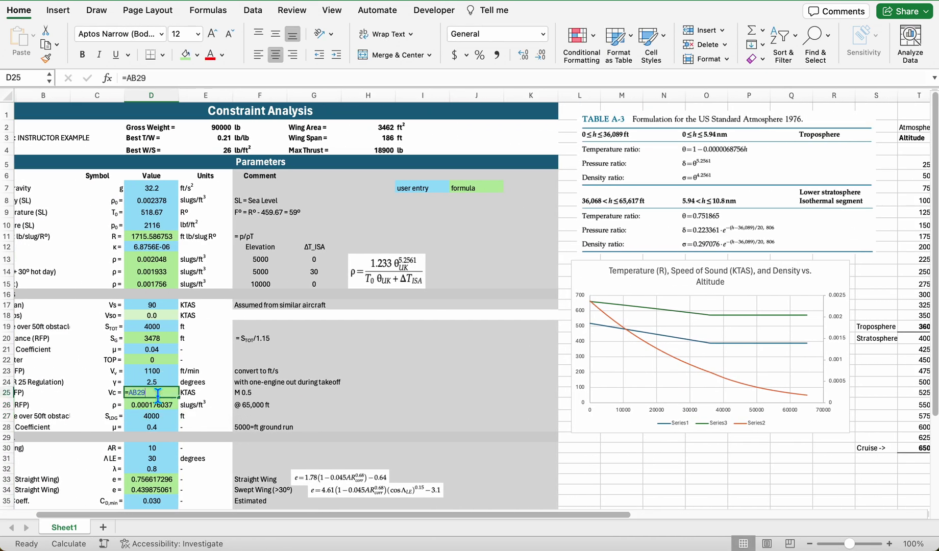
key("Return")
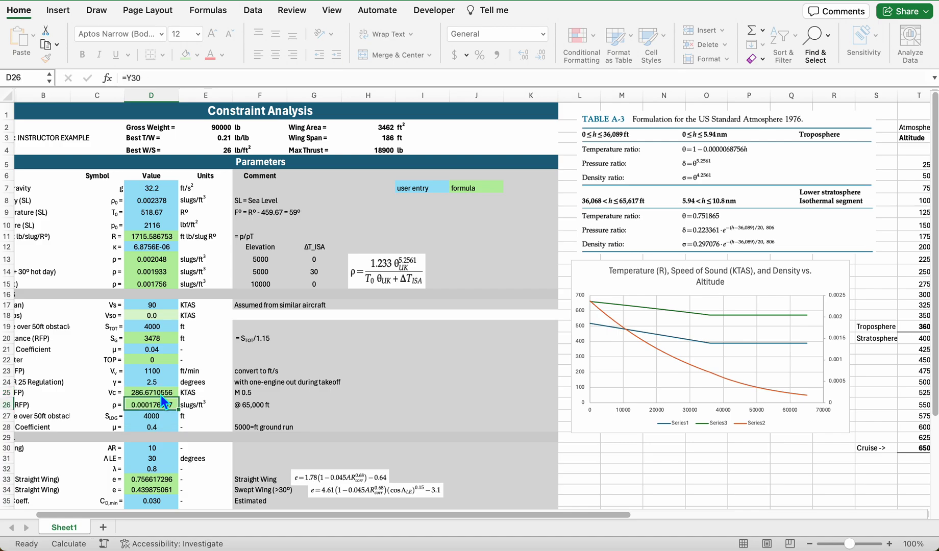
scroll(750, 363, "right", 15)
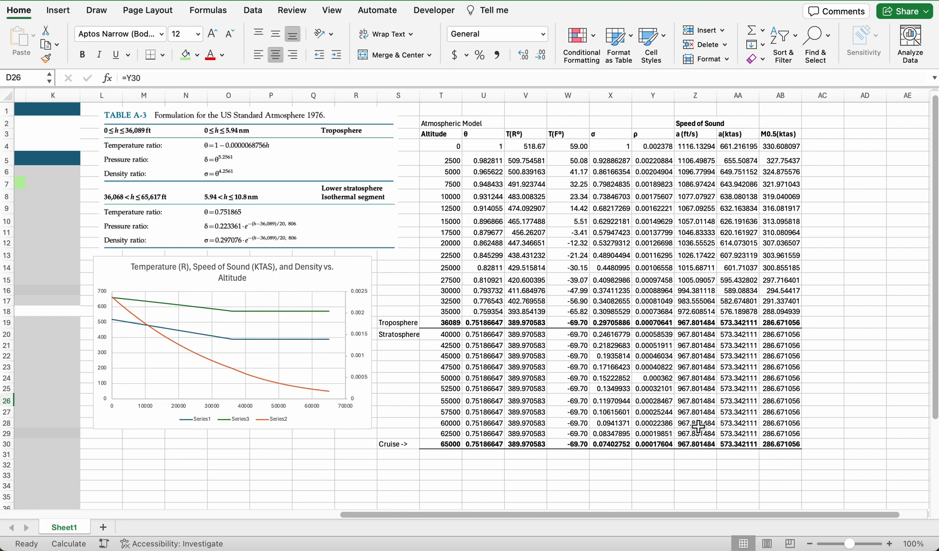
scroll(641, 484, "left", 15)
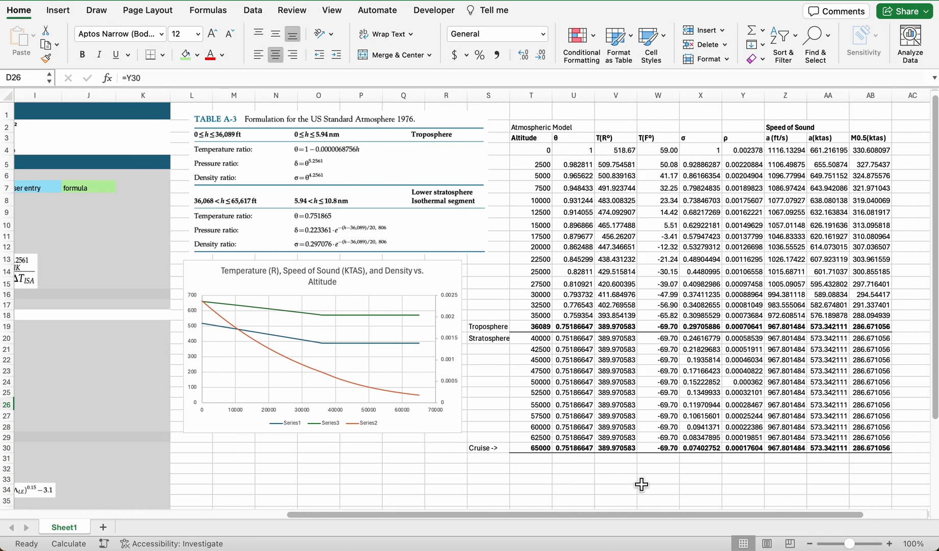
scroll(324, 468, "left", 2)
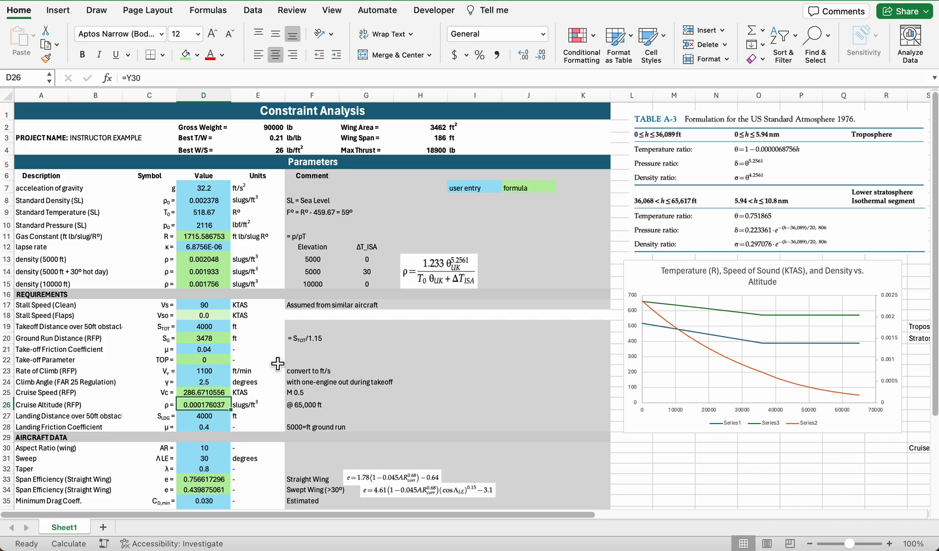
scroll(277, 364, "down", 5)
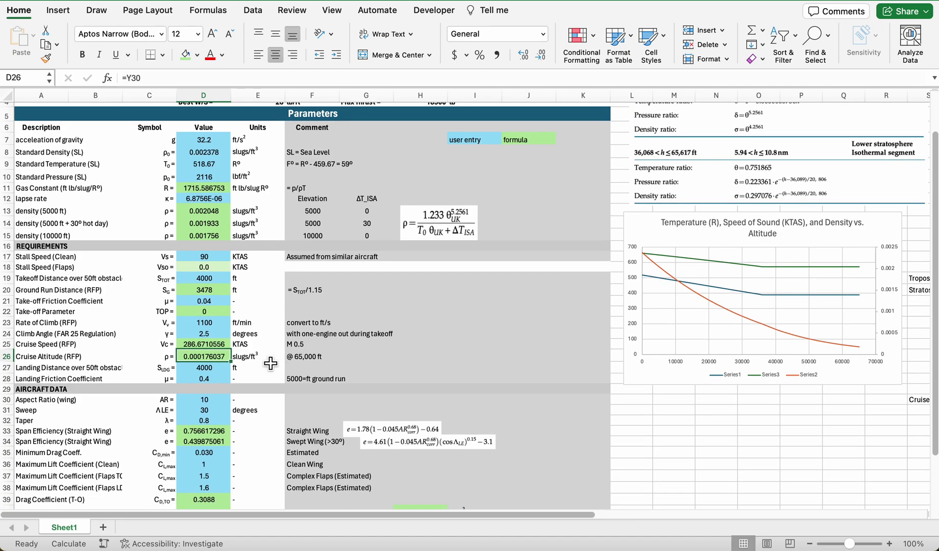
scroll(271, 363, "up", 5)
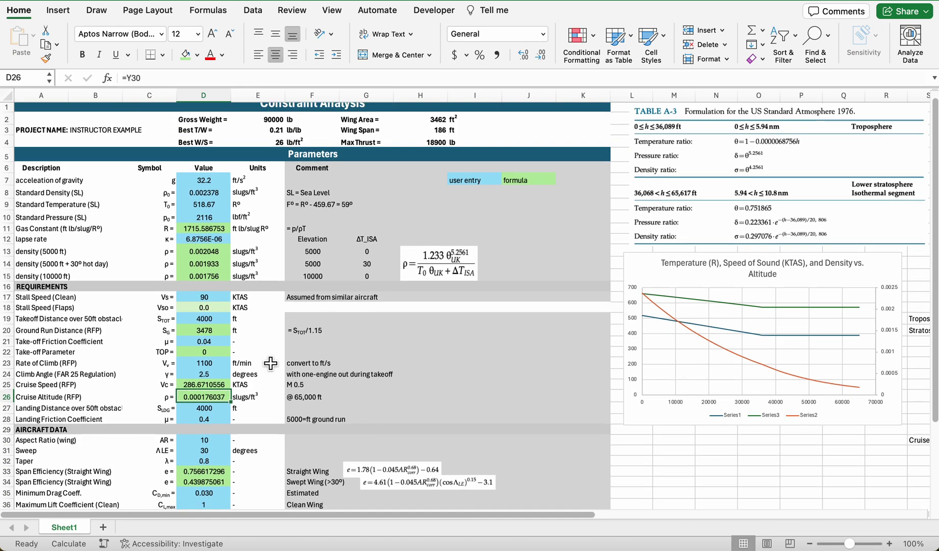